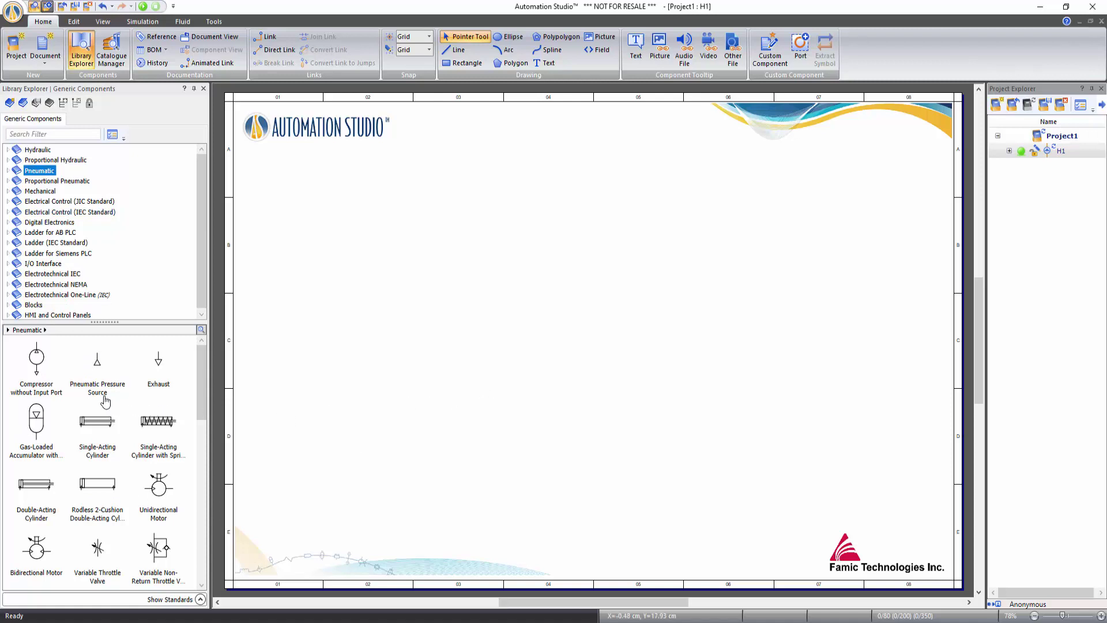
Place a Pneumatic Pressure Source near the middle of the sheet and a Double-Acting Cylinder above it
{"action": "left_click", "coordinate": [98, 361]}
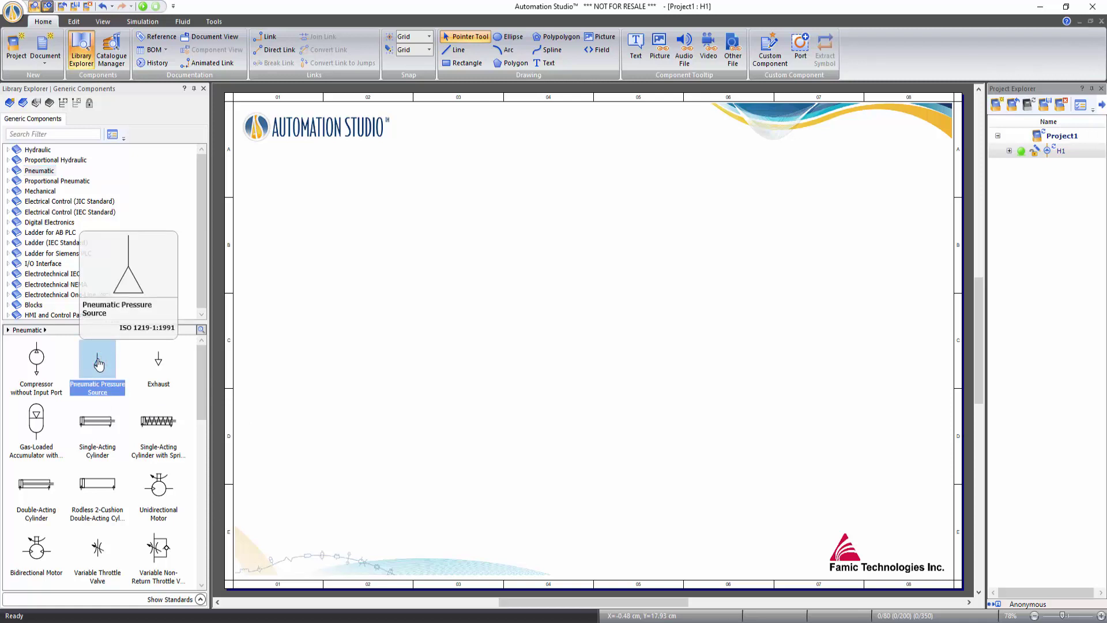
{"action": "left_click_drag", "start_coordinate": [98, 363], "coordinate": [508, 317]}
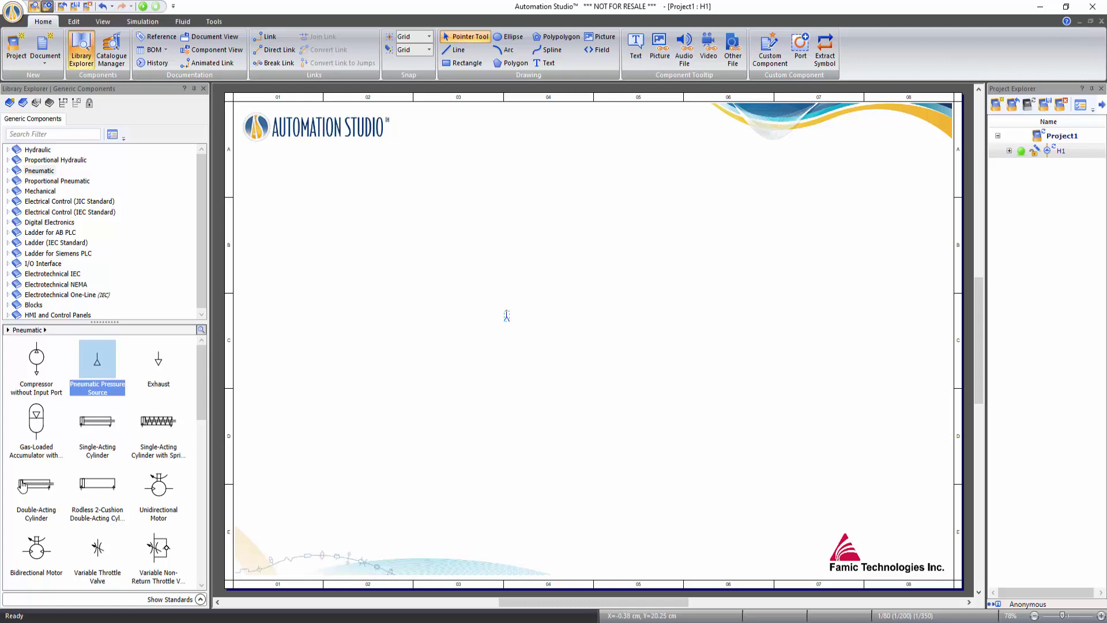
{"action": "left_click_drag", "start_coordinate": [23, 484], "coordinate": [511, 229]}
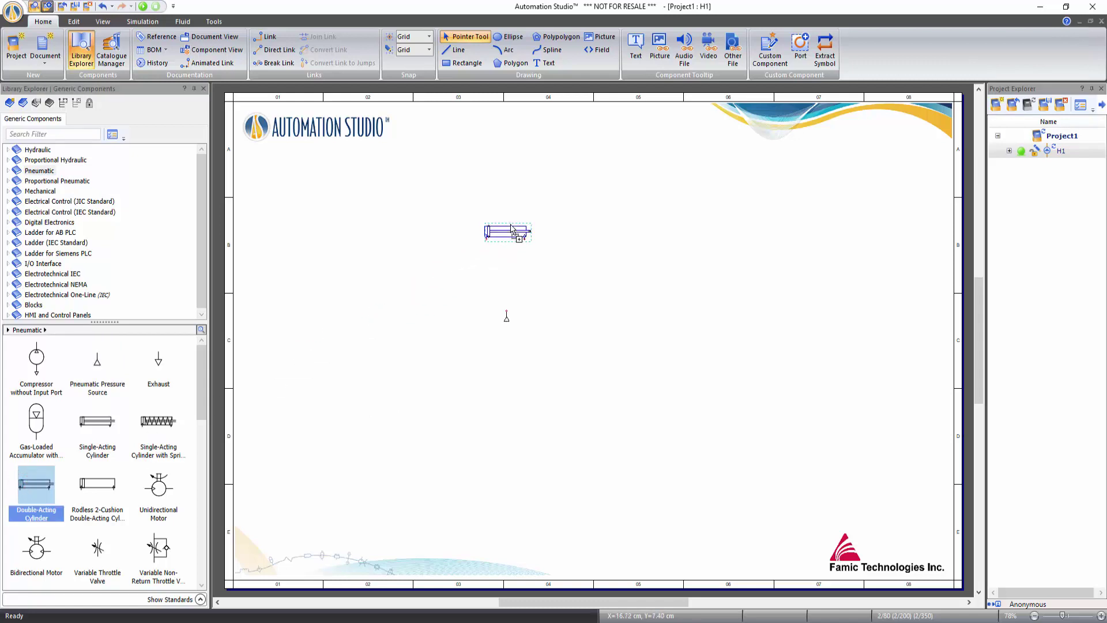
Place the solenoid-operated, spring-return 5/2-Way Valve between the cylinder and the pressure source, and one Exhaust on each side of the source
{"action": "left_click_drag", "start_coordinate": [203, 415], "coordinate": [204, 513]}
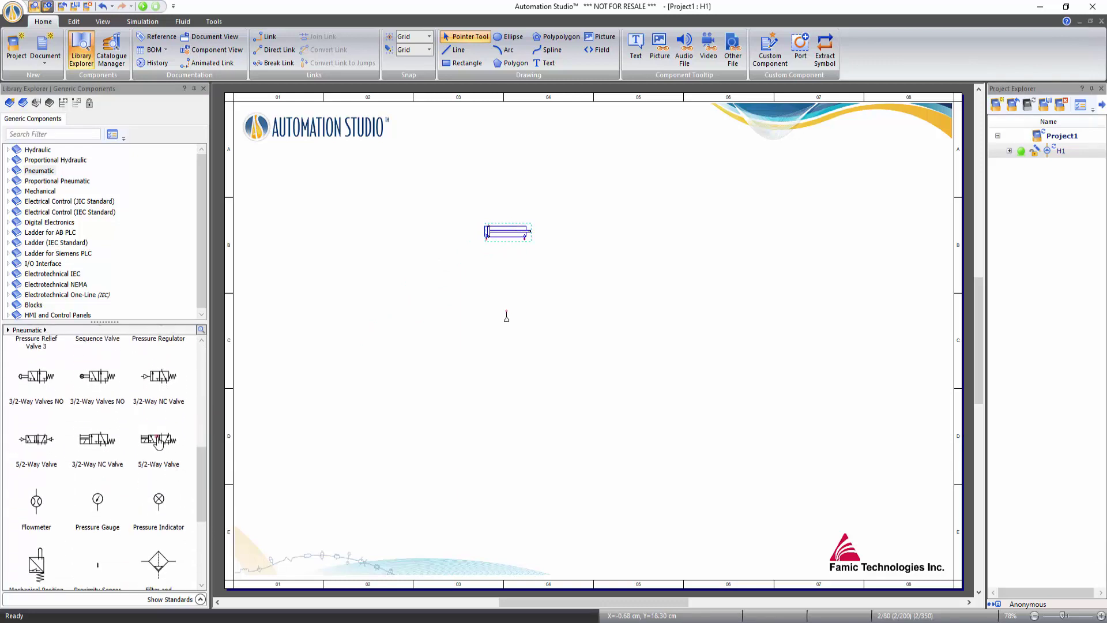
{"action": "left_click_drag", "start_coordinate": [158, 444], "coordinate": [506, 275]}
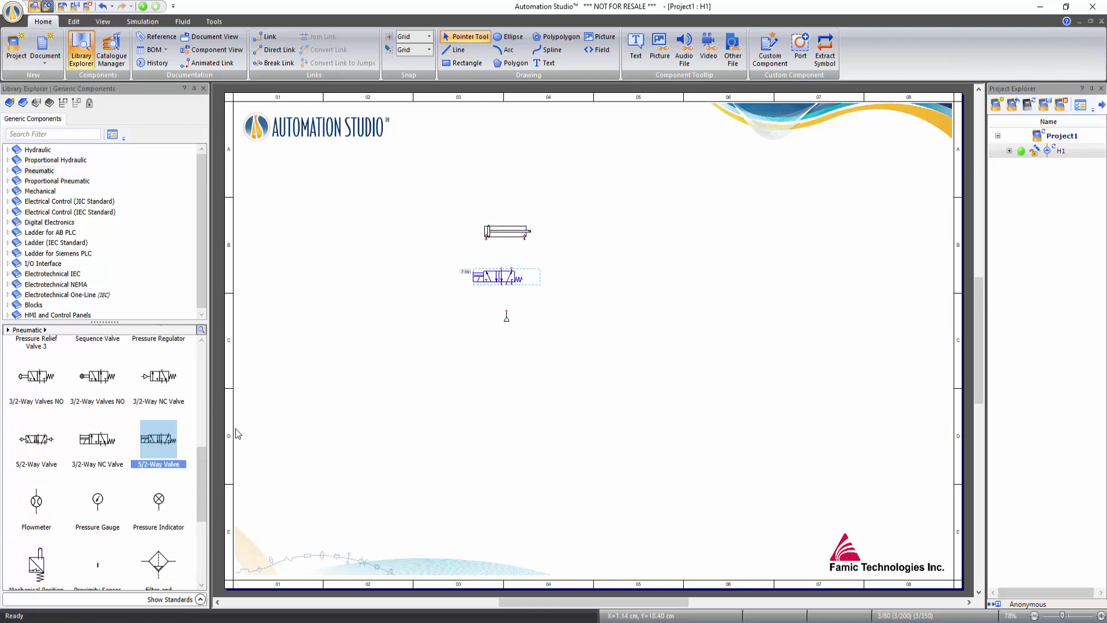
{"action": "left_click_drag", "start_coordinate": [199, 474], "coordinate": [479, 309]}
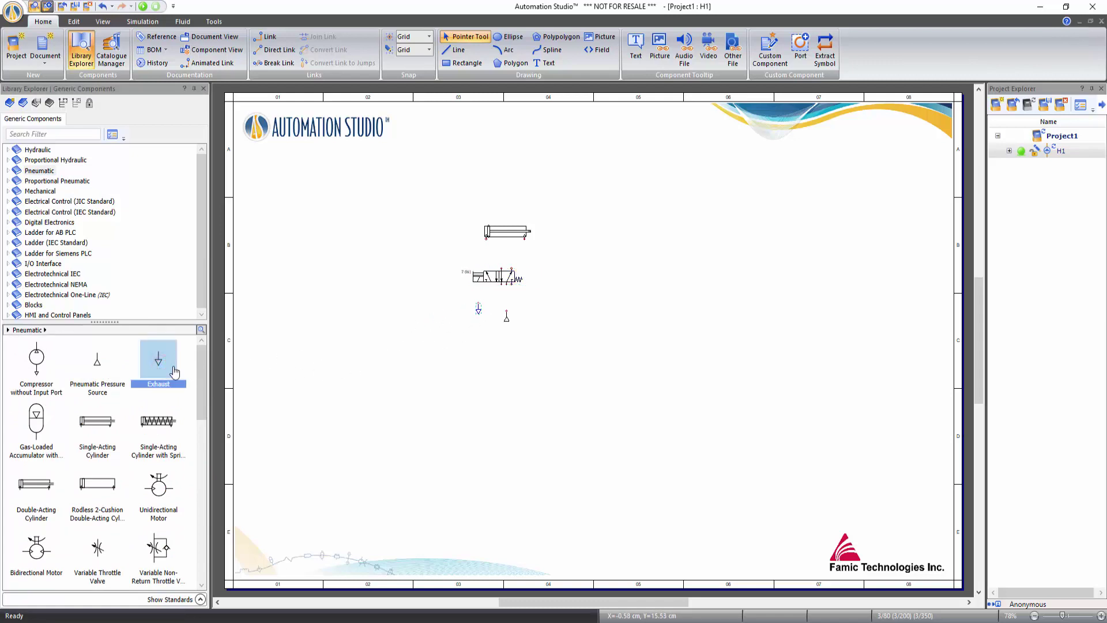
{"action": "left_click_drag", "start_coordinate": [167, 364], "coordinate": [542, 305]}
{"action": "left_click", "coordinate": [543, 333]}
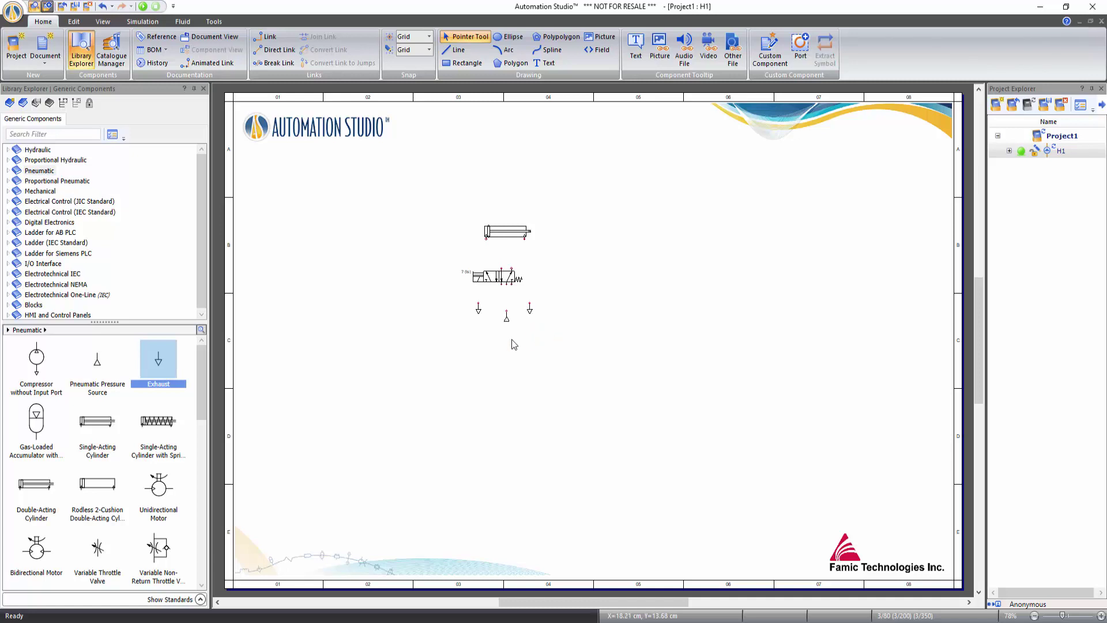
Examine the placed cylinder, valve, exhausts and pressure source at several magnifications, from close-up to the whole sheet
{"action": "left_click", "coordinate": [105, 25]}
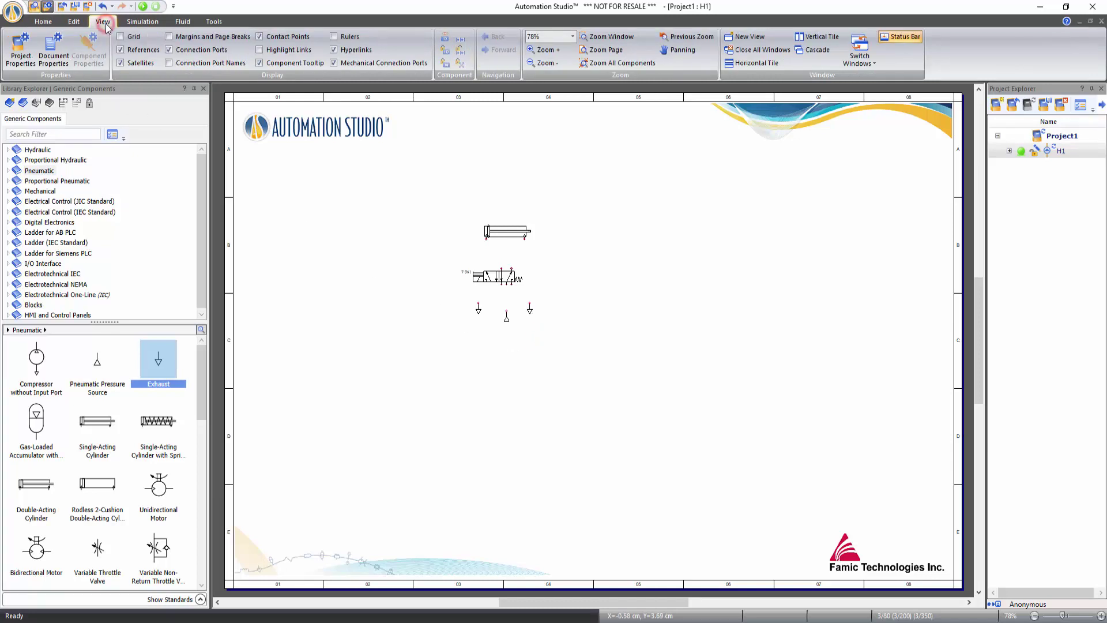
{"action": "left_click", "coordinate": [542, 50]}
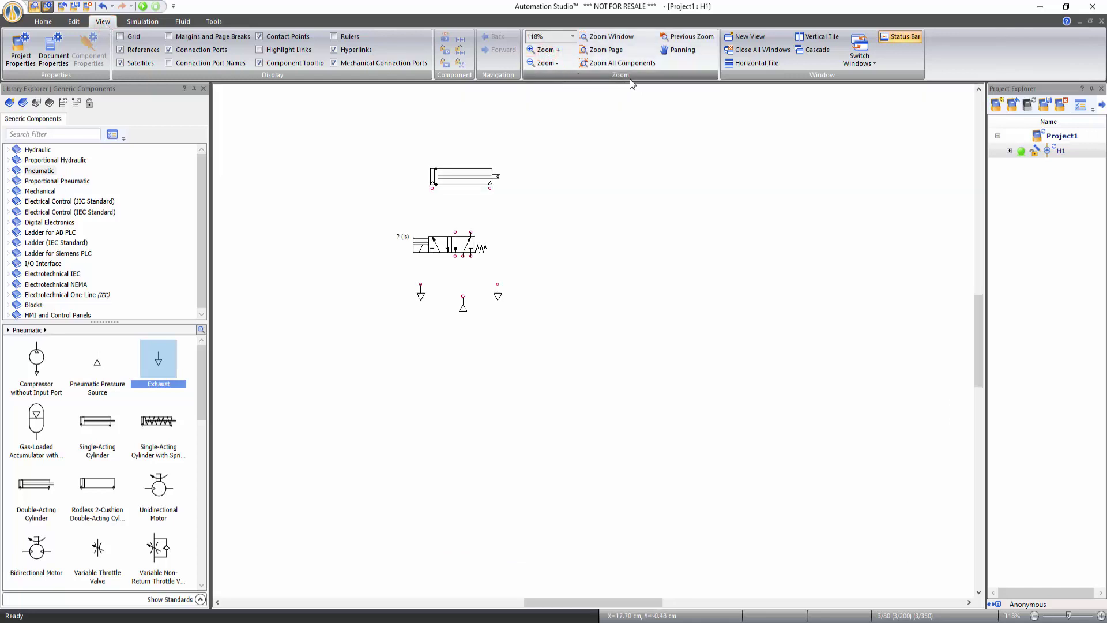
{"action": "left_click", "coordinate": [607, 49]}
{"action": "left_click", "coordinate": [691, 37]}
{"action": "left_click", "coordinate": [638, 65]}
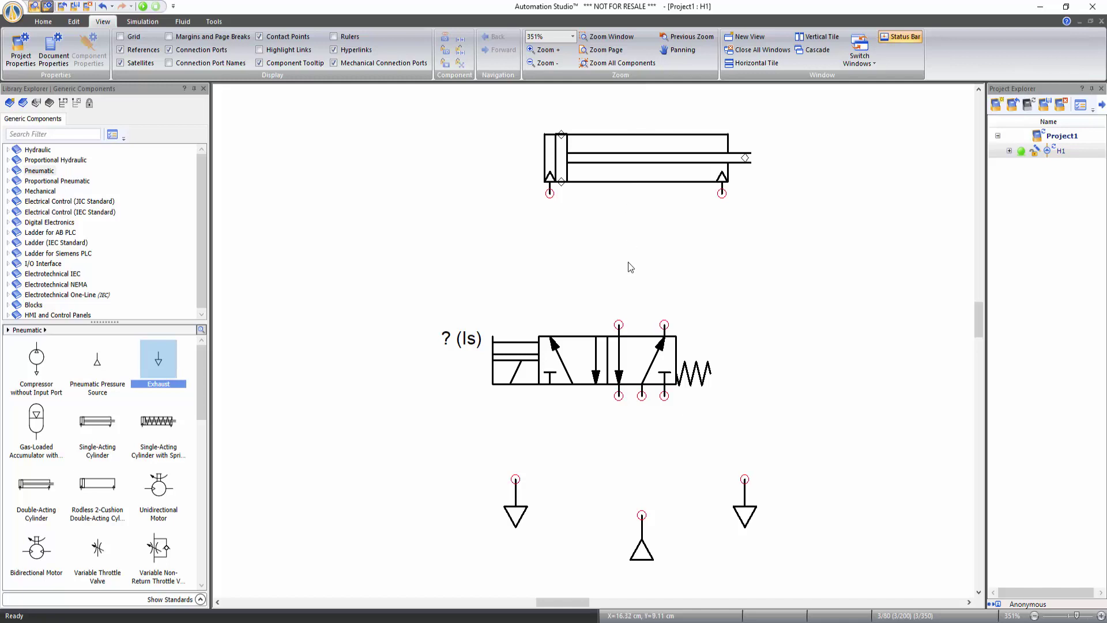
{"action": "scroll", "coordinate": [628, 261], "scroll_direction": "up", "scroll_amount": 1}
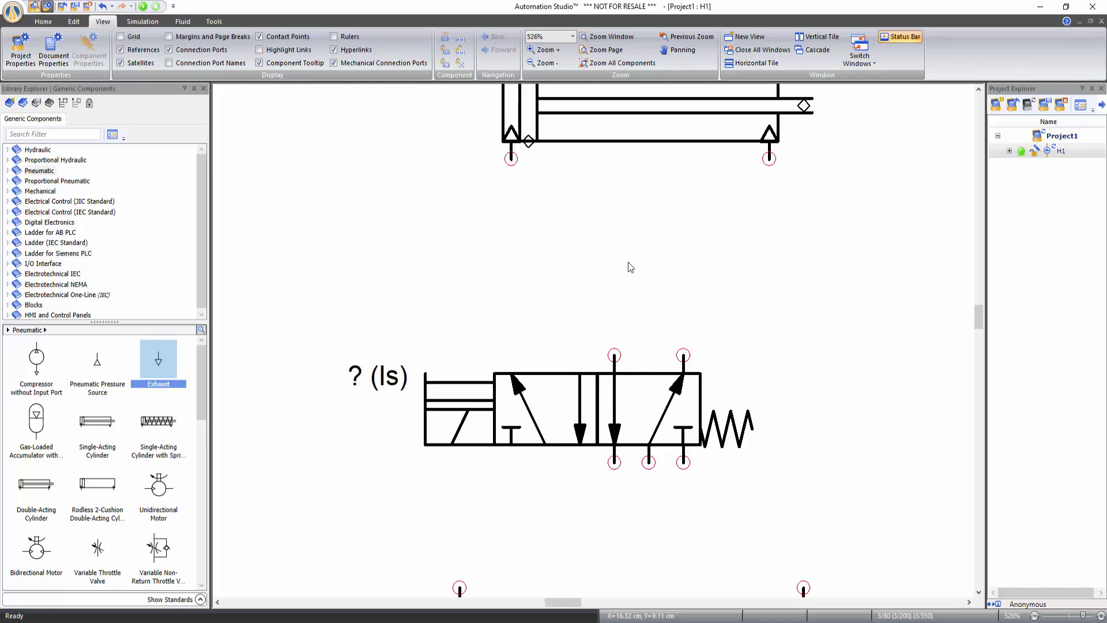
{"action": "scroll", "coordinate": [628, 262], "scroll_direction": "down", "scroll_amount": 3}
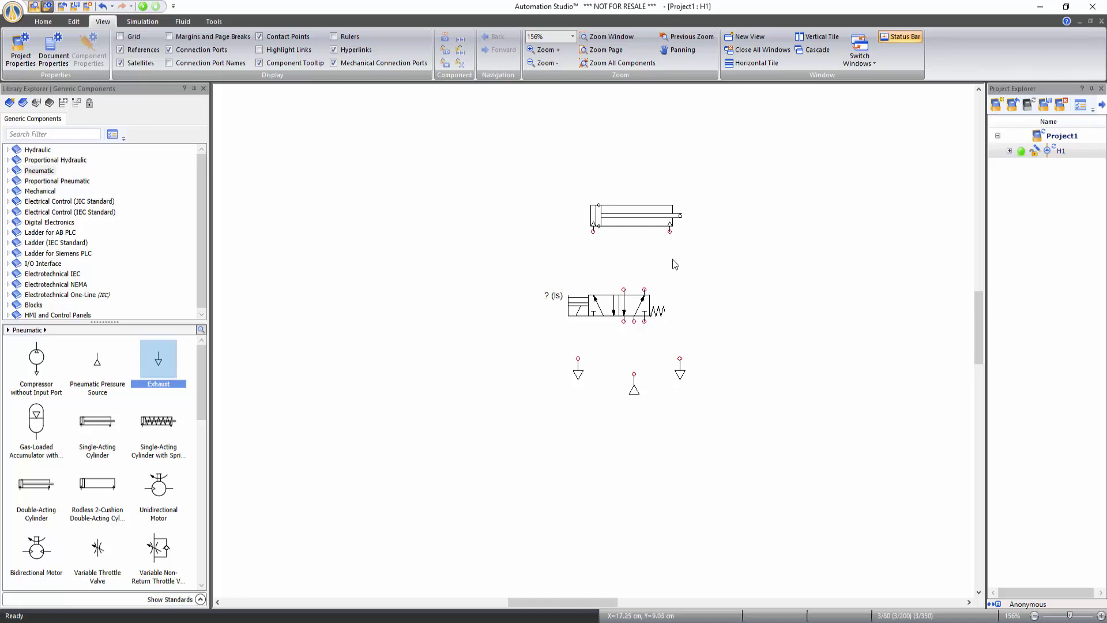
{"action": "left_click", "coordinate": [683, 50]}
{"action": "left_click_drag", "start_coordinate": [711, 245], "coordinate": [709, 196]}
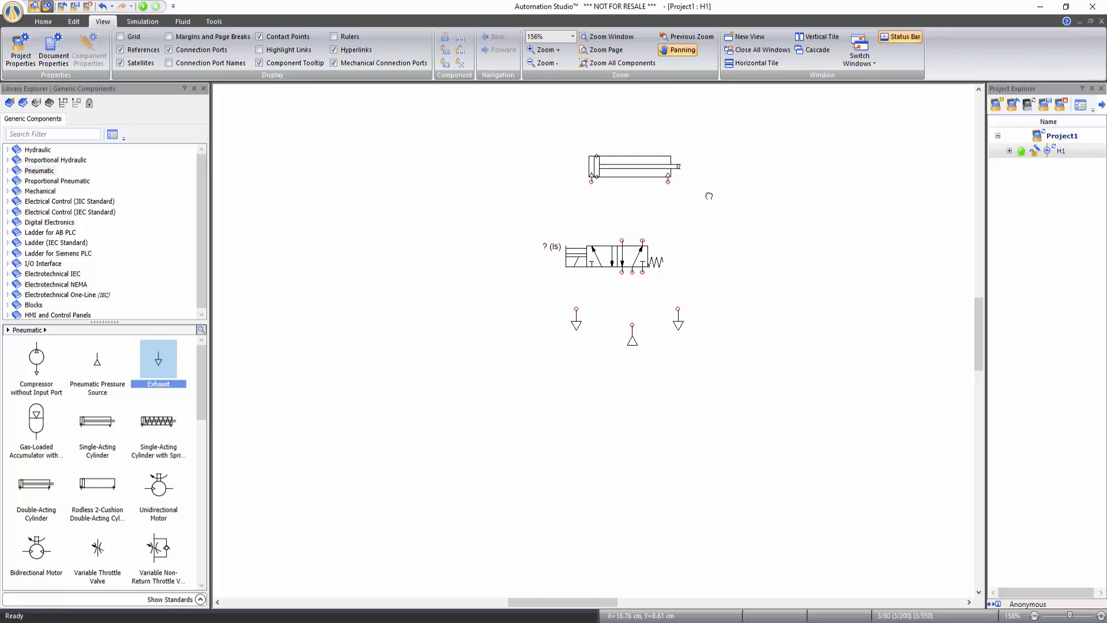
{"action": "left_click_drag", "start_coordinate": [709, 196], "coordinate": [511, 187]}
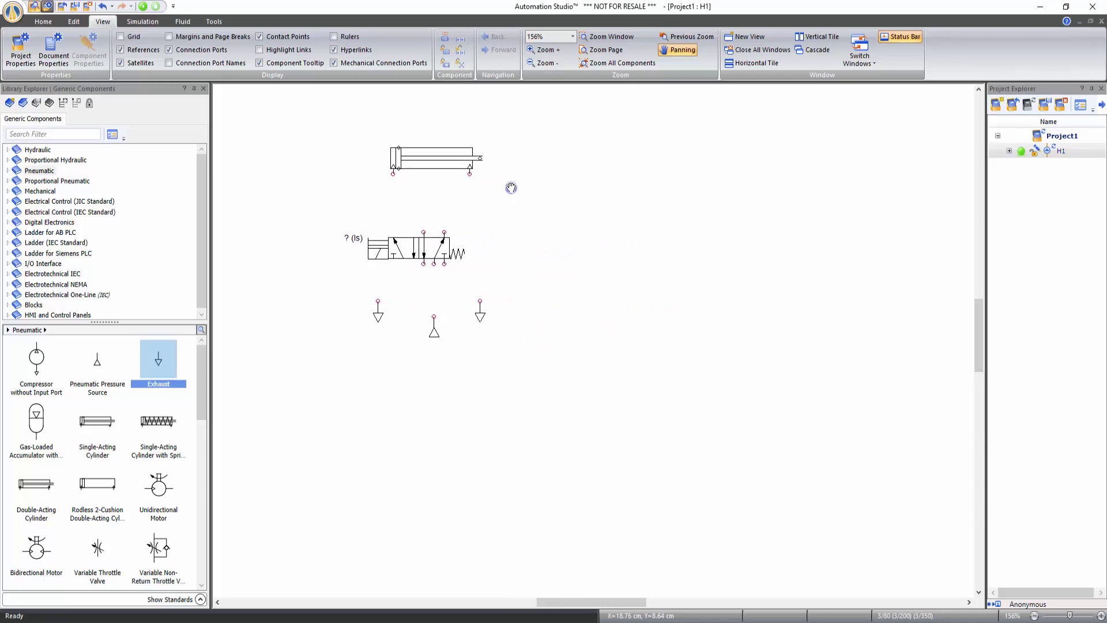
{"action": "key", "text": "Escape"}
Link the pressure source to the valve's supply port and attach the two exhausts directly to the valve's outer lower ports
{"action": "left_click_drag", "start_coordinate": [434, 316], "coordinate": [434, 263]}
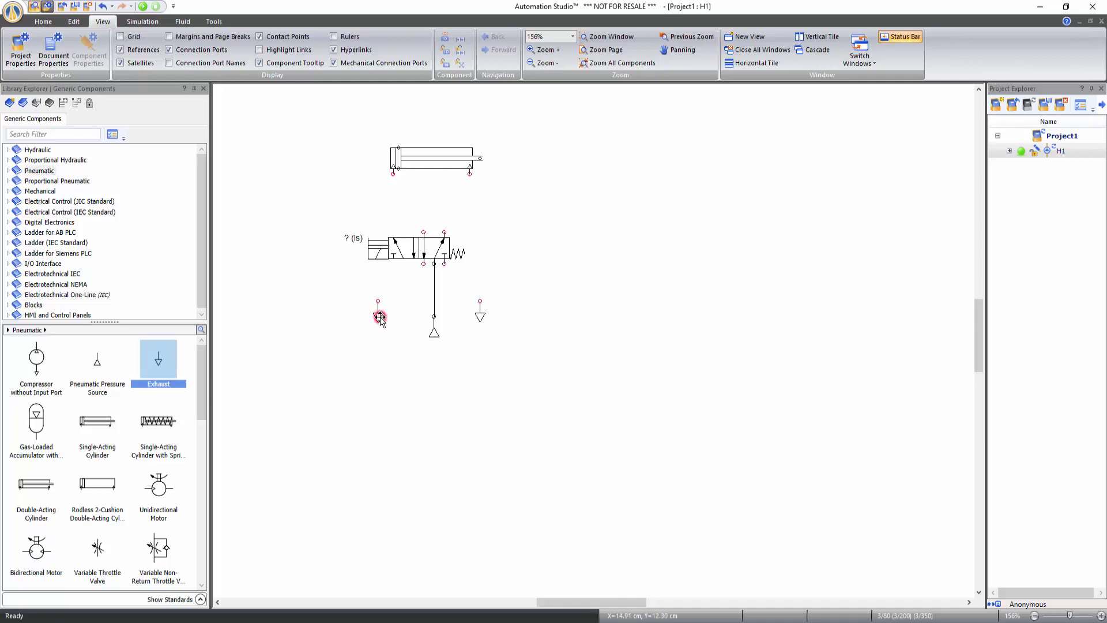
{"action": "left_click_drag", "start_coordinate": [379, 317], "coordinate": [427, 287]}
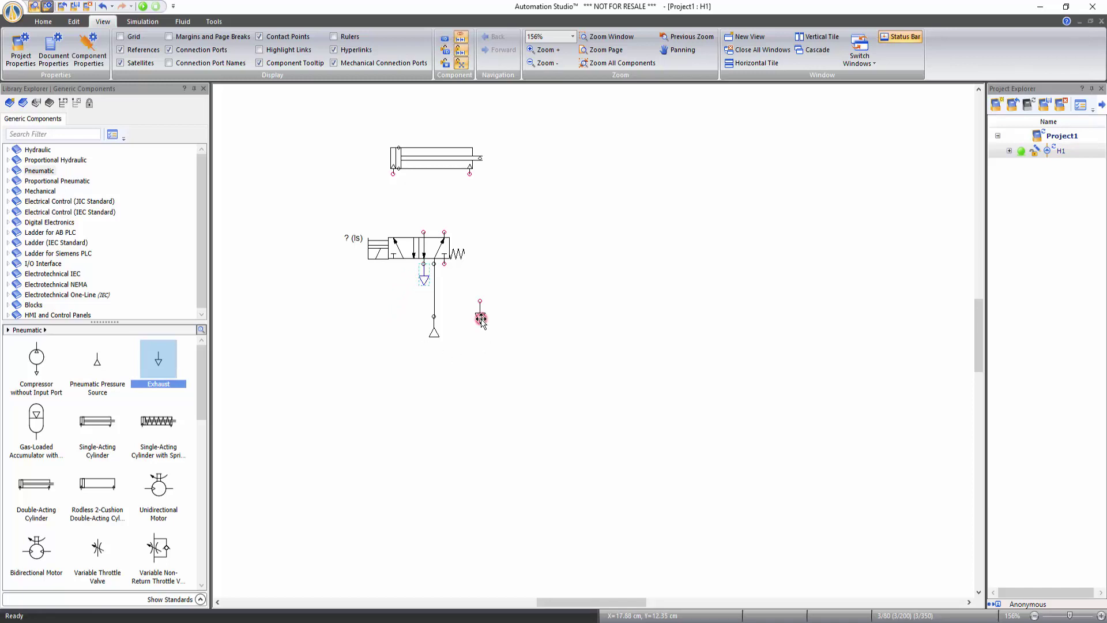
{"action": "left_click_drag", "start_coordinate": [481, 320], "coordinate": [448, 285]}
{"action": "left_click", "coordinate": [470, 299]}
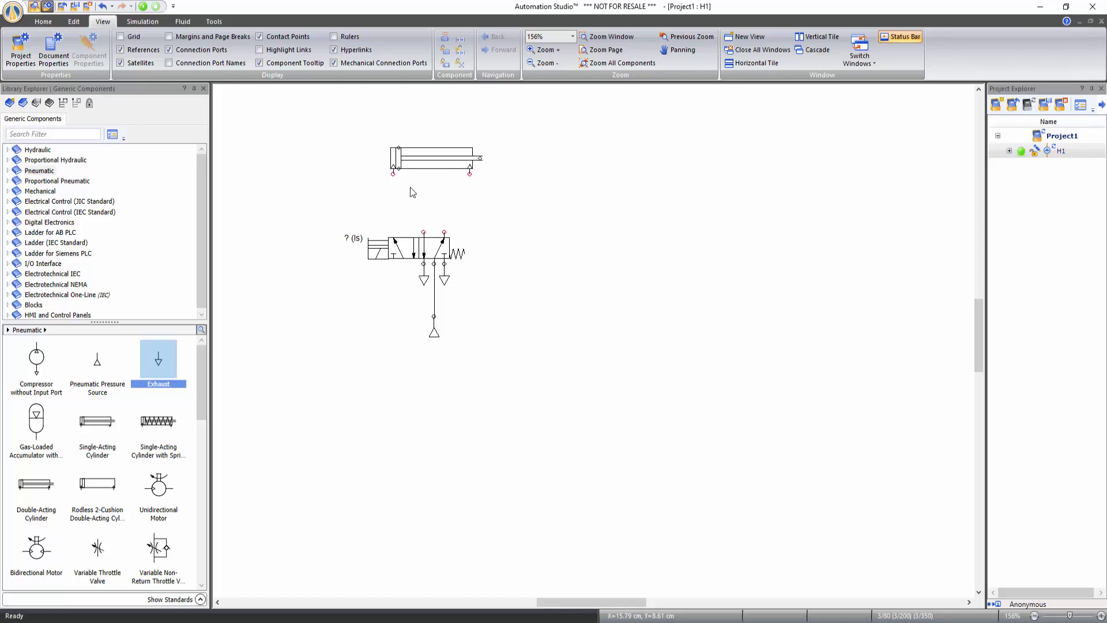
Link the cylinder's two ports to the valve's two upper ports with right-angled lines, left to left and right to right
{"action": "left_click", "coordinate": [393, 173]}
{"action": "left_click", "coordinate": [392, 195]}
{"action": "left_click", "coordinate": [423, 232]}
{"action": "left_click", "coordinate": [470, 168]}
{"action": "left_click", "coordinate": [470, 196]}
{"action": "left_click", "coordinate": [444, 195]}
{"action": "left_click", "coordinate": [443, 233]}
Run a normal simulation of the pneumatic circuit, actuate the valve's solenoid to test the cylinder, and stop the simulation
{"action": "left_click", "coordinate": [144, 22]}
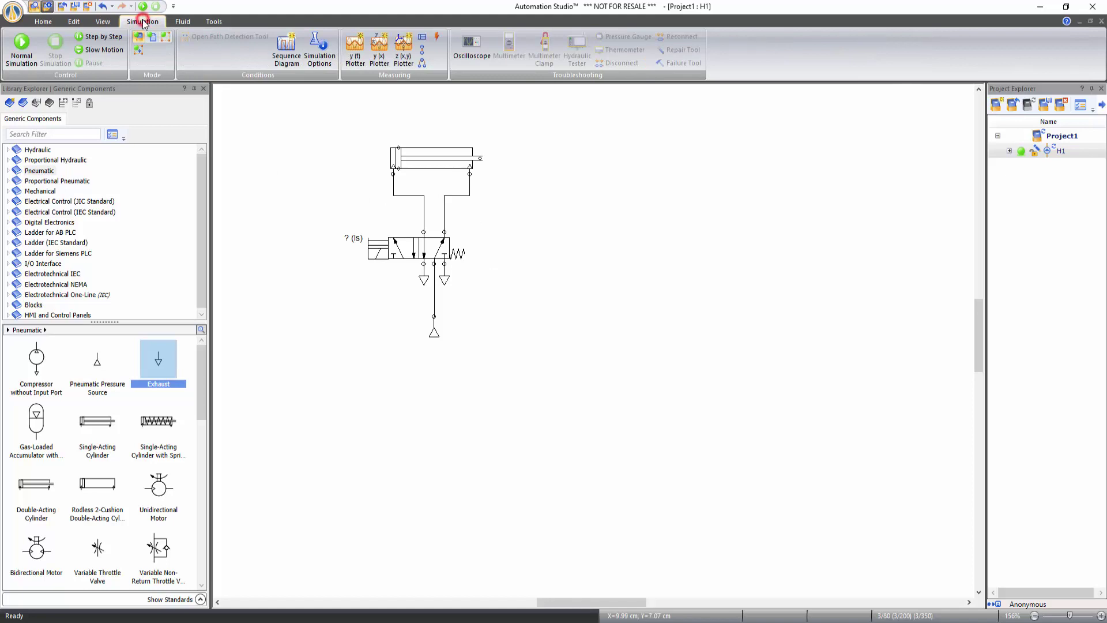
{"action": "left_click", "coordinate": [15, 56]}
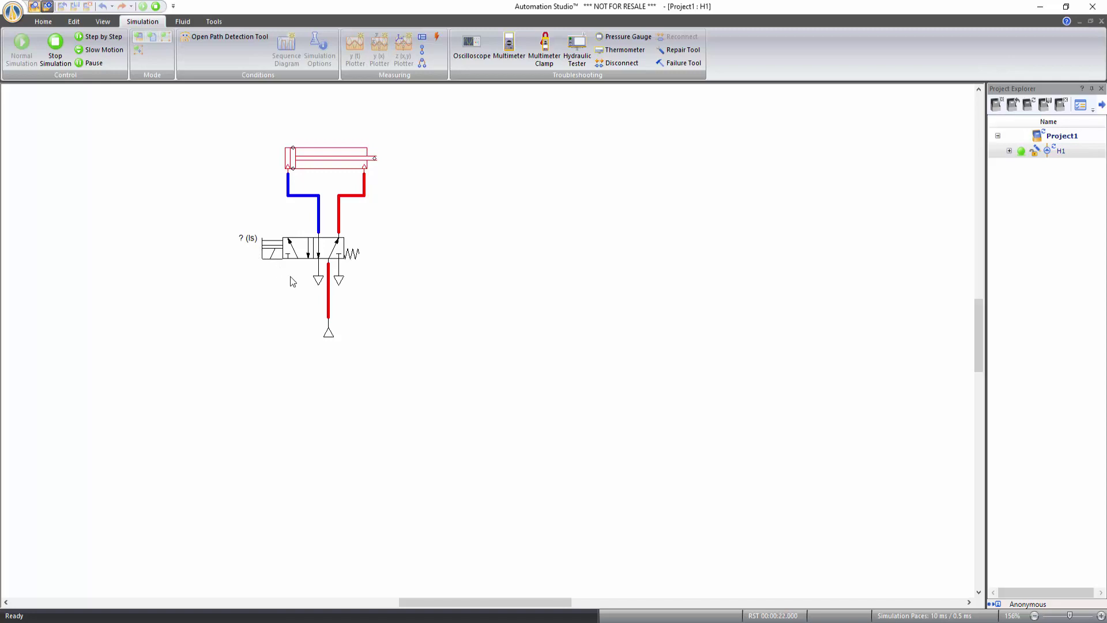
{"action": "left_click", "coordinate": [275, 248]}
{"action": "left_click", "coordinate": [275, 250]}
{"action": "left_click", "coordinate": [274, 250]}
{"action": "left_click", "coordinate": [58, 56]}
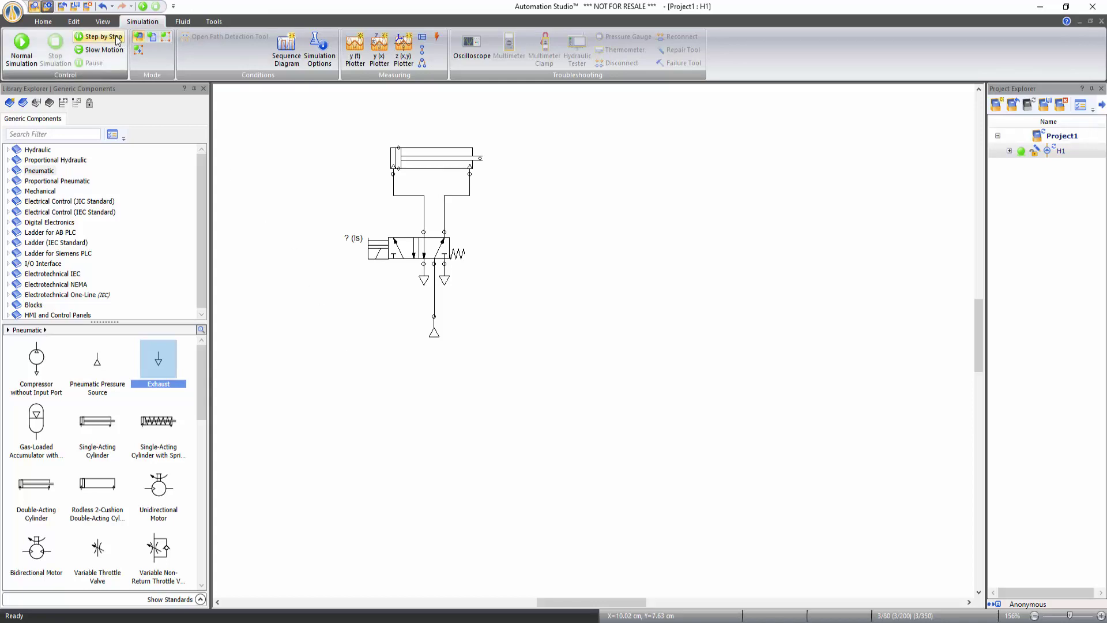
Move the entire pneumatic circuit up to the top middle of the sheet
{"action": "left_click", "coordinate": [104, 22]}
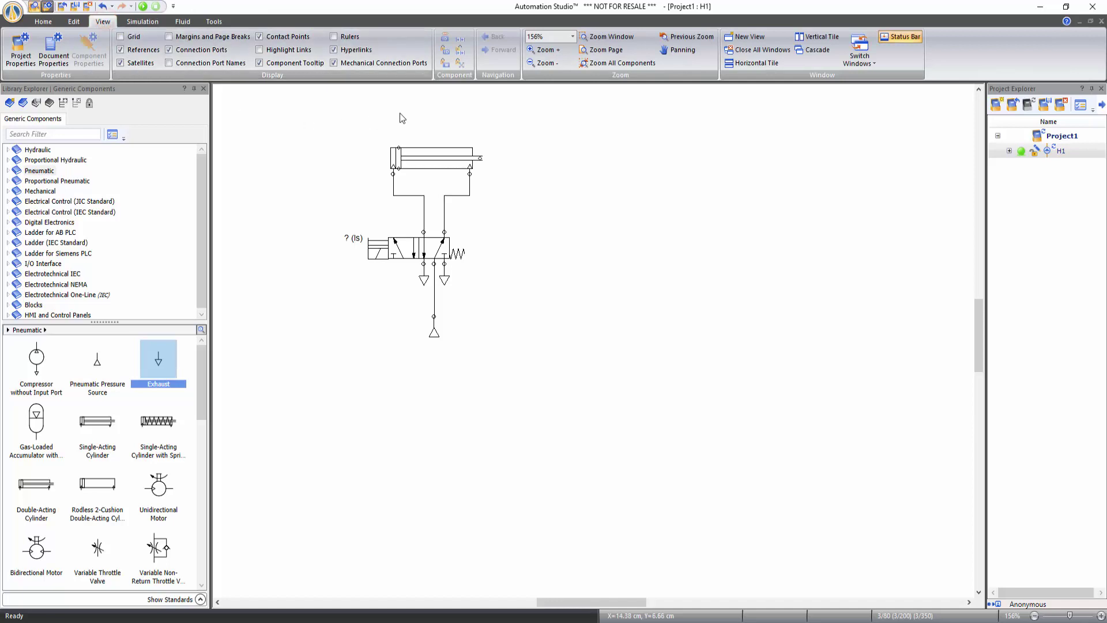
{"action": "left_click", "coordinate": [611, 51]}
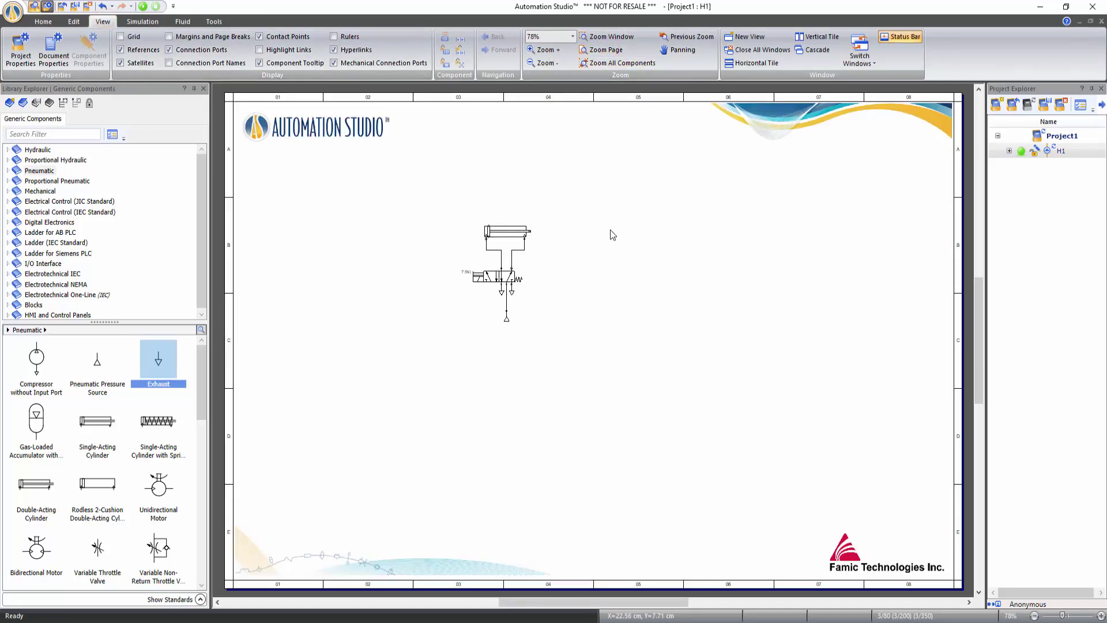
{"action": "left_click", "coordinate": [384, 189]}
{"action": "left_click_drag", "start_coordinate": [384, 189], "coordinate": [569, 350]}
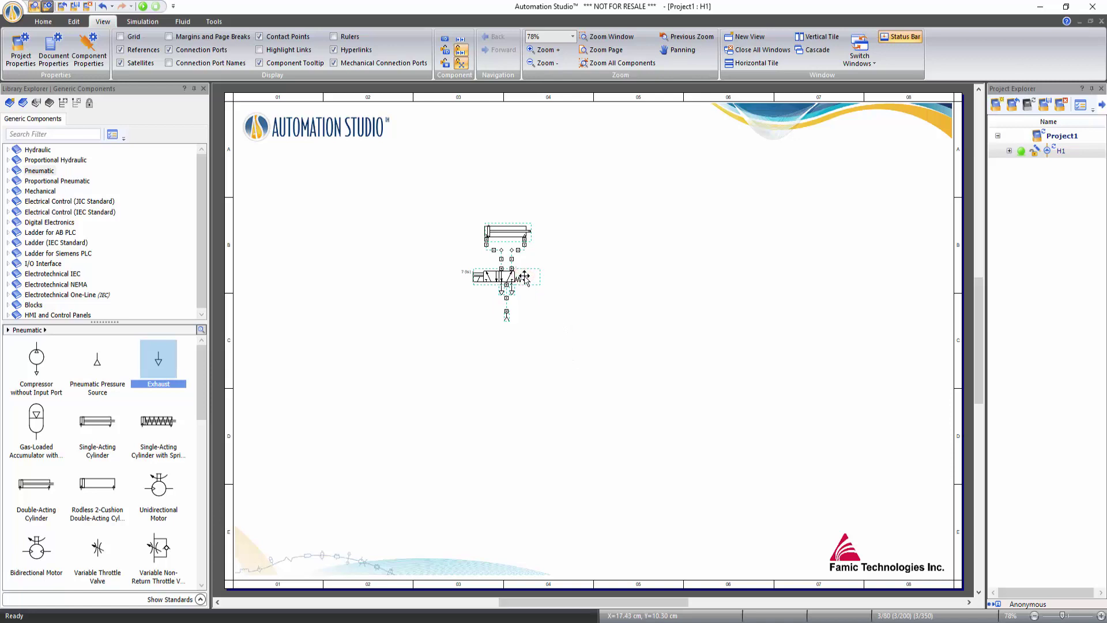
{"action": "left_click_drag", "start_coordinate": [530, 278], "coordinate": [604, 184]}
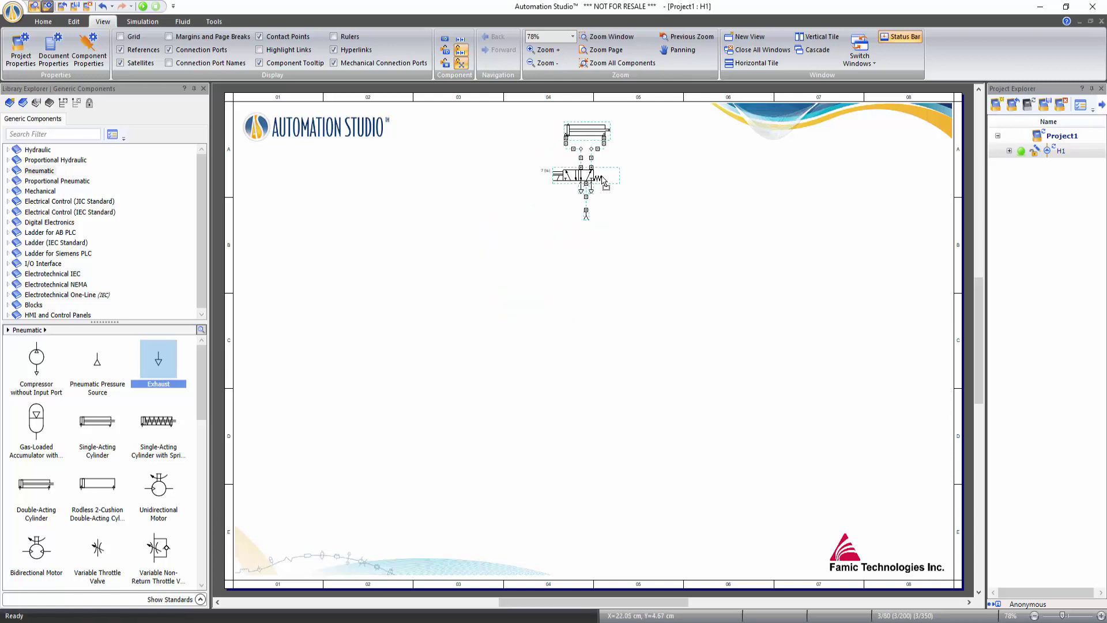
{"action": "left_click", "coordinate": [653, 243]}
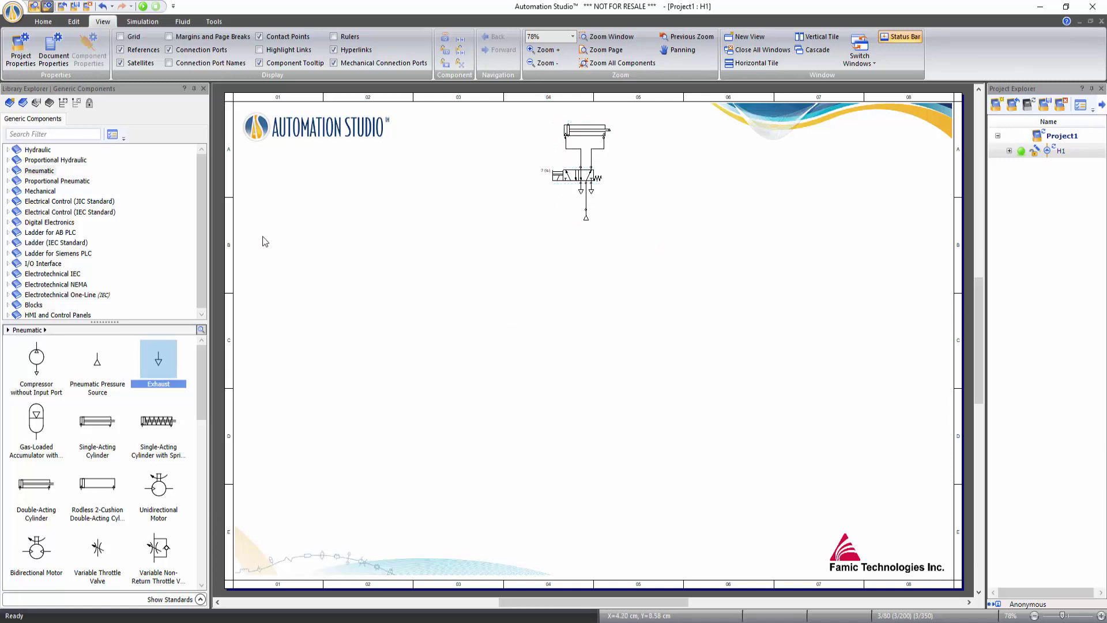
Place a JIC Standard PLC Input Card below the circuit on its left and a PLC Output Card on its right
{"action": "left_click", "coordinate": [10, 202]}
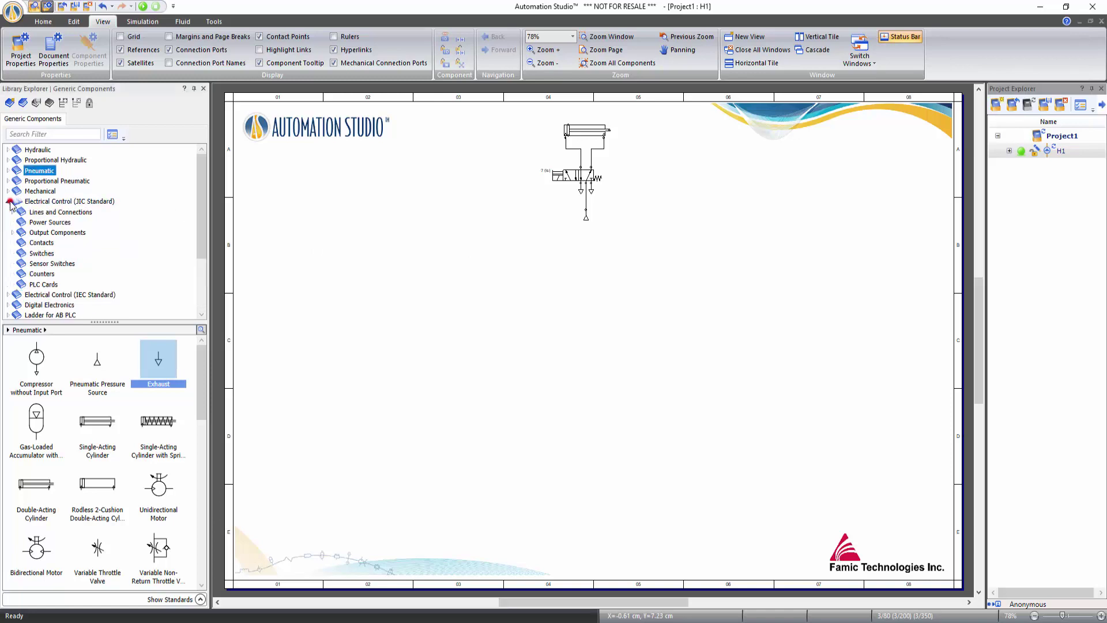
{"action": "left_click", "coordinate": [44, 284]}
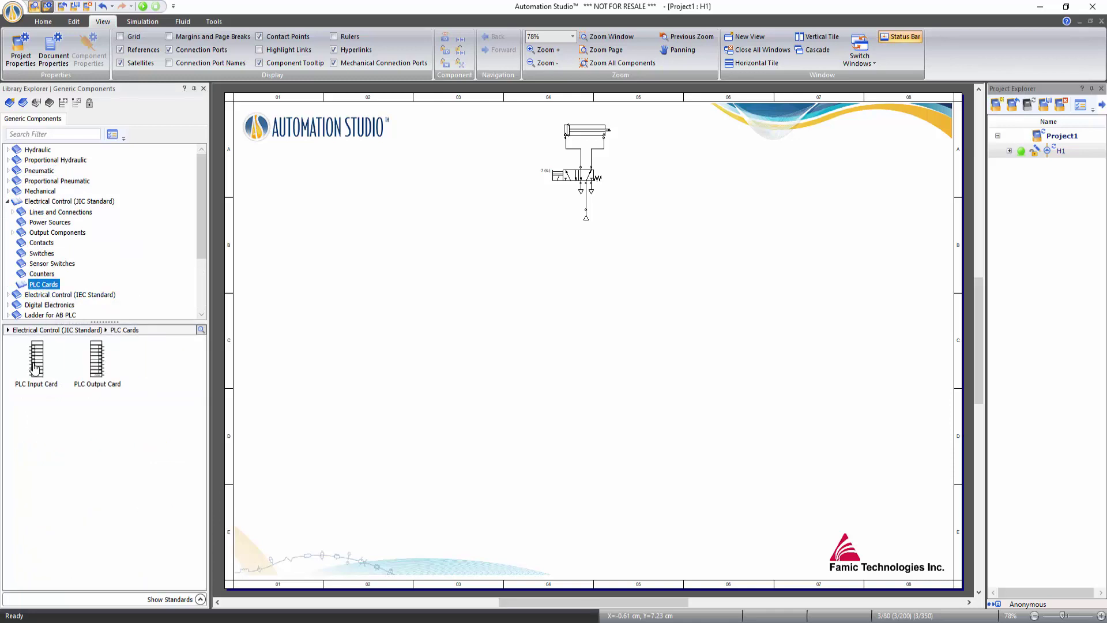
{"action": "left_click_drag", "start_coordinate": [37, 368], "coordinate": [501, 245]}
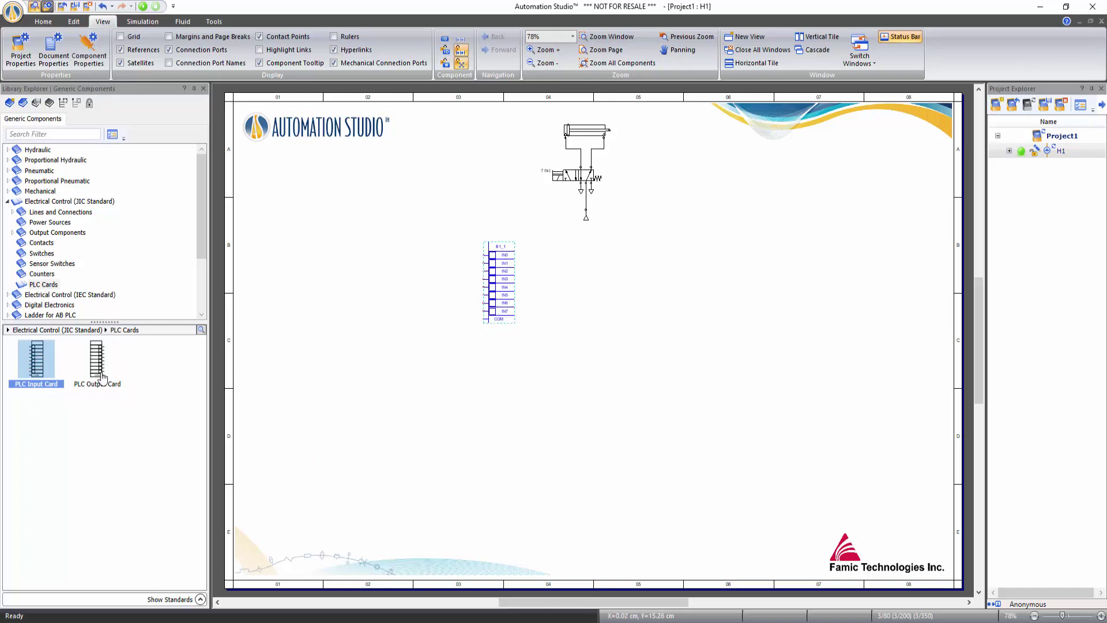
{"action": "left_click_drag", "start_coordinate": [97, 359], "coordinate": [691, 245]}
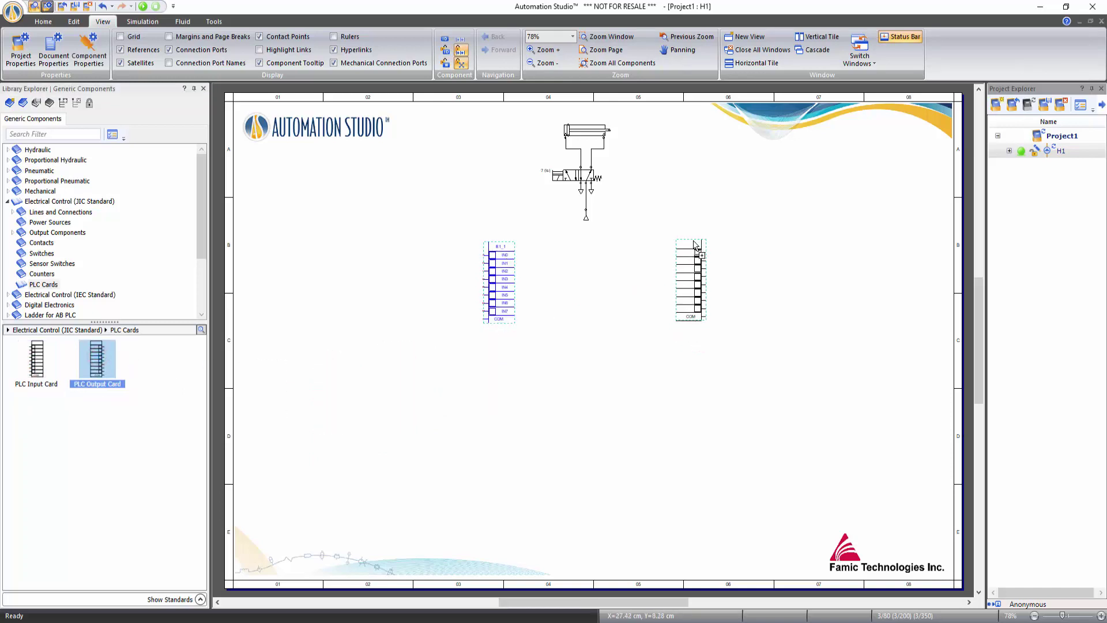
{"action": "left_click", "coordinate": [556, 338]}
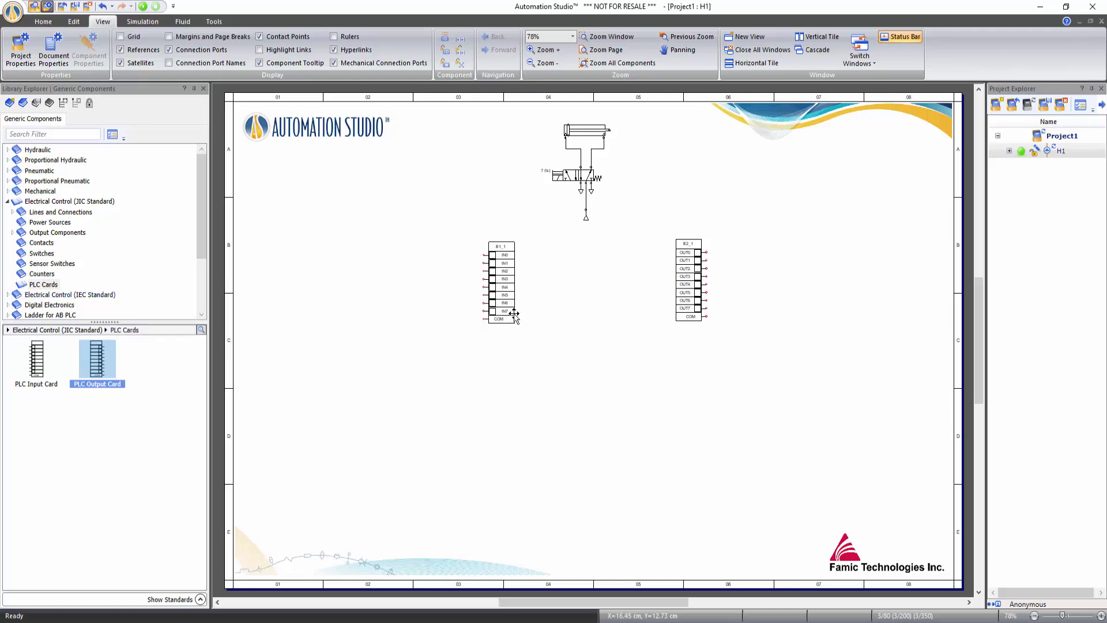
Place a 24-volt power supply, a 0-volt common and a Normally Open Push-Button to the left of the PLC input card
{"action": "left_click", "coordinate": [629, 66]}
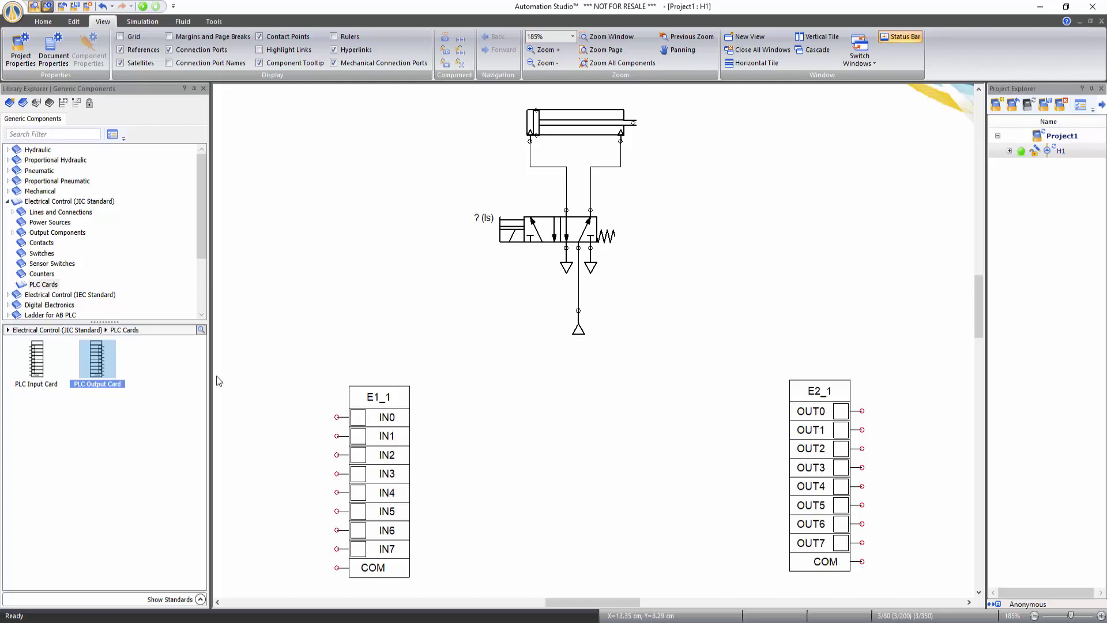
{"action": "left_click", "coordinate": [101, 201]}
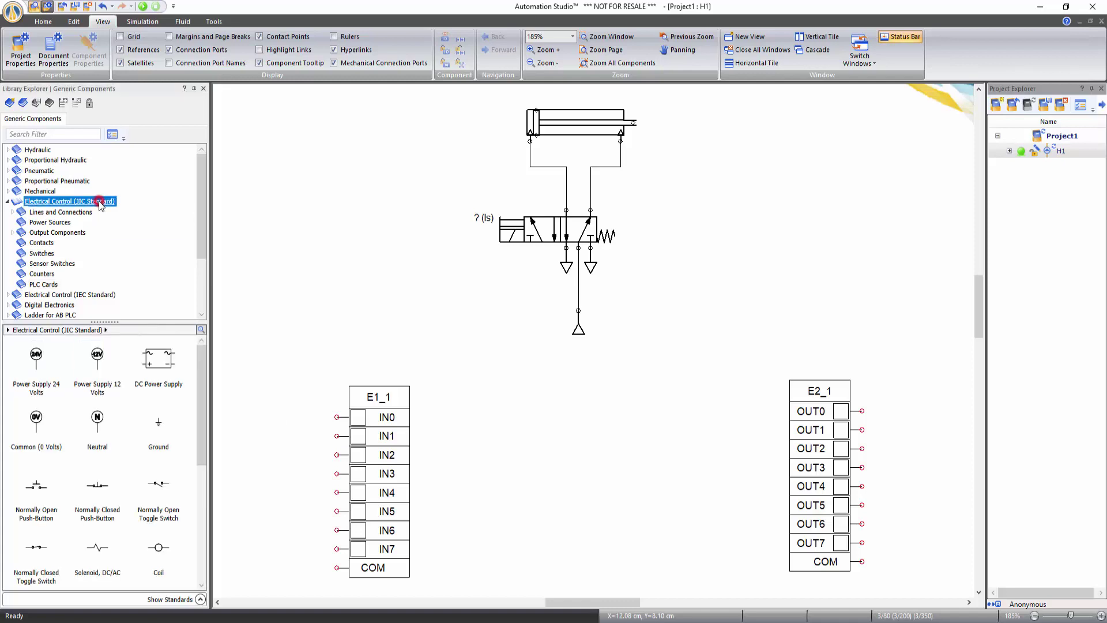
{"action": "left_click_drag", "start_coordinate": [46, 354], "coordinate": [242, 376]}
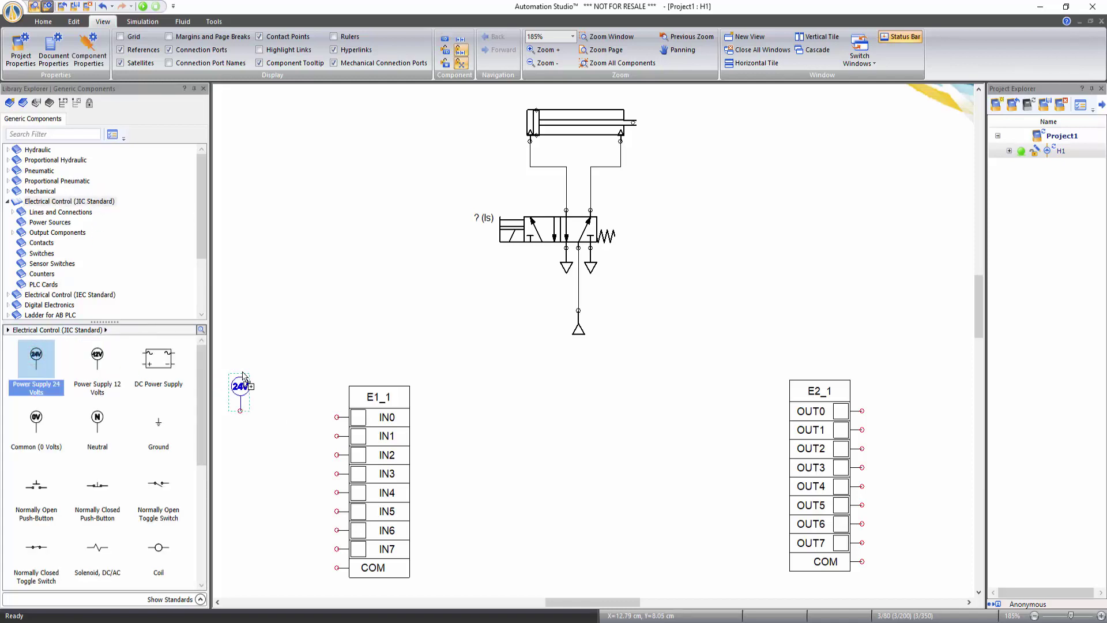
{"action": "left_click_drag", "start_coordinate": [37, 423], "coordinate": [251, 529]}
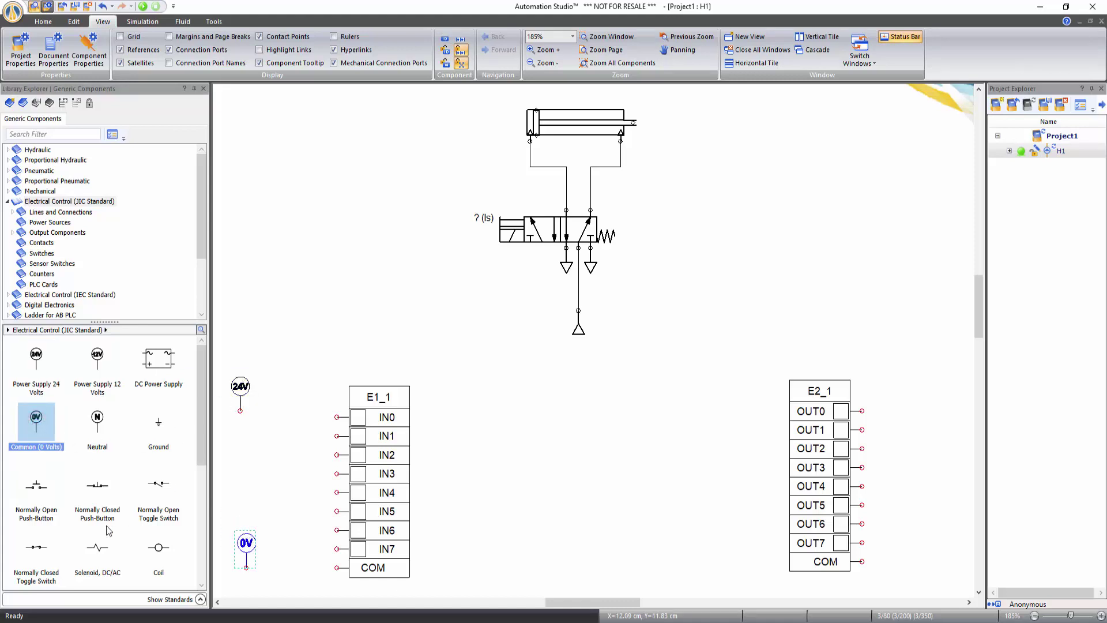
{"action": "left_click_drag", "start_coordinate": [36, 485], "coordinate": [291, 413]}
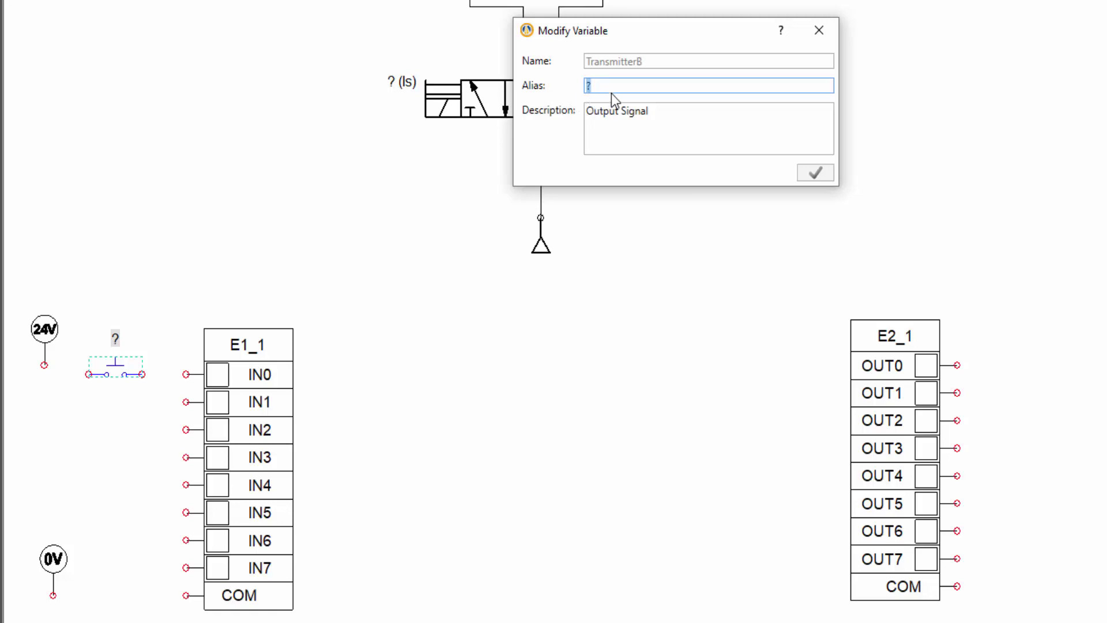
Give the push-button the alias PB1, and wire the input card from 24 V through PB1 to IN0 and from 0 V to COM
{"action": "type", "text": "P"}
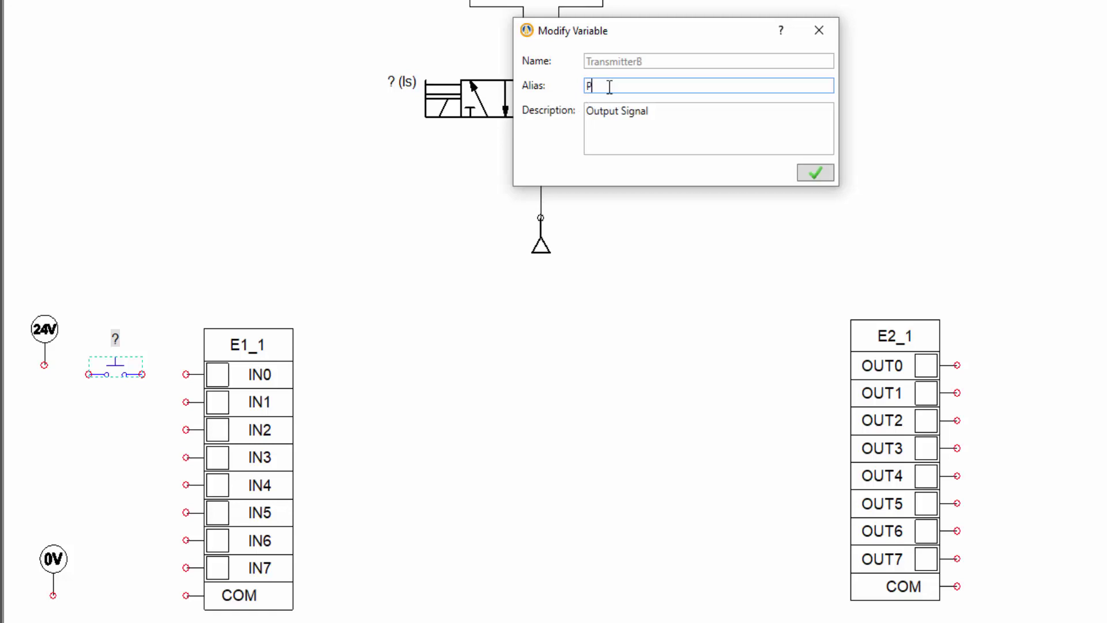
{"action": "type", "text": "B1"}
{"action": "left_click", "coordinate": [816, 172]}
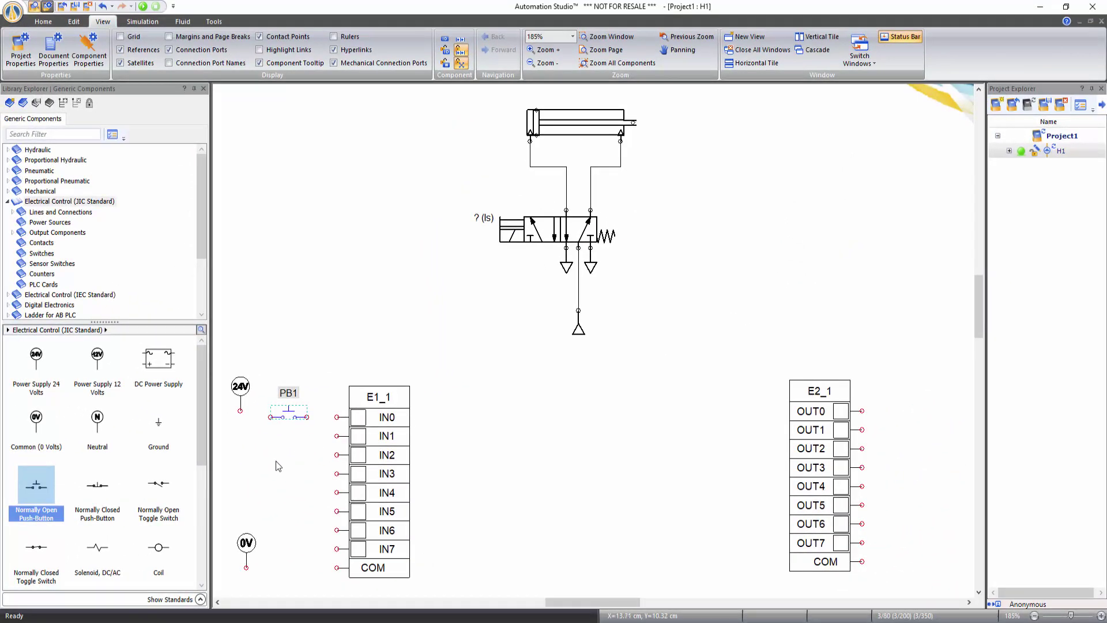
{"action": "left_click_drag", "start_coordinate": [239, 410], "coordinate": [337, 417]}
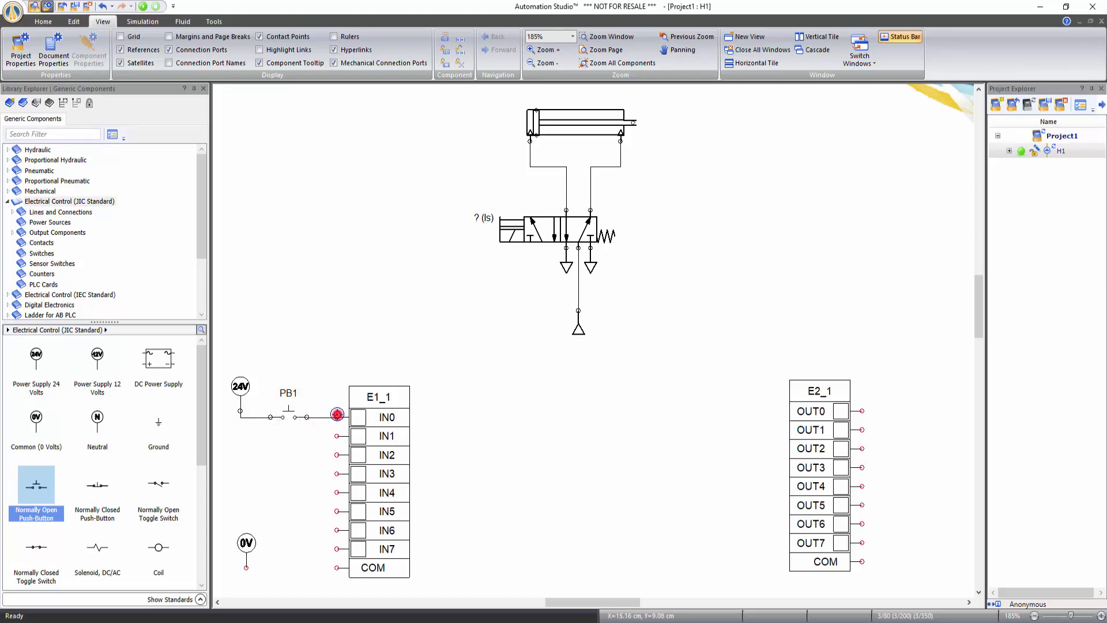
{"action": "left_click_drag", "start_coordinate": [247, 566], "coordinate": [337, 568]}
Place a 24-volt power supply and a 0-volt common to the right of the PLC output card
{"action": "left_click_drag", "start_coordinate": [34, 360], "coordinate": [954, 372]}
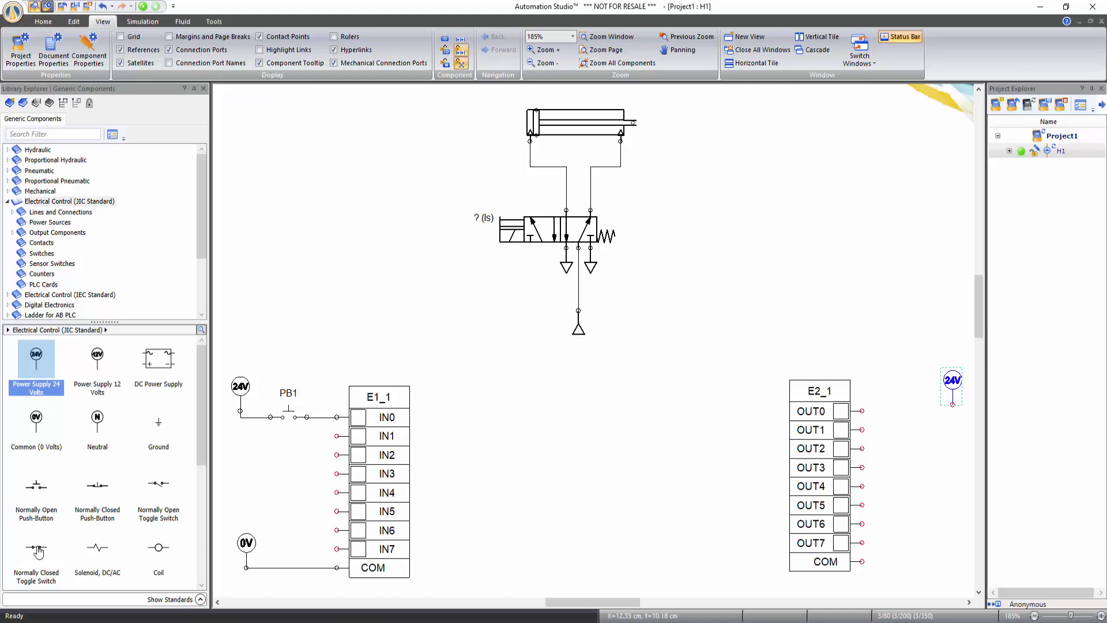
{"action": "left_click_drag", "start_coordinate": [36, 423], "coordinate": [937, 524]}
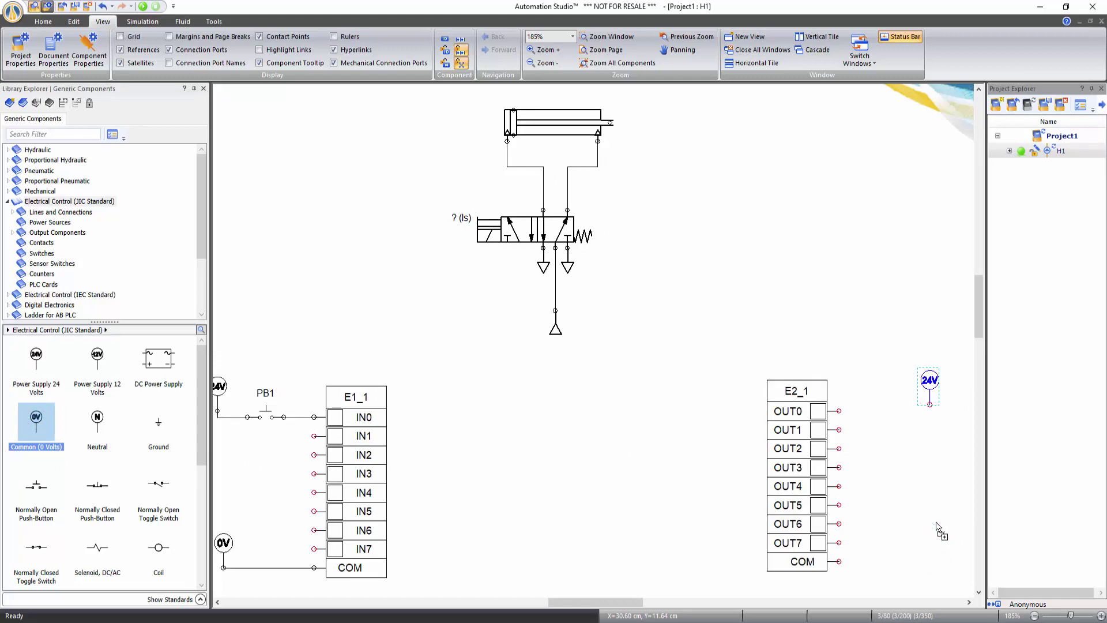
{"action": "left_click", "coordinate": [608, 63]}
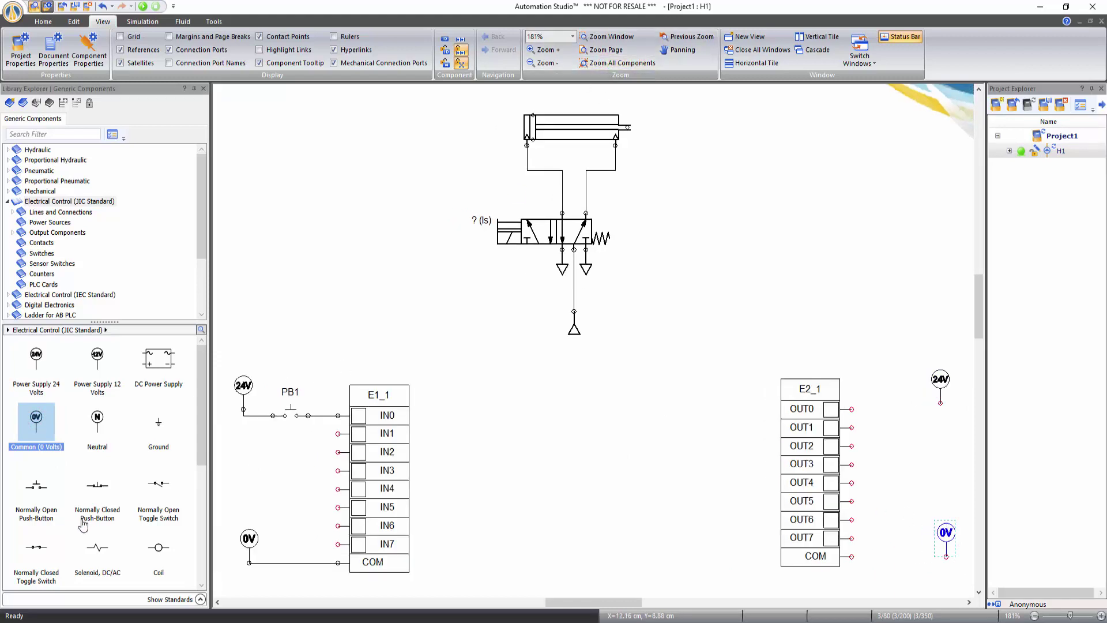
Add a DC/AC solenoid with alias A+ between OUT0 and the 24 V supply, wiring it in and connecting 0 V to the output card's COM
{"action": "left_click_drag", "start_coordinate": [96, 552], "coordinate": [897, 409]}
{"action": "type", "text": "A"}
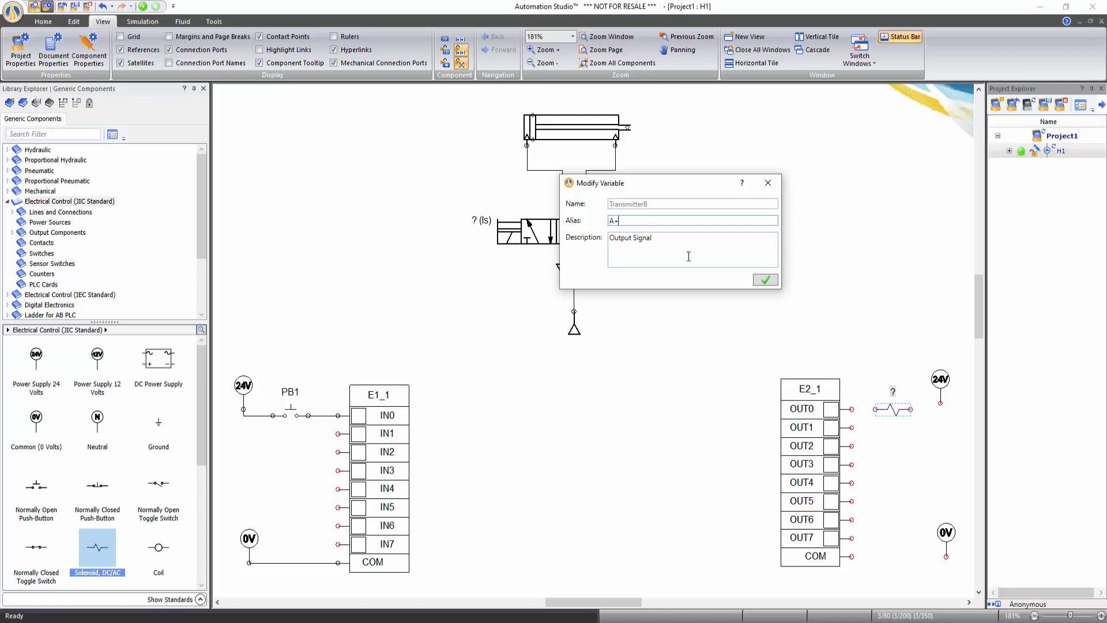
{"action": "type", "text": "+"}
{"action": "left_click", "coordinate": [772, 278]}
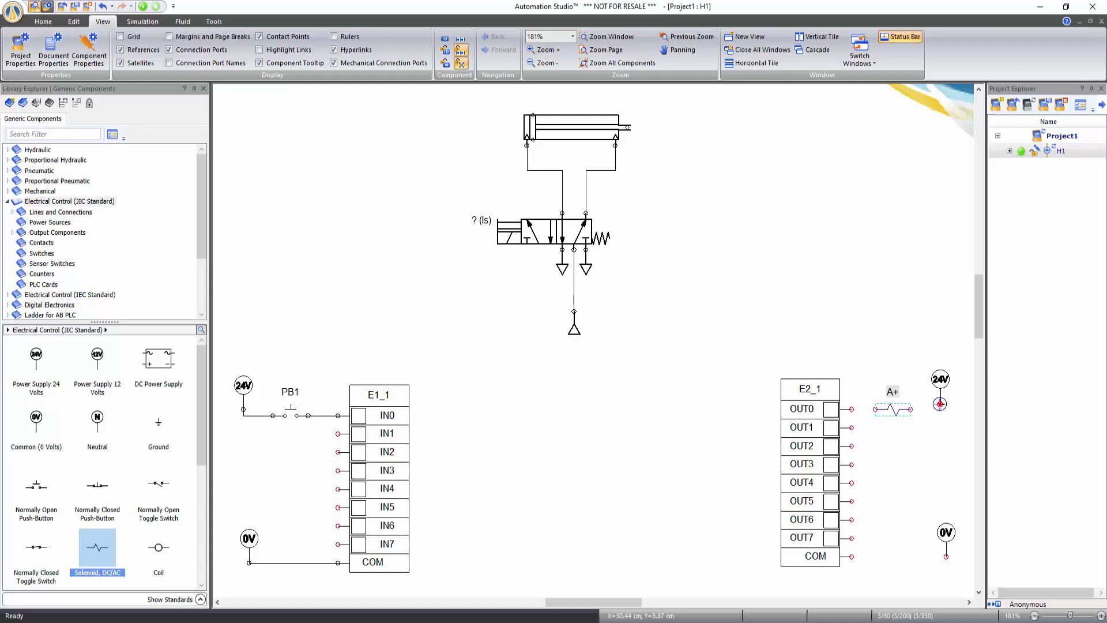
{"action": "left_click_drag", "start_coordinate": [940, 404], "coordinate": [852, 407]}
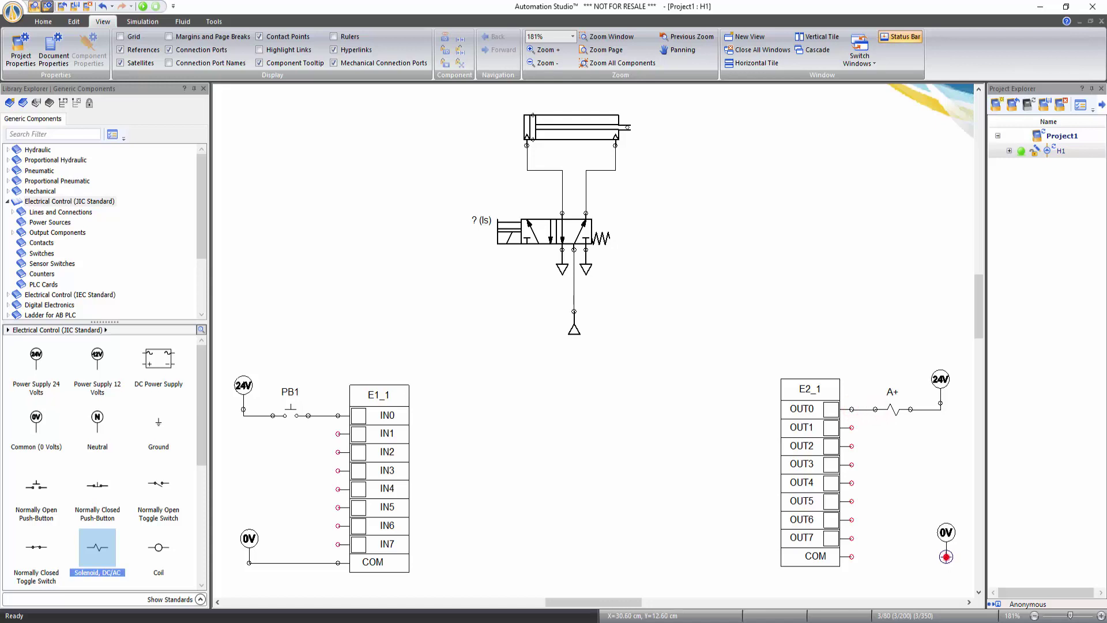
{"action": "left_click_drag", "start_coordinate": [945, 557], "coordinate": [852, 556]}
Place a Ladder for AB PLC rung between the input and output cards and shrink it to fit the gap
{"action": "left_click", "coordinate": [63, 316]}
{"action": "left_click_drag", "start_coordinate": [202, 252], "coordinate": [201, 299]}
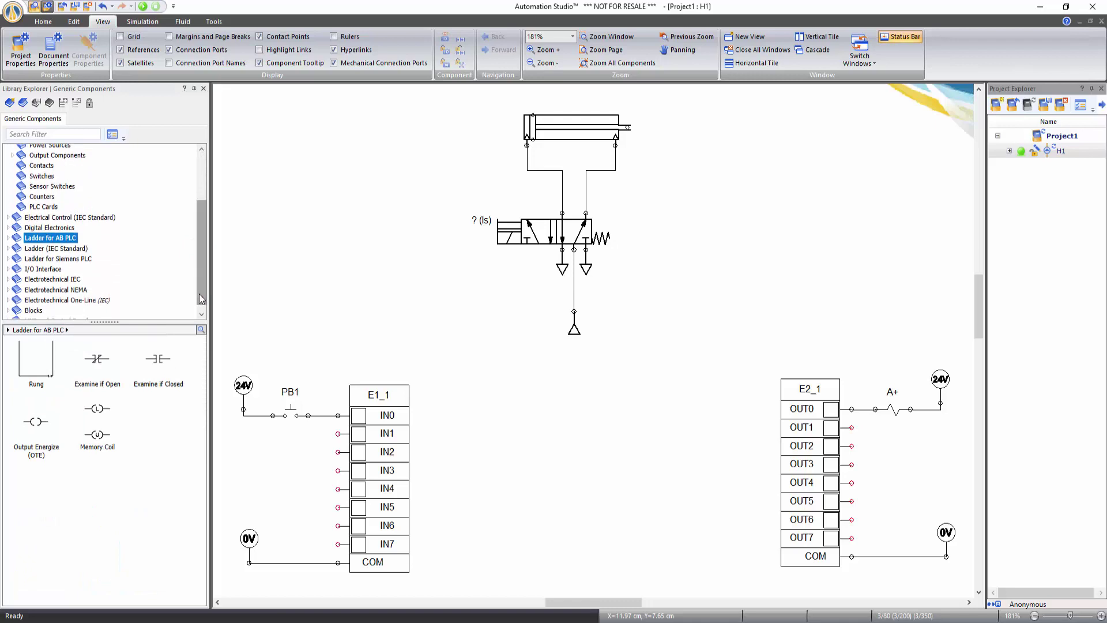
{"action": "left_click_drag", "start_coordinate": [35, 377], "coordinate": [338, 415]}
{"action": "left_click_drag", "start_coordinate": [402, 416], "coordinate": [591, 377]}
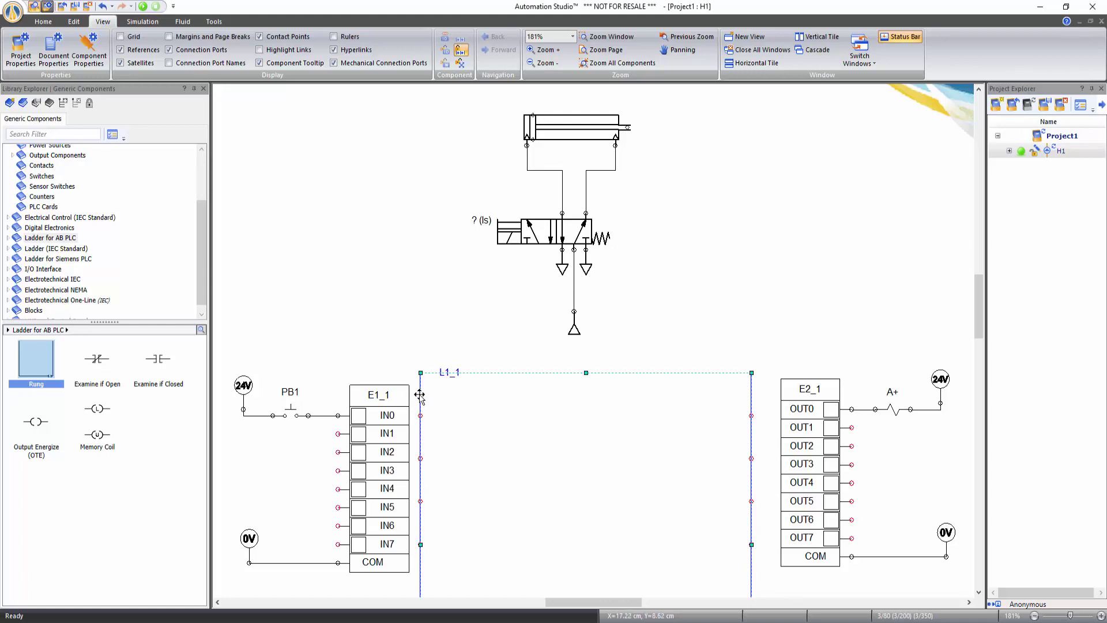
{"action": "left_click", "coordinate": [420, 372]}
{"action": "left_click_drag", "start_coordinate": [420, 372], "coordinate": [461, 415]}
{"action": "left_click_drag", "start_coordinate": [650, 416], "coordinate": [630, 381]}
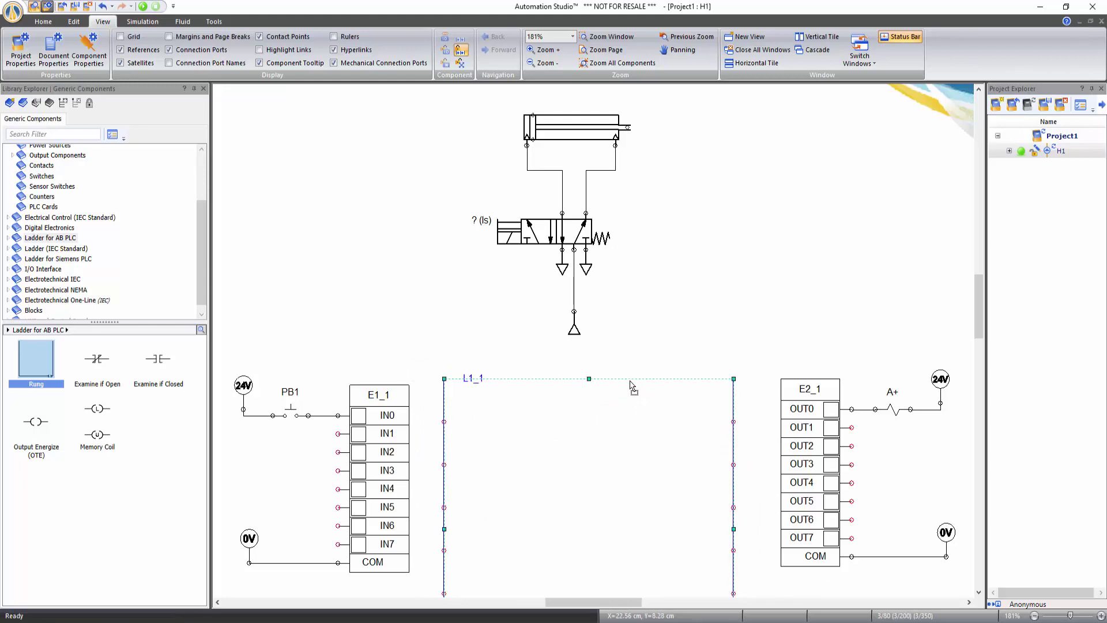
{"action": "left_click", "coordinate": [615, 63]}
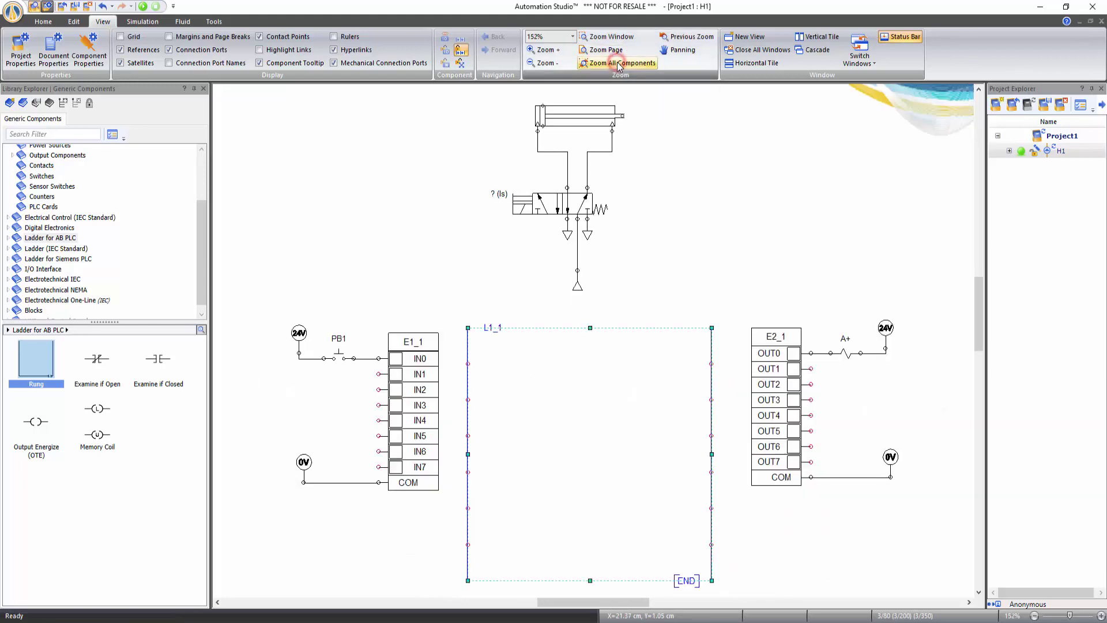
{"action": "left_click", "coordinate": [679, 366]}
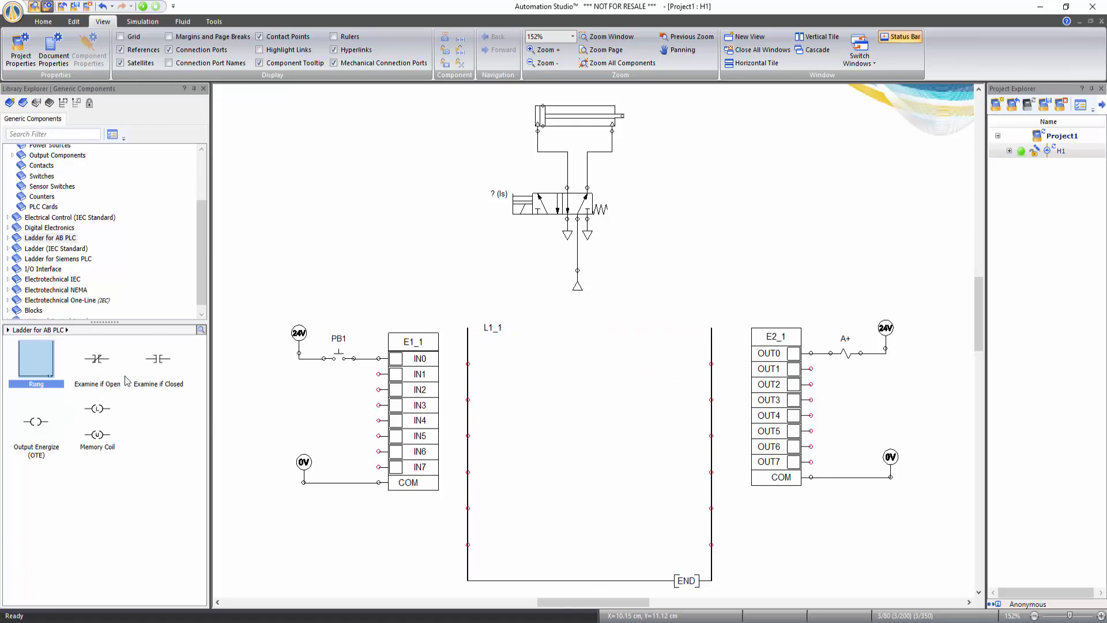
Place an Examine if Closed contact and an Output Energize coil with alias OUT0 on the ladder's first line
{"action": "left_click_drag", "start_coordinate": [158, 359], "coordinate": [505, 362]}
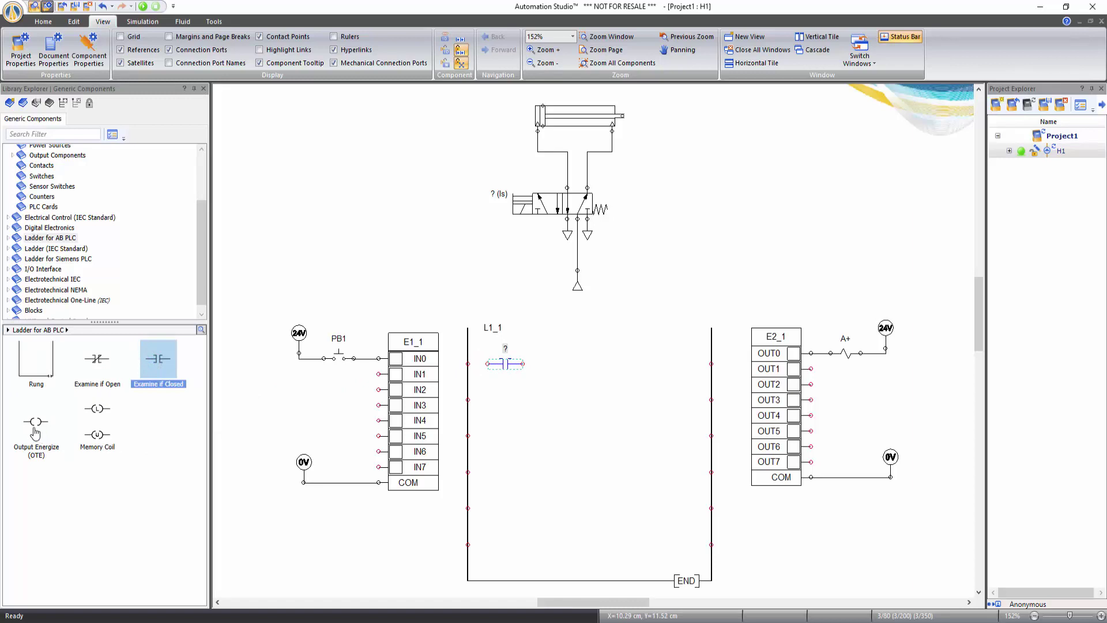
{"action": "left_click_drag", "start_coordinate": [35, 433], "coordinate": [664, 364]}
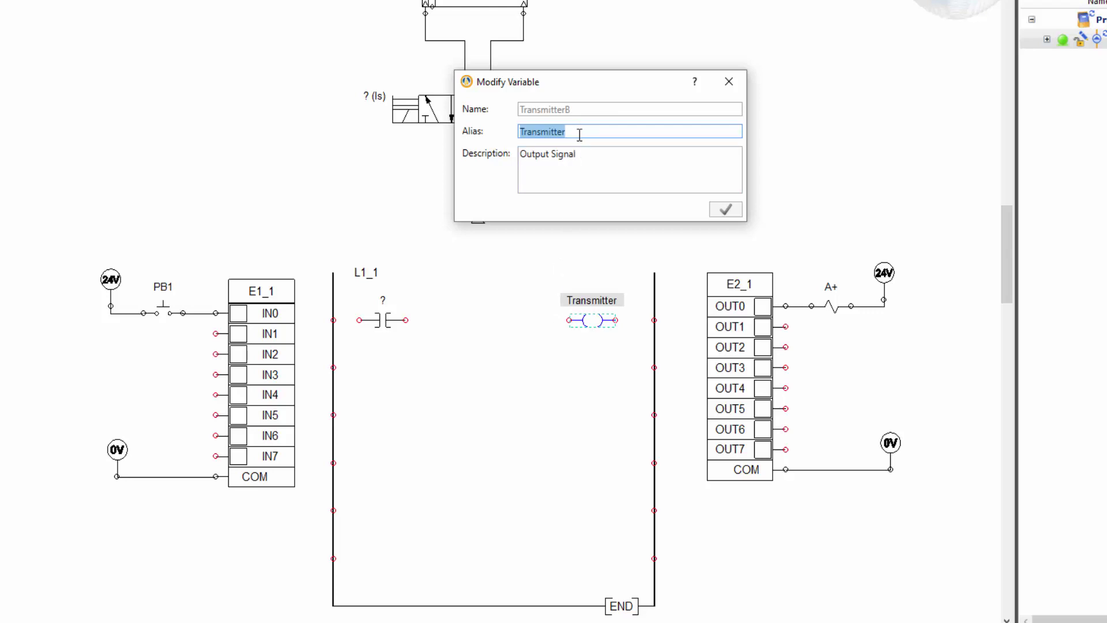
{"action": "type", "text": "OUT"}
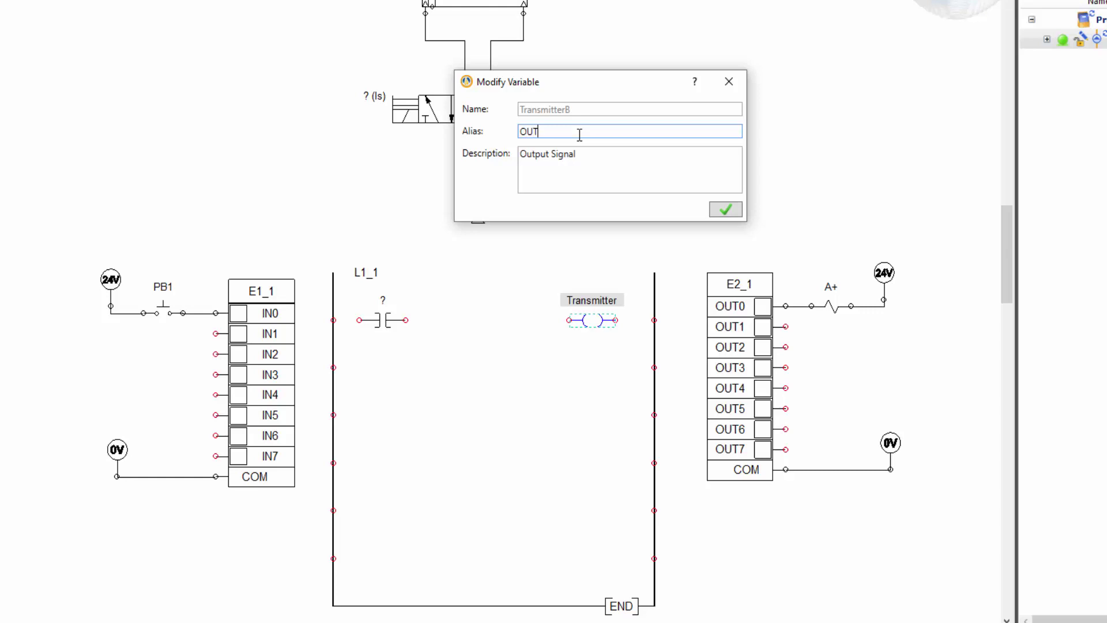
{"action": "type", "text": "0"}
{"action": "left_click", "coordinate": [725, 209]}
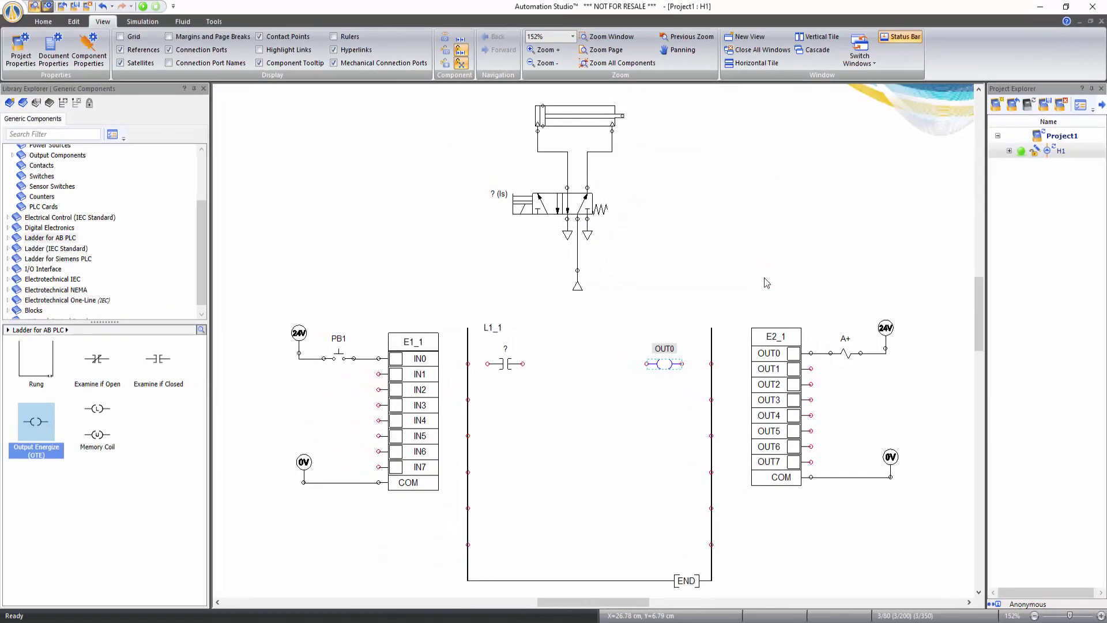
Wire the first ladder line from the left rail through the contact and the OUT0 coil to the right rail
{"action": "left_click", "coordinate": [468, 363]}
{"action": "left_click", "coordinate": [488, 363]}
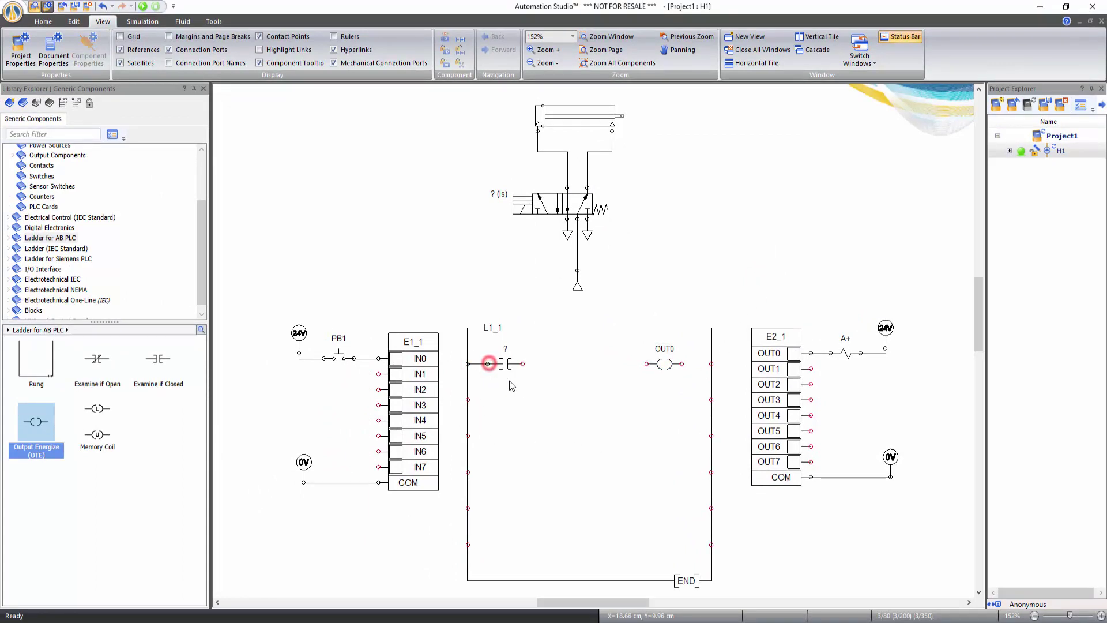
{"action": "left_click", "coordinate": [523, 364]}
{"action": "left_click", "coordinate": [645, 362]}
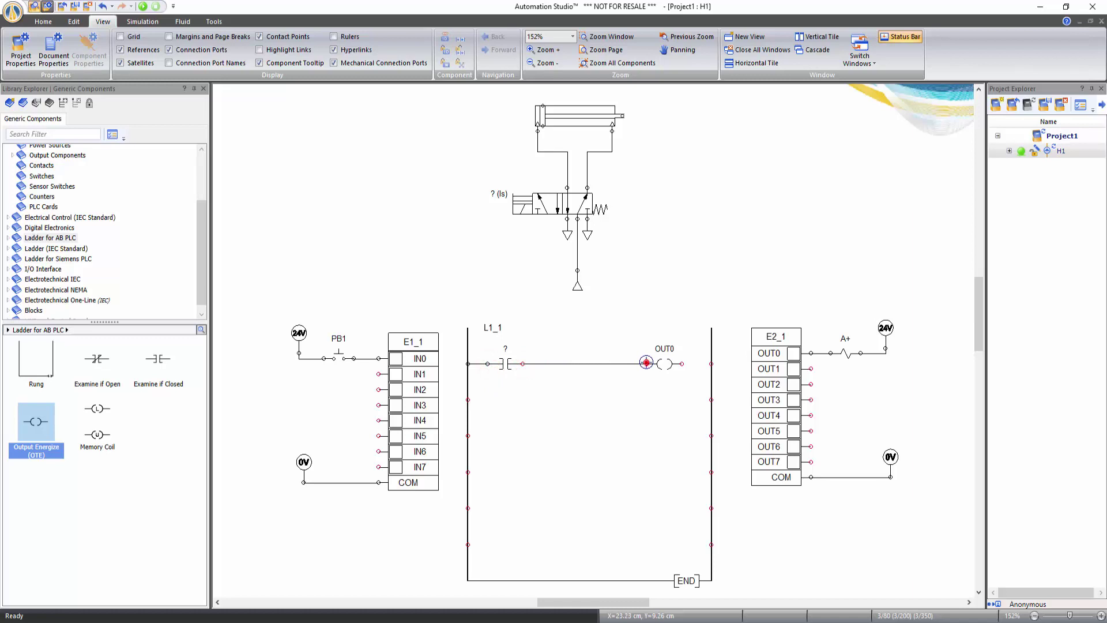
{"action": "left_click", "coordinate": [682, 364]}
{"action": "left_click", "coordinate": [711, 363]}
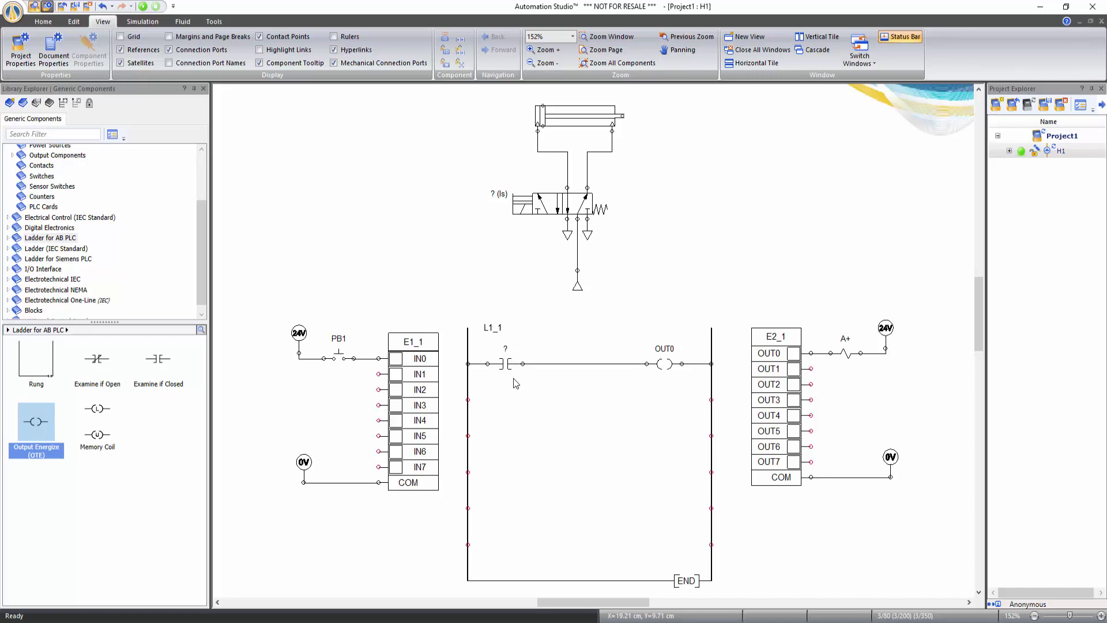
Link the Examine if Closed contact to the input card's IN0 variable, filtering the compatible simulation variables by IN
{"action": "right_click", "coordinate": [507, 366]}
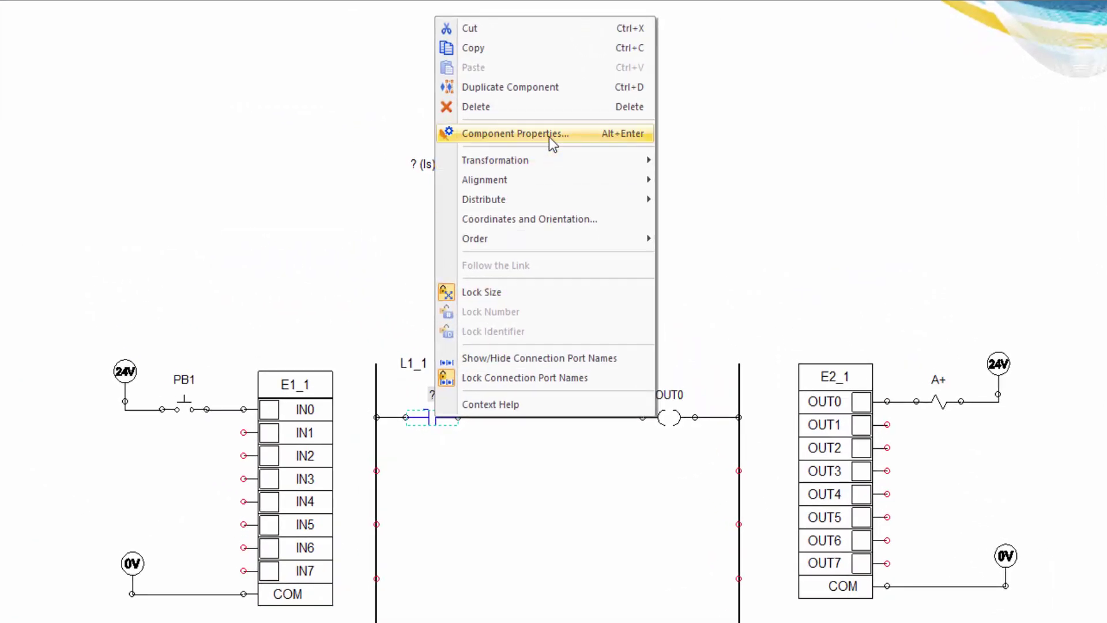
{"action": "left_click", "coordinate": [559, 148]}
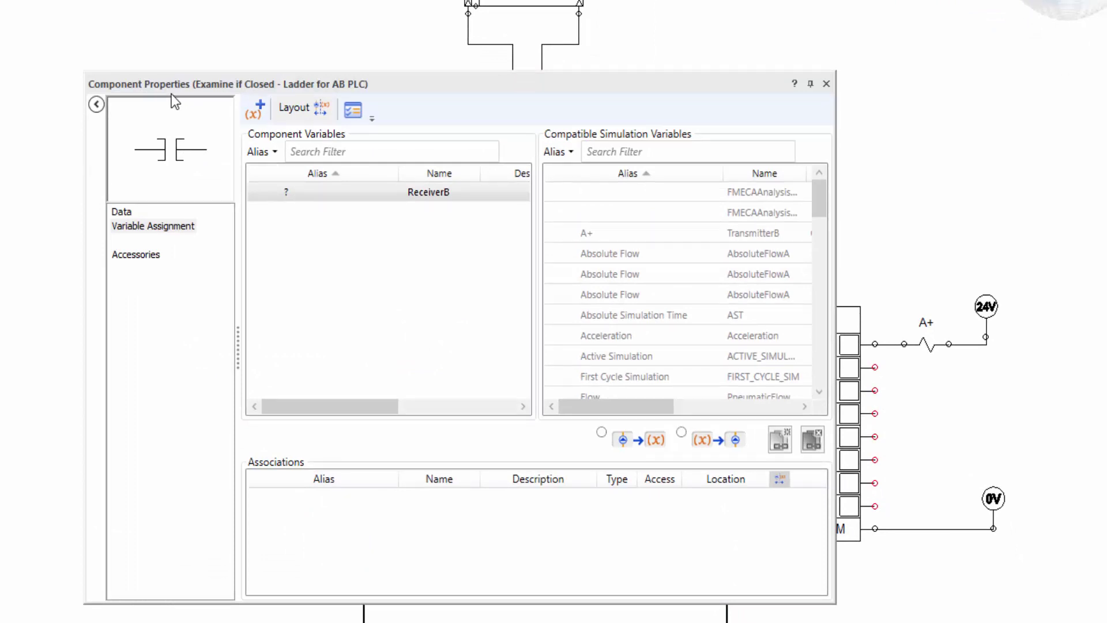
{"action": "left_click", "coordinate": [154, 226]}
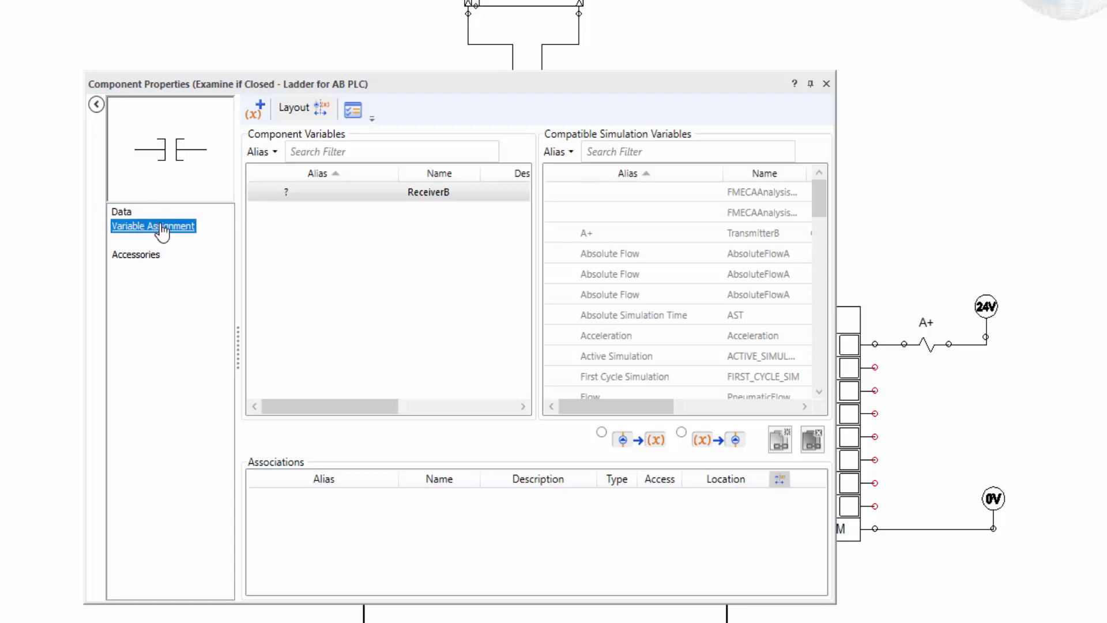
{"action": "left_click", "coordinate": [603, 149]}
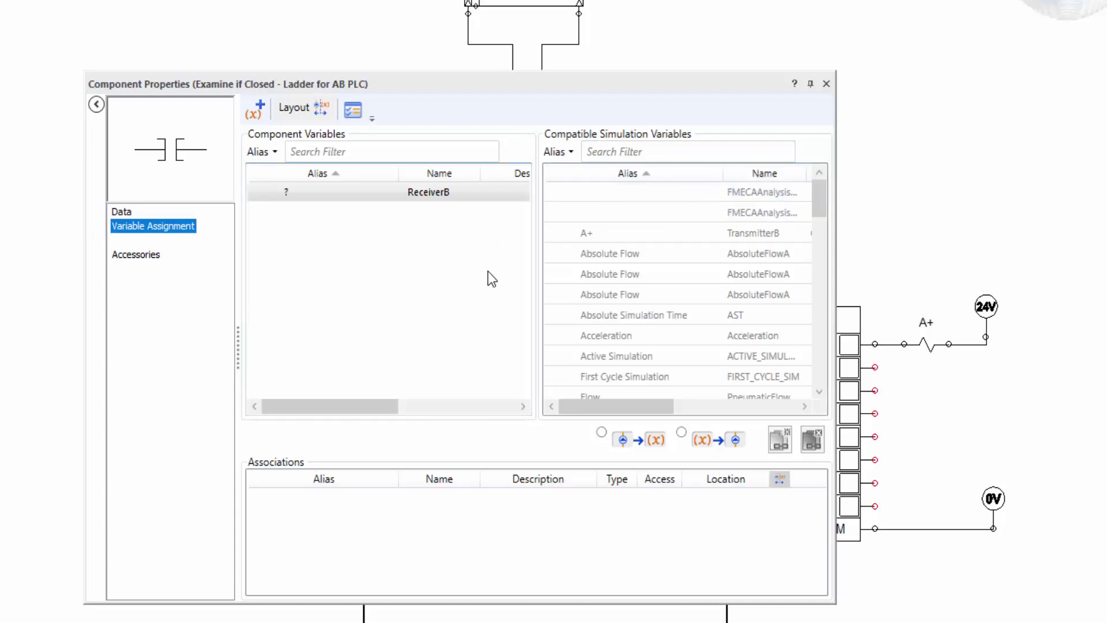
{"action": "left_click", "coordinate": [630, 147]}
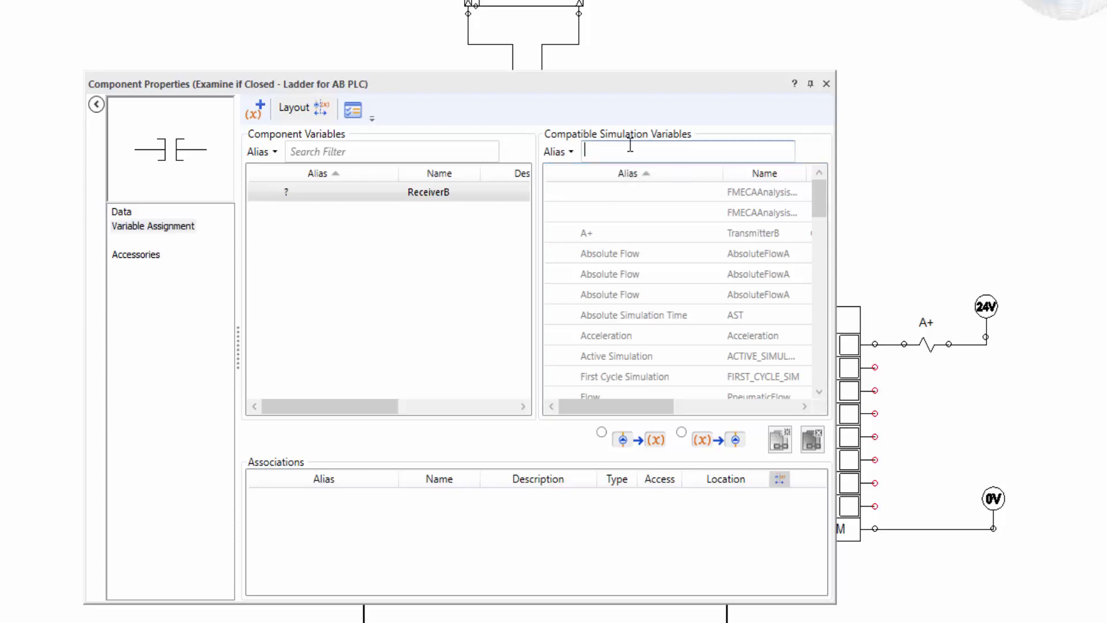
{"action": "type", "text": "I"}
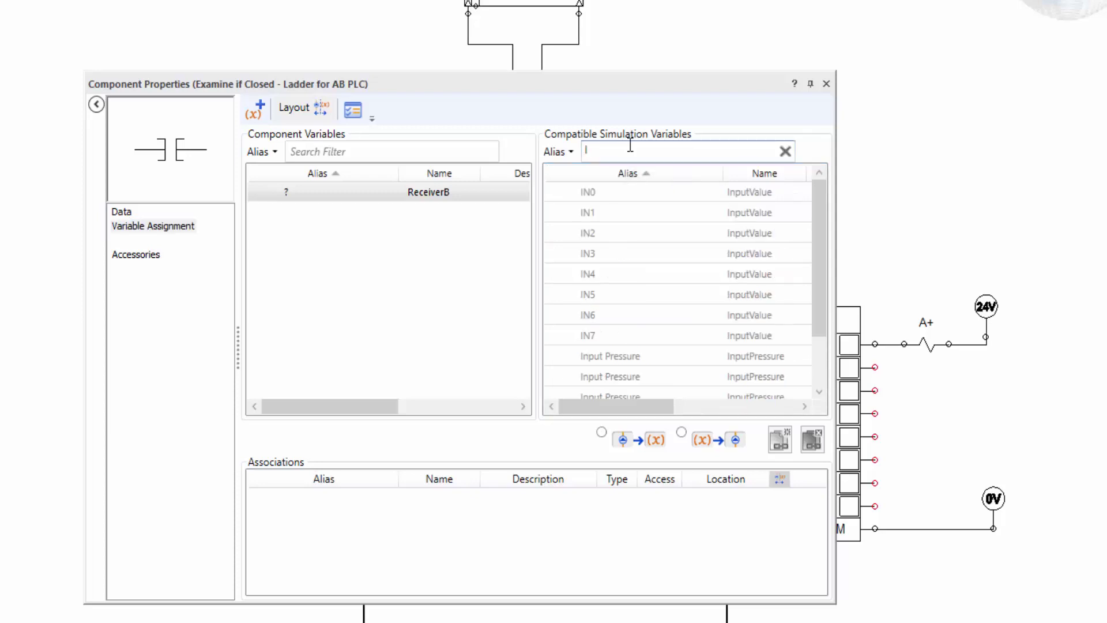
{"action": "type", "text": "N"}
{"action": "left_click_drag", "start_coordinate": [645, 84], "coordinate": [898, 86]}
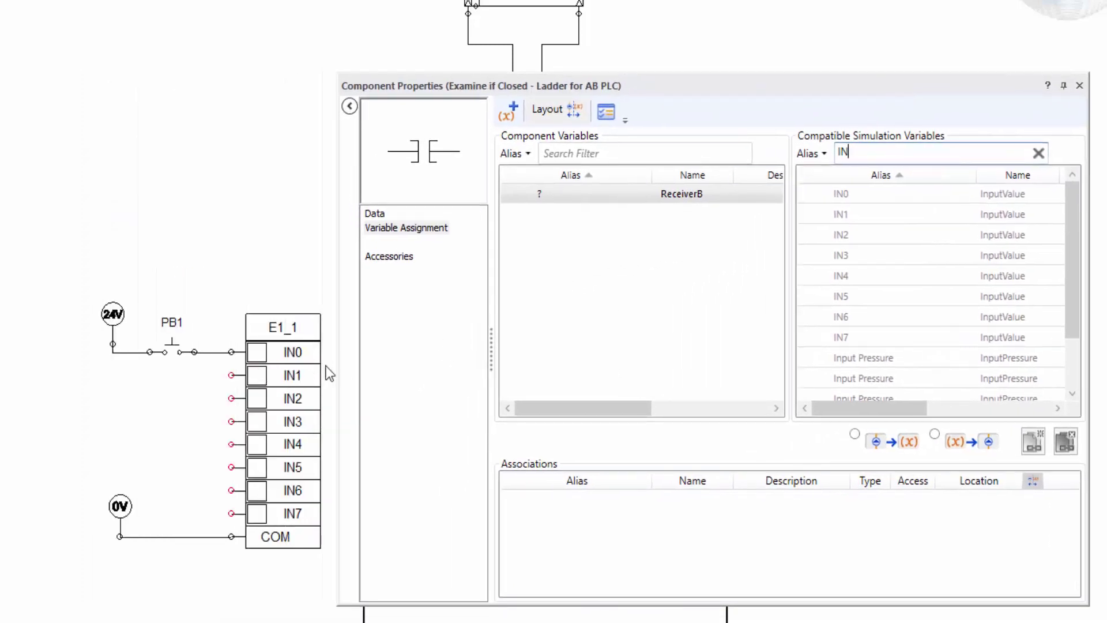
{"action": "left_click", "coordinate": [877, 191]}
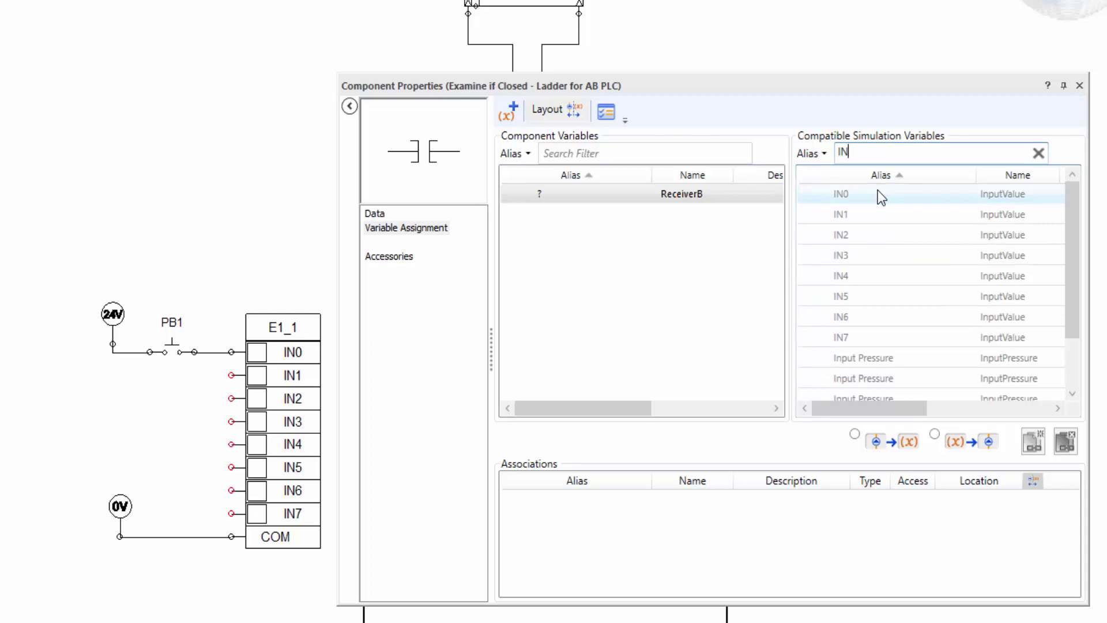
{"action": "double_click", "coordinate": [877, 190]}
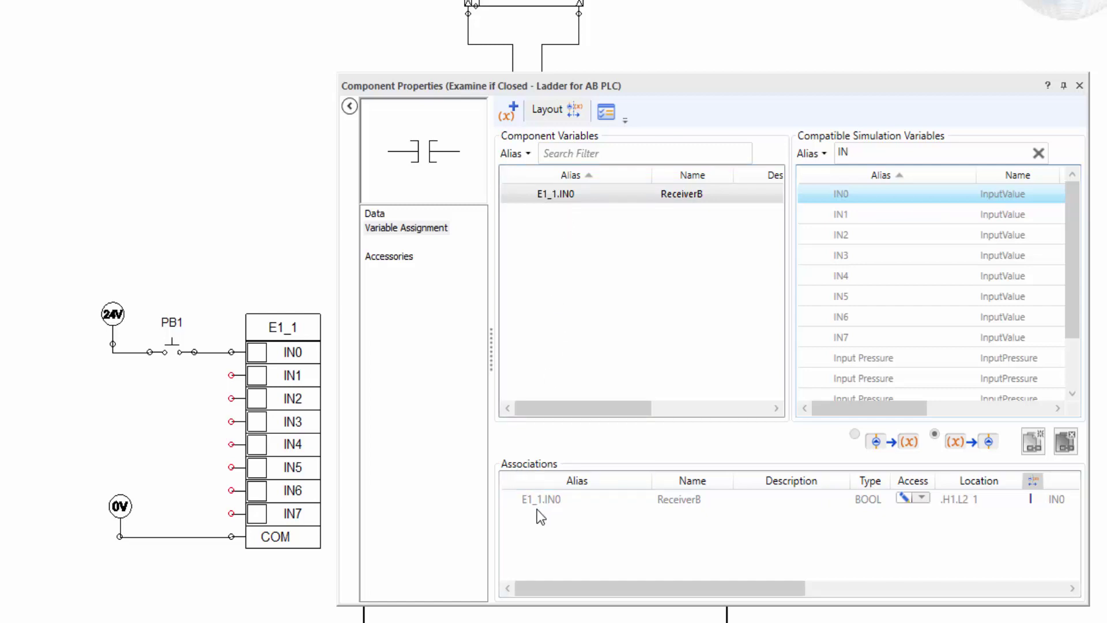
{"action": "left_click_drag", "start_coordinate": [771, 587], "coordinate": [1039, 590]}
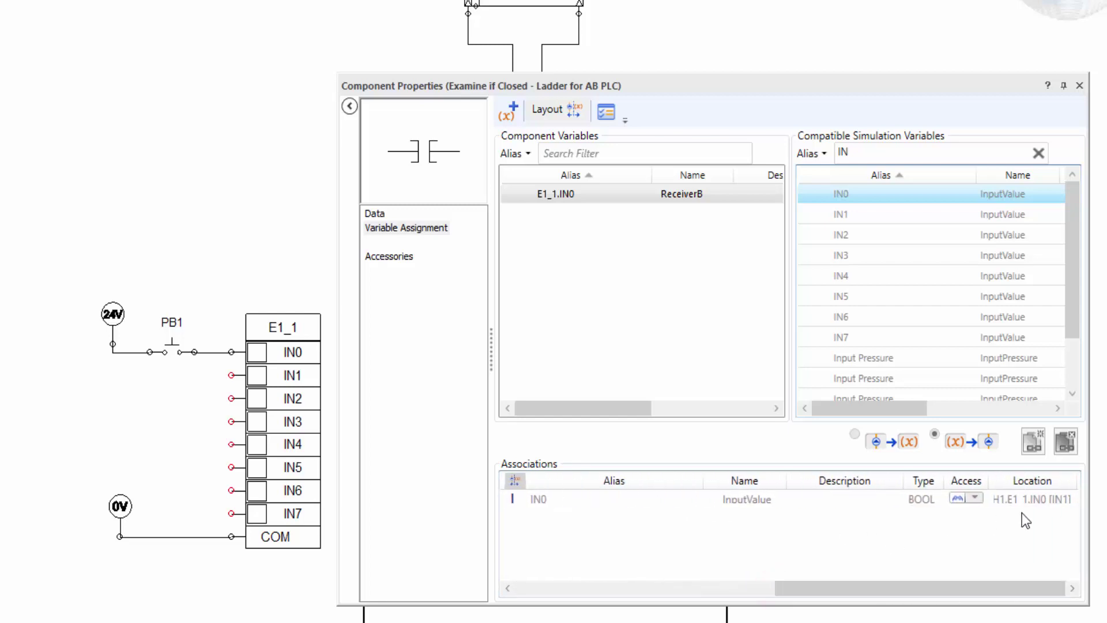
{"action": "left_click", "coordinate": [1080, 85]}
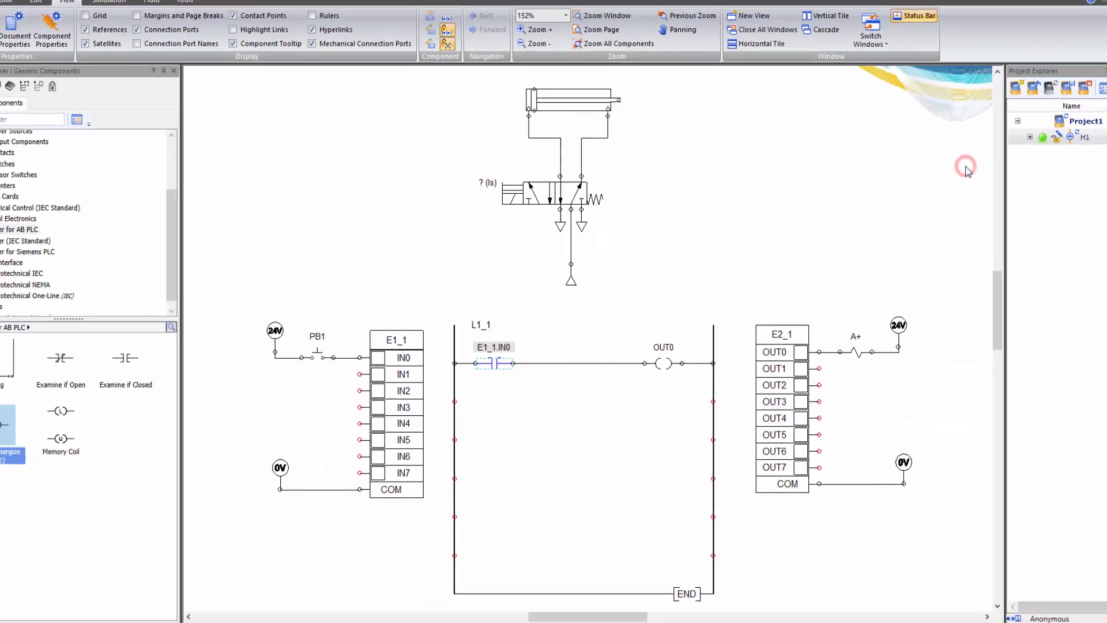
{"action": "left_click", "coordinate": [653, 416]}
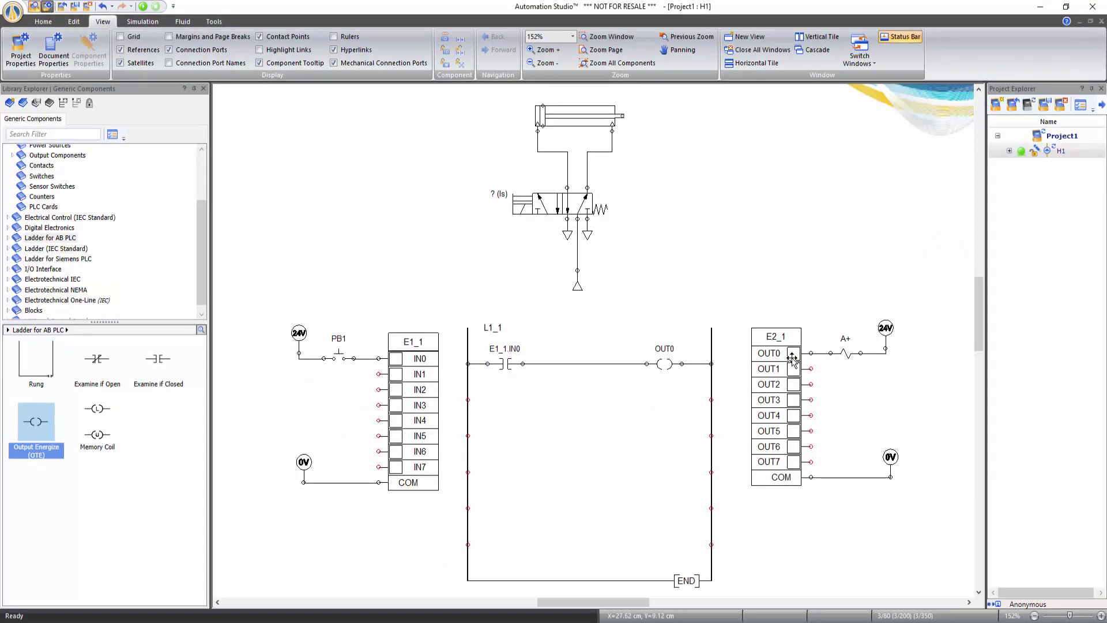
Link the ladder's OUT0 coil to the output card's OUT0 variable, filtering the compatible simulation variables by ou
{"action": "left_click", "coordinate": [659, 363]}
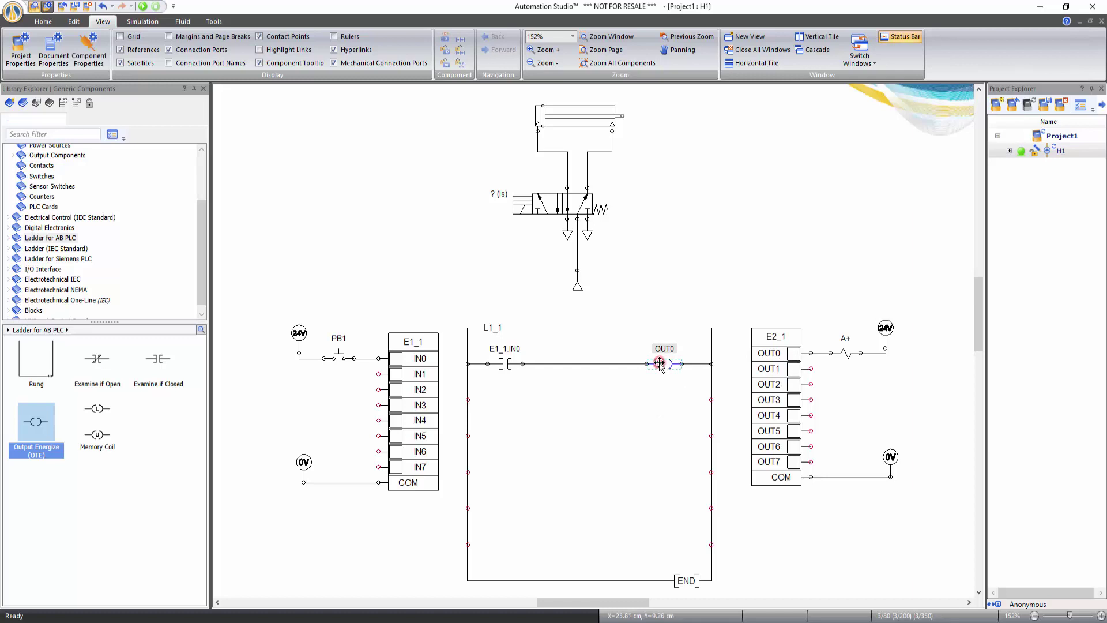
{"action": "double_click", "coordinate": [658, 364]}
{"action": "left_click", "coordinate": [787, 225]}
{"action": "type", "text": "IN"}
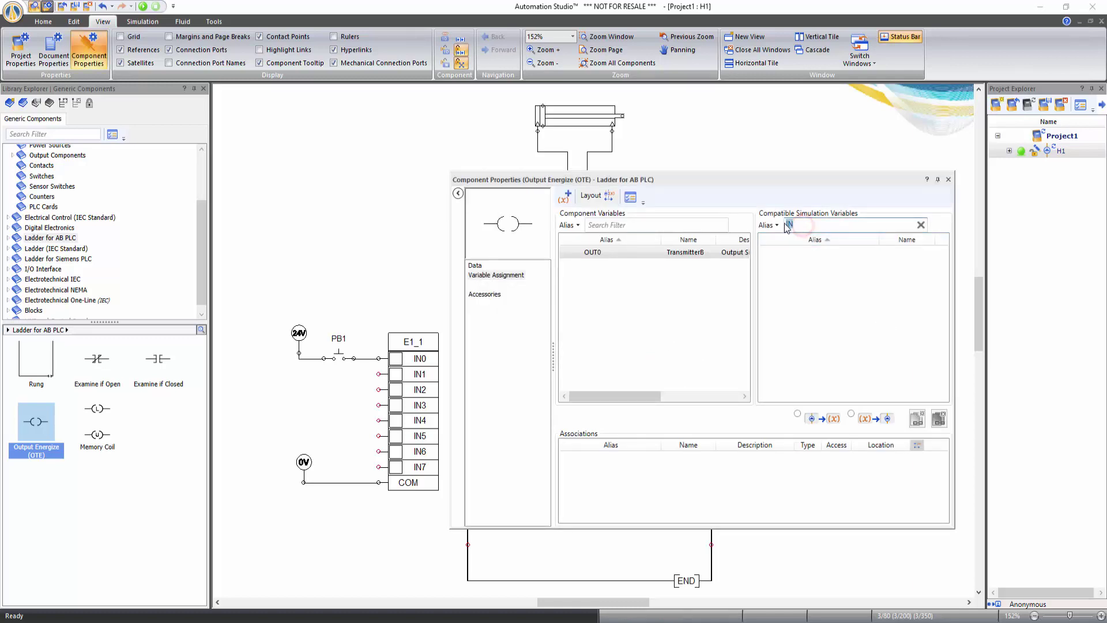
{"action": "key", "text": "BackSpace"}
{"action": "type", "text": "ou"}
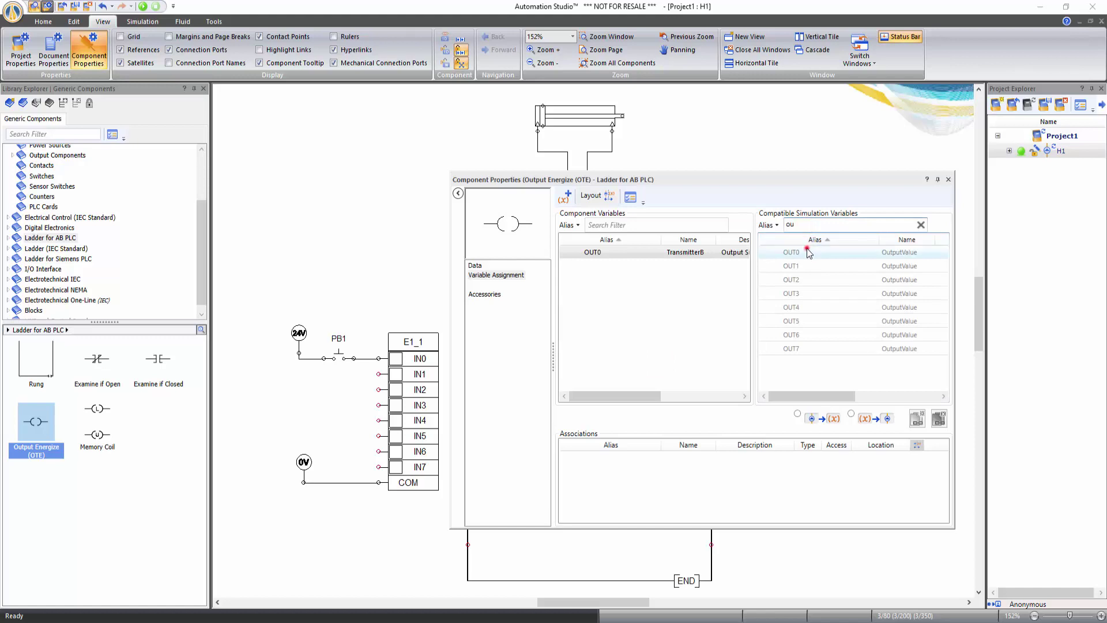
{"action": "double_click", "coordinate": [808, 252]}
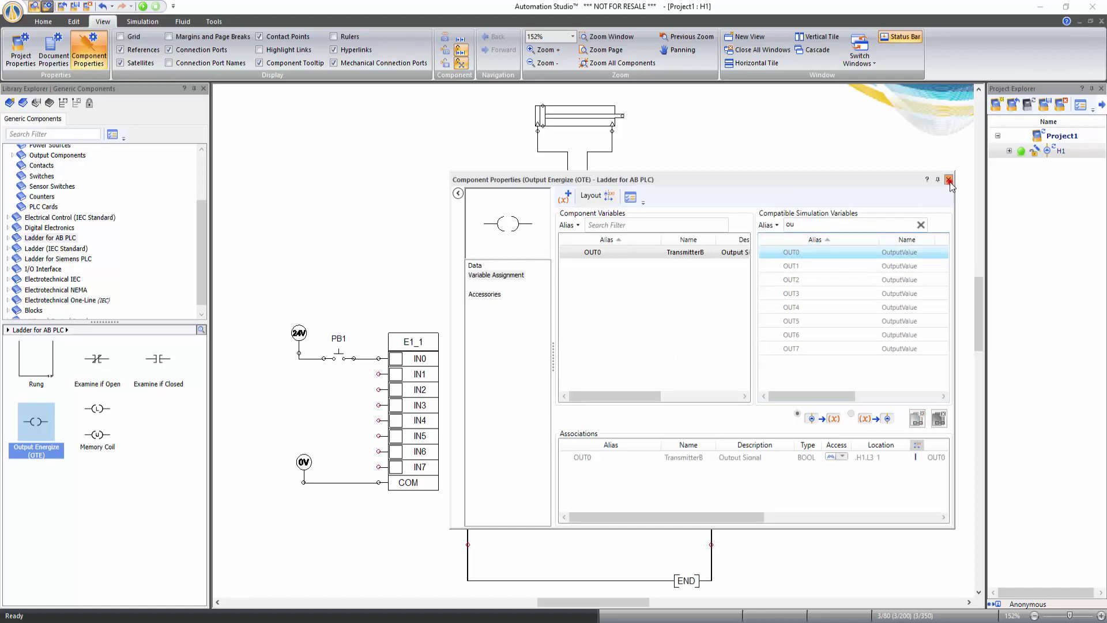
{"action": "left_click", "coordinate": [948, 181]}
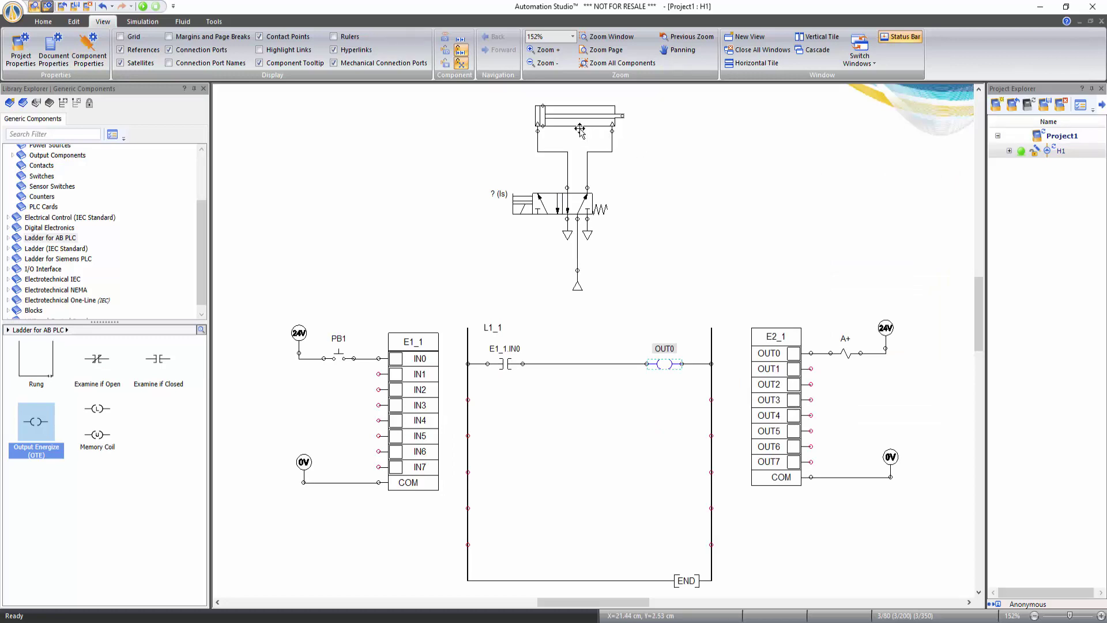
Read the double-acting cylinder's context help, from its operation and features through the modeling, characteristic, external data, thermal and operating condition parameters
{"action": "left_click", "coordinate": [562, 121]}
{"action": "right_click", "coordinate": [561, 122]}
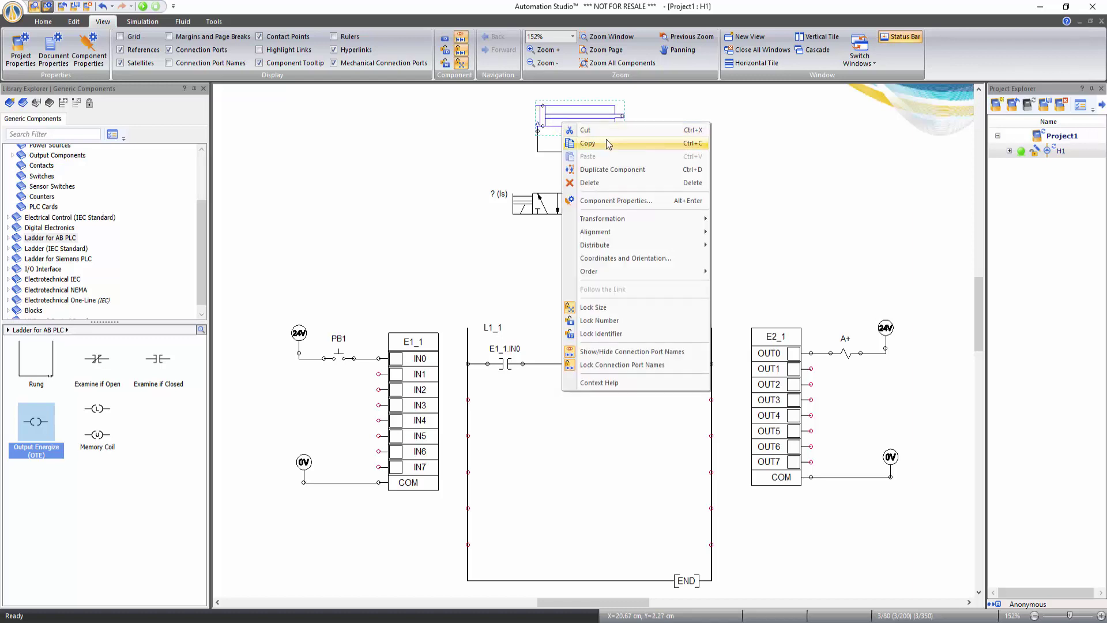
{"action": "left_click", "coordinate": [595, 382]}
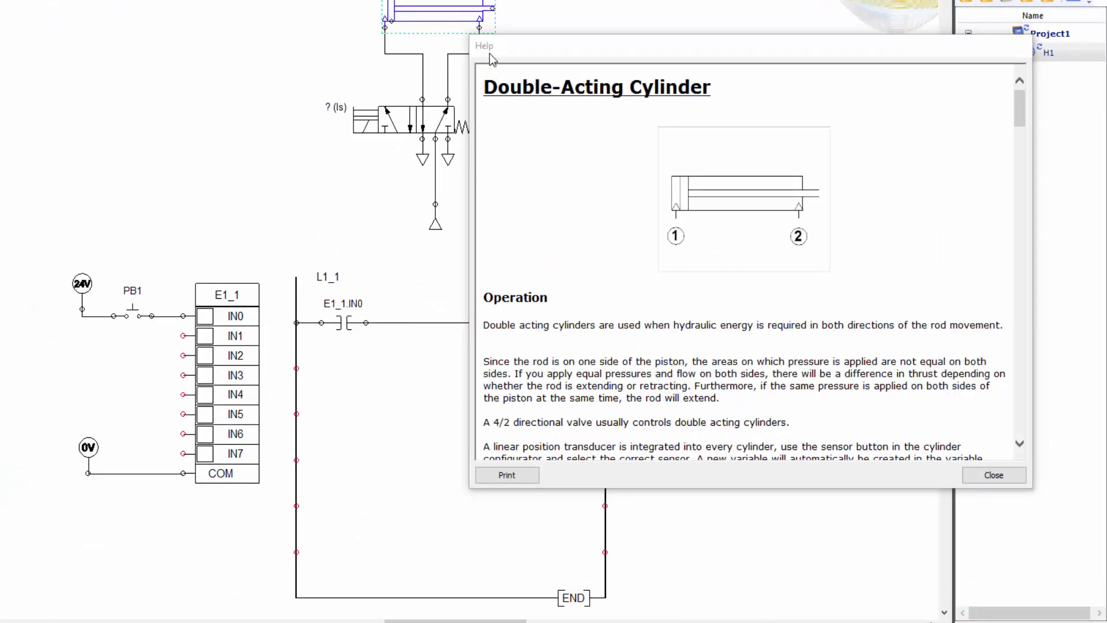
{"action": "left_click", "coordinate": [612, 321]}
{"action": "scroll", "coordinate": [592, 341], "scroll_direction": "down", "scroll_amount": 6}
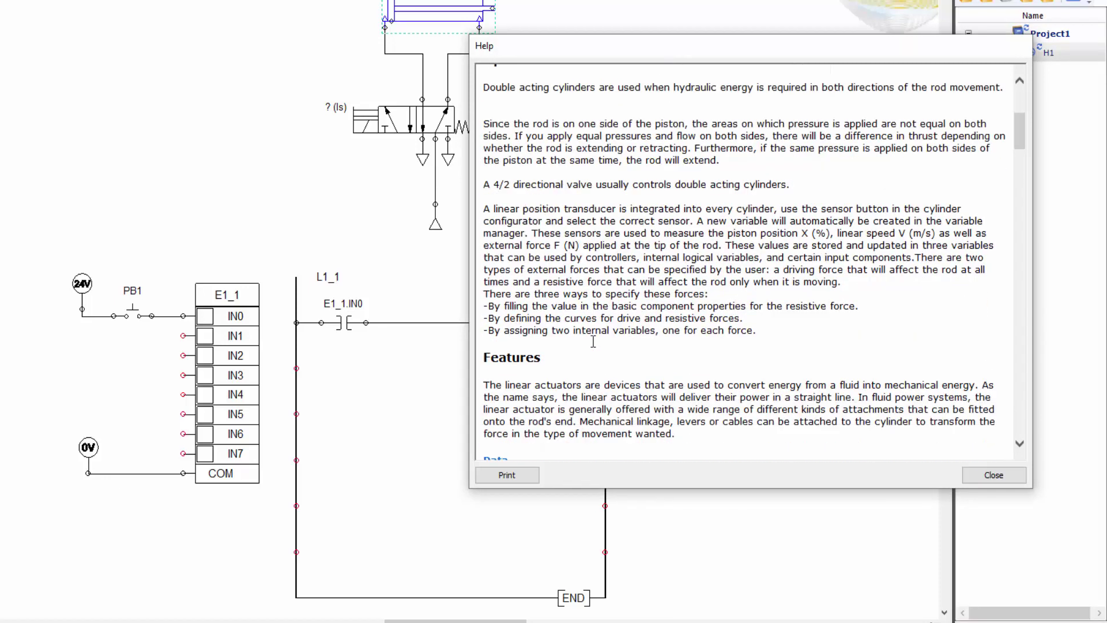
{"action": "scroll", "coordinate": [604, 365], "scroll_direction": "down", "scroll_amount": 2}
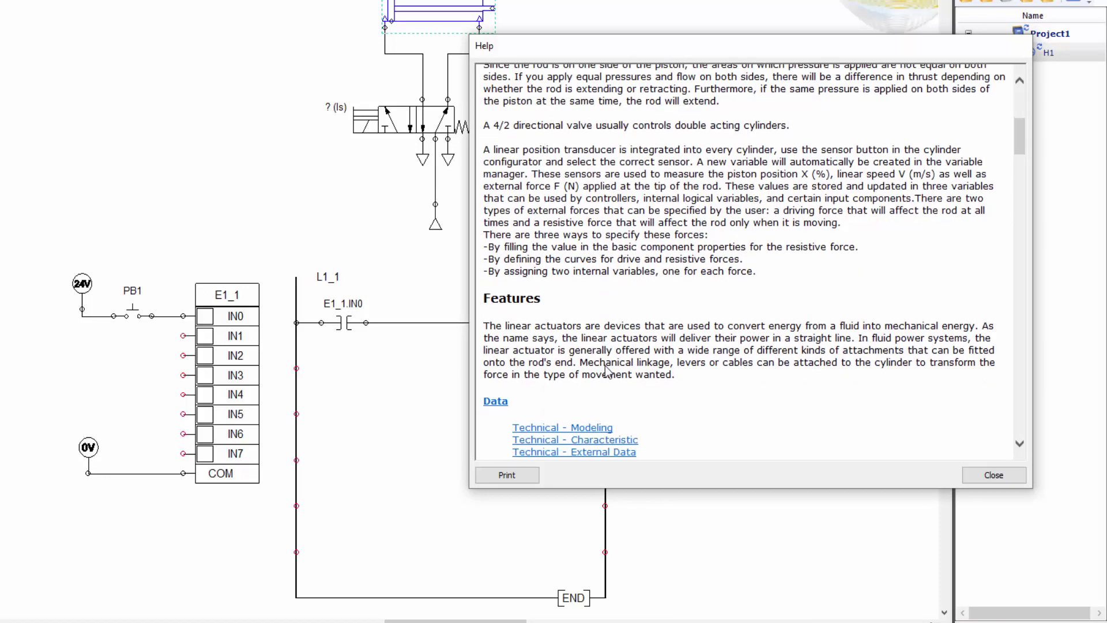
{"action": "scroll", "coordinate": [607, 372], "scroll_direction": "down", "scroll_amount": 3}
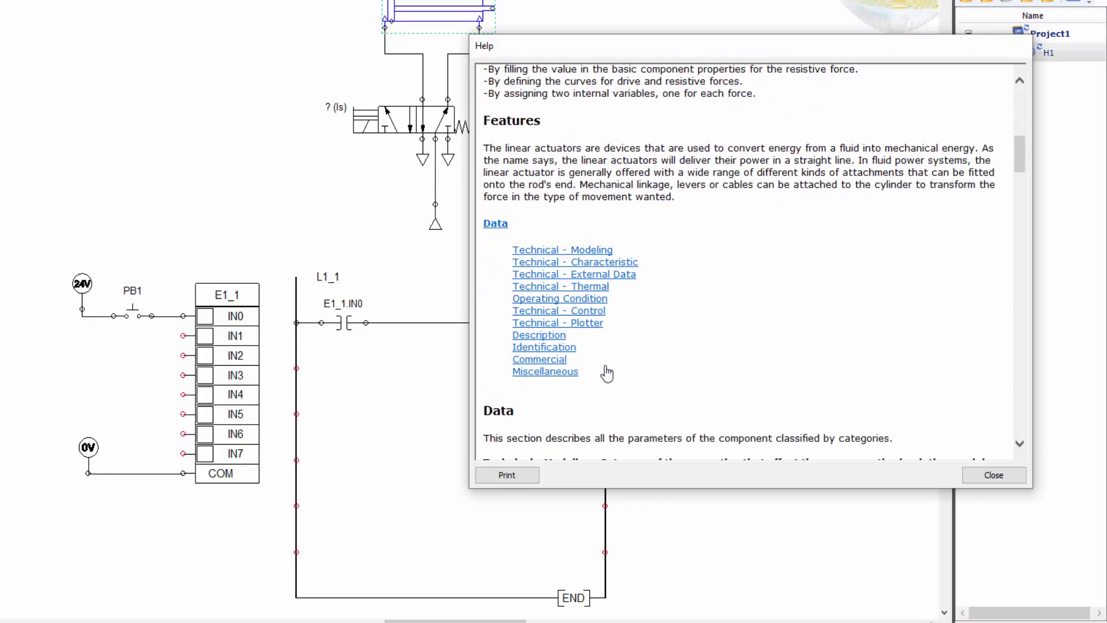
{"action": "scroll", "coordinate": [607, 373], "scroll_direction": "down", "scroll_amount": 1}
{"action": "scroll", "coordinate": [607, 372], "scroll_direction": "down", "scroll_amount": 1}
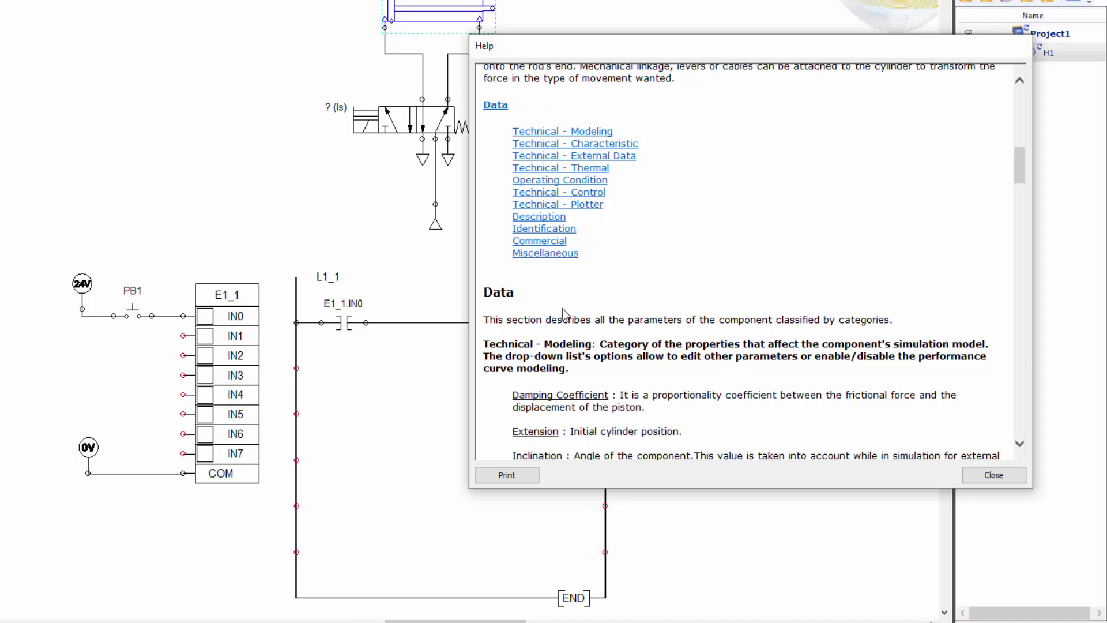
{"action": "scroll", "coordinate": [564, 314], "scroll_direction": "down", "scroll_amount": 2}
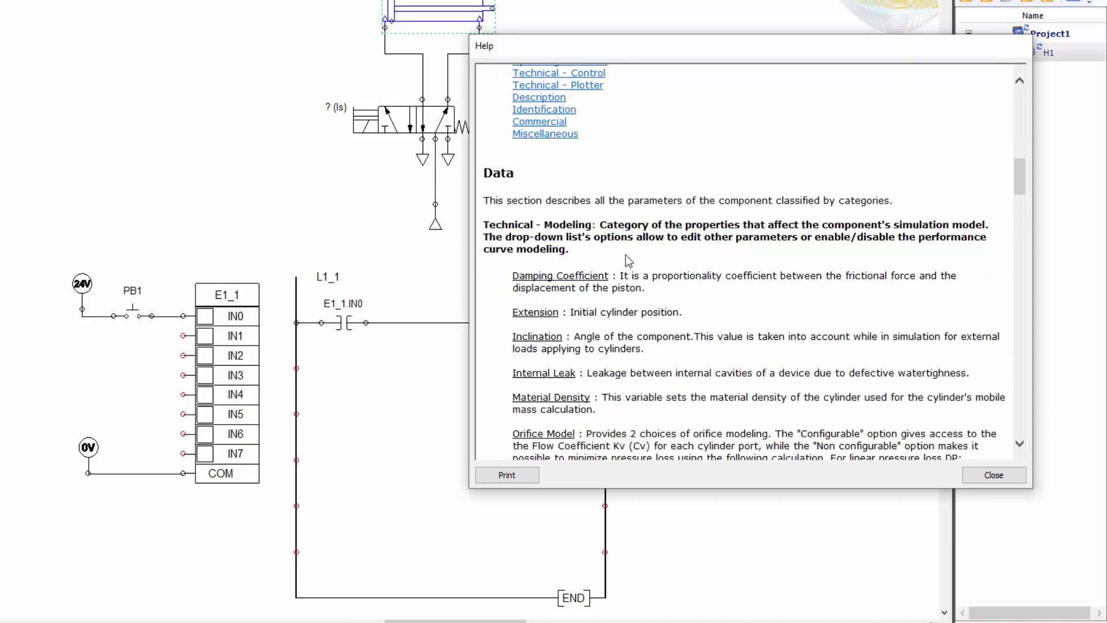
{"action": "scroll", "coordinate": [624, 298], "scroll_direction": "down", "scroll_amount": 3}
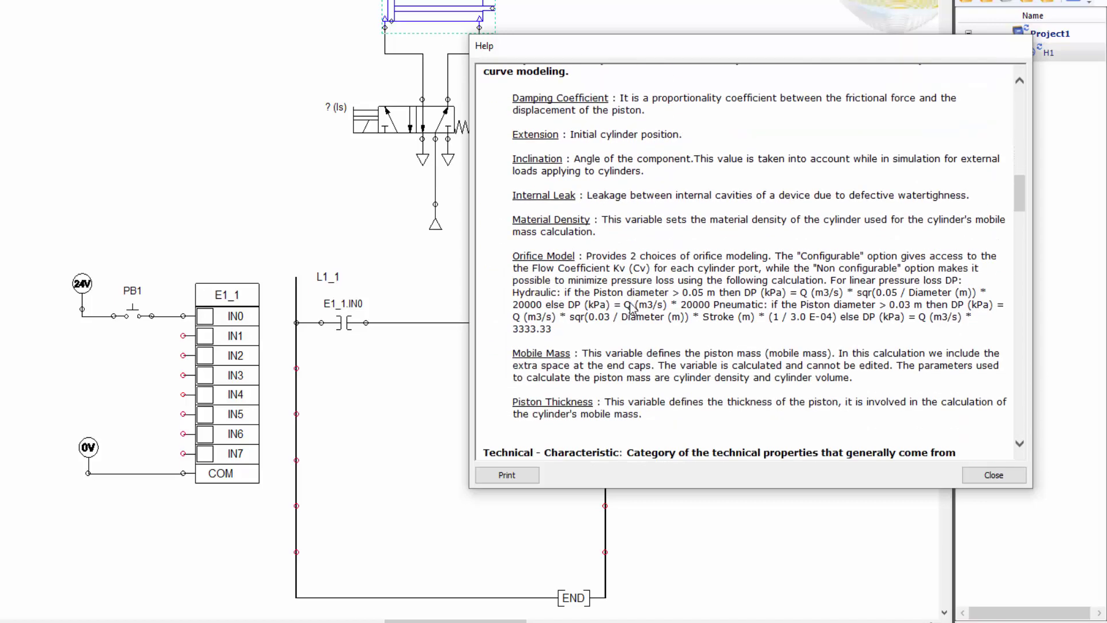
{"action": "scroll", "coordinate": [631, 310], "scroll_direction": "down", "scroll_amount": 3}
{"action": "scroll", "coordinate": [638, 351], "scroll_direction": "down", "scroll_amount": 1}
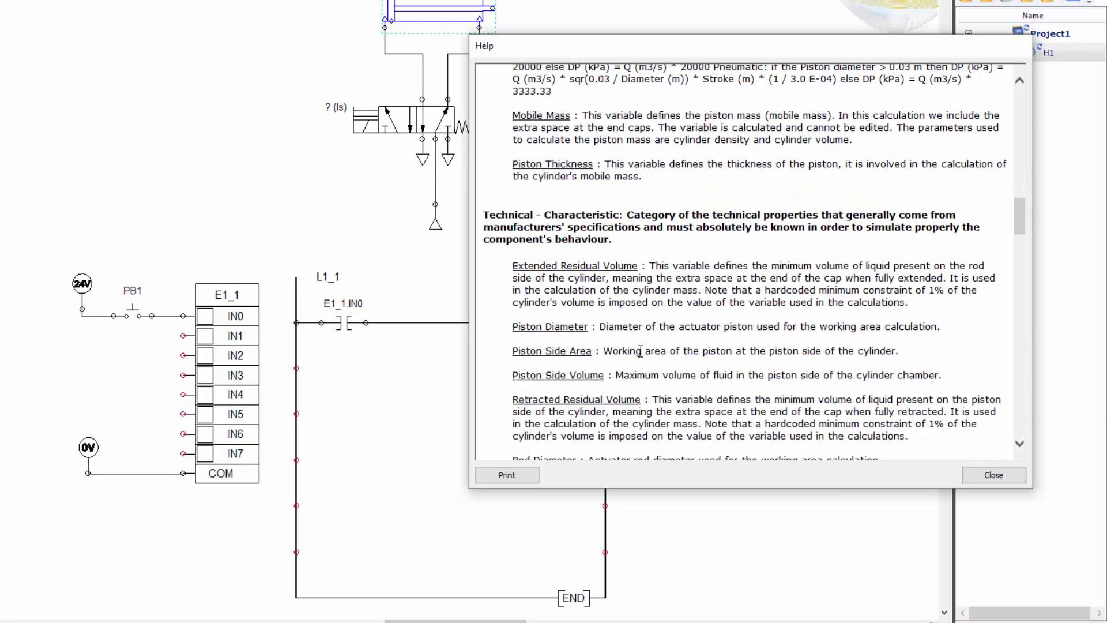
{"action": "scroll", "coordinate": [640, 351], "scroll_direction": "down", "scroll_amount": 4}
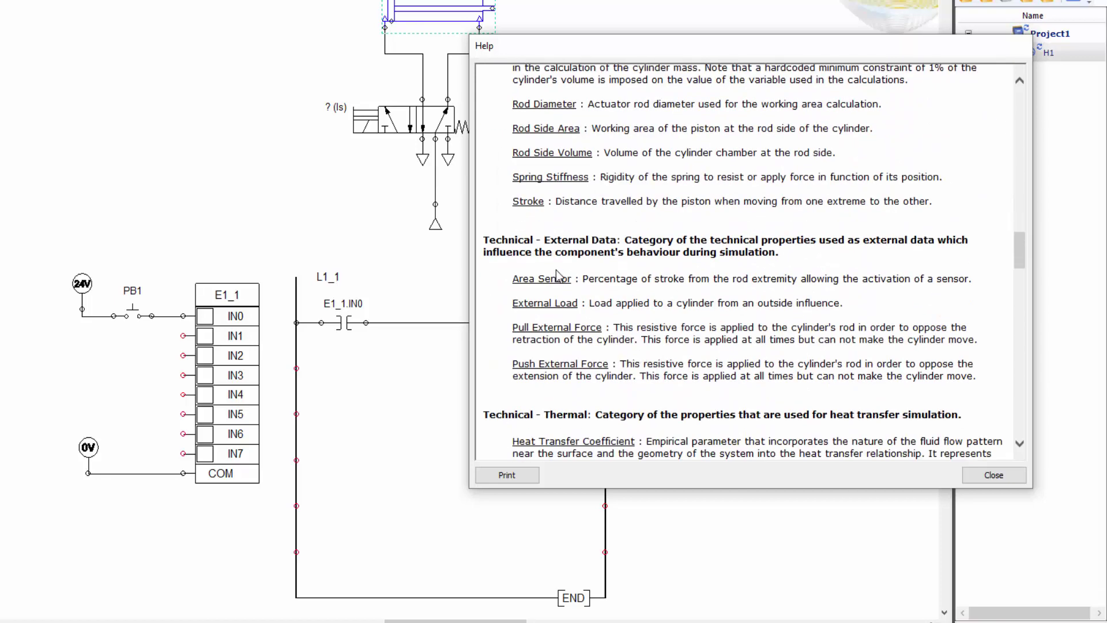
{"action": "scroll", "coordinate": [640, 321], "scroll_direction": "down", "scroll_amount": 2}
{"action": "scroll", "coordinate": [641, 320], "scroll_direction": "down", "scroll_amount": 8}
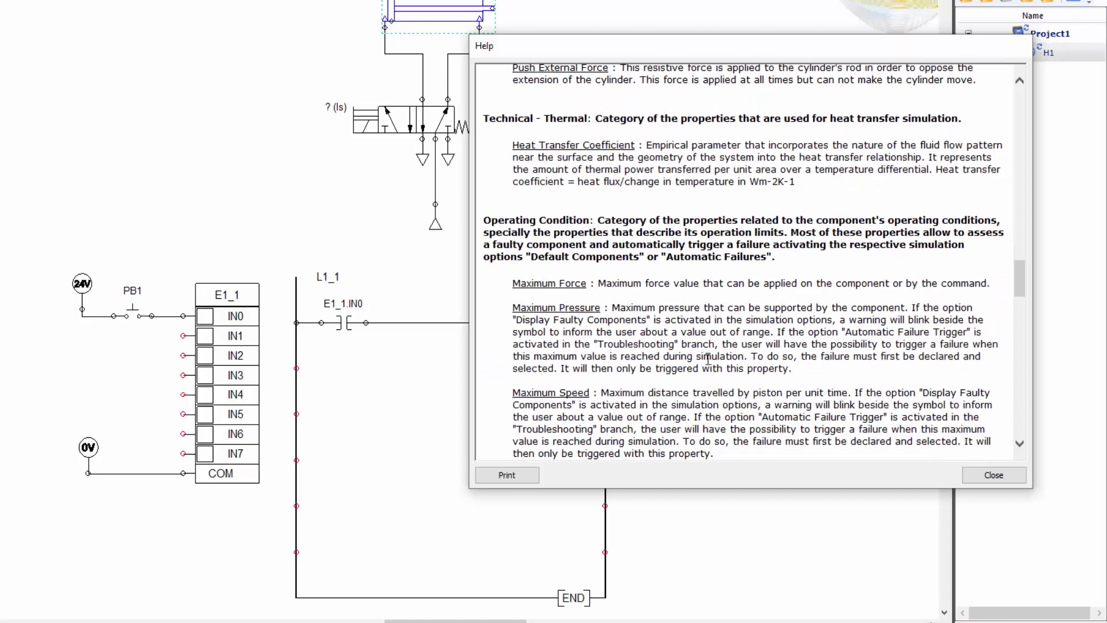
{"action": "scroll", "coordinate": [706, 358], "scroll_direction": "down", "scroll_amount": 4}
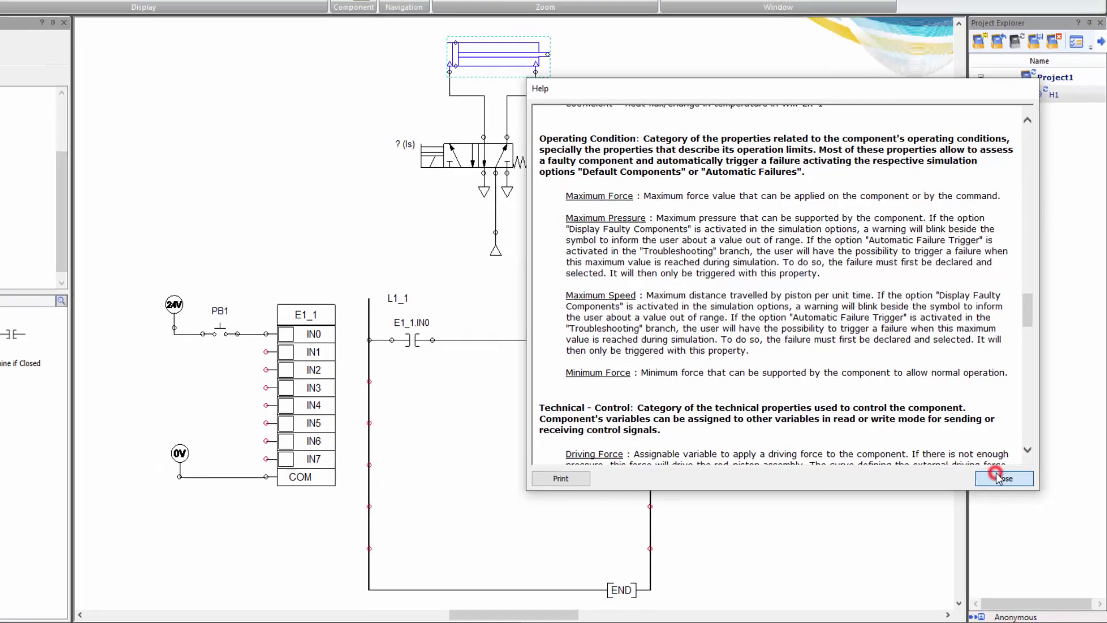
{"action": "left_click", "coordinate": [987, 474]}
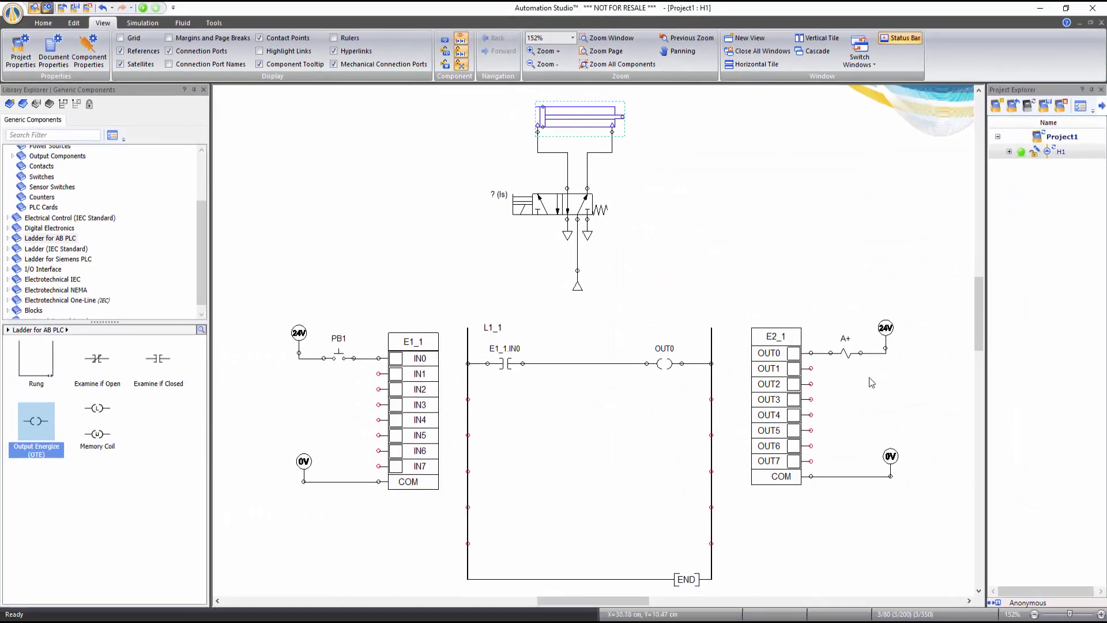
Reselect the double-acting cylinder, bring up its help page once more and close it
{"action": "left_click", "coordinate": [676, 243]}
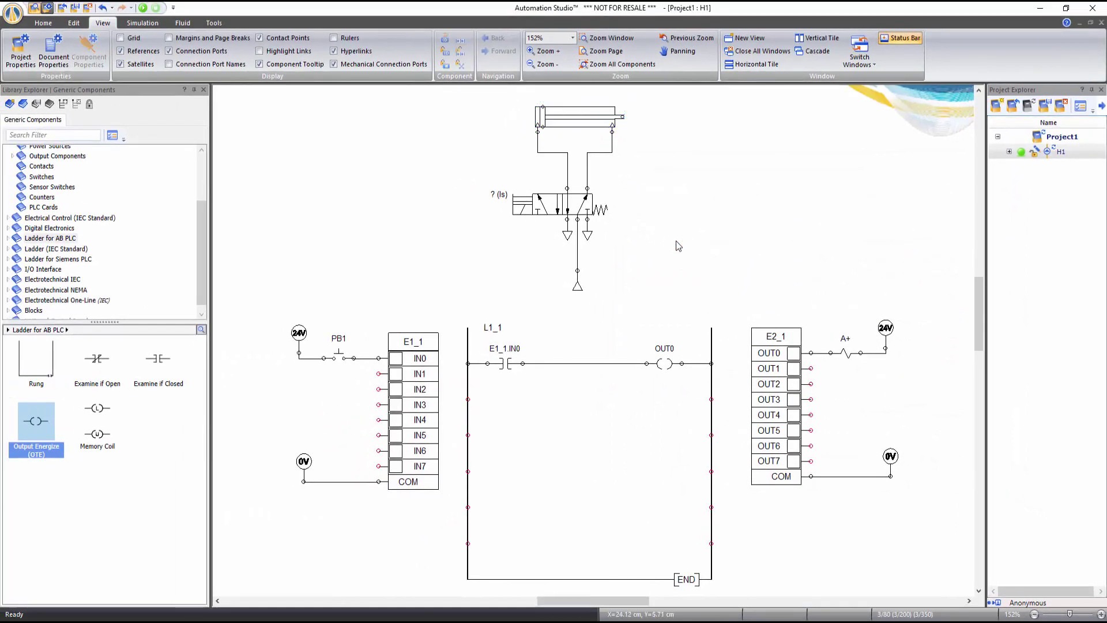
{"action": "left_click", "coordinate": [560, 120]}
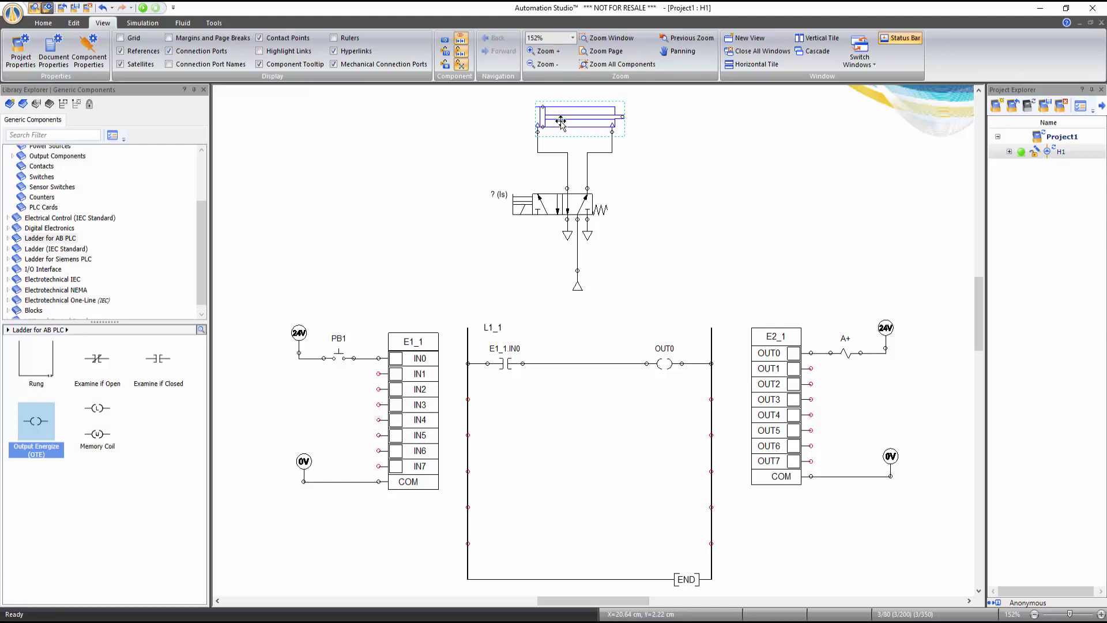
{"action": "key", "text": "F1"}
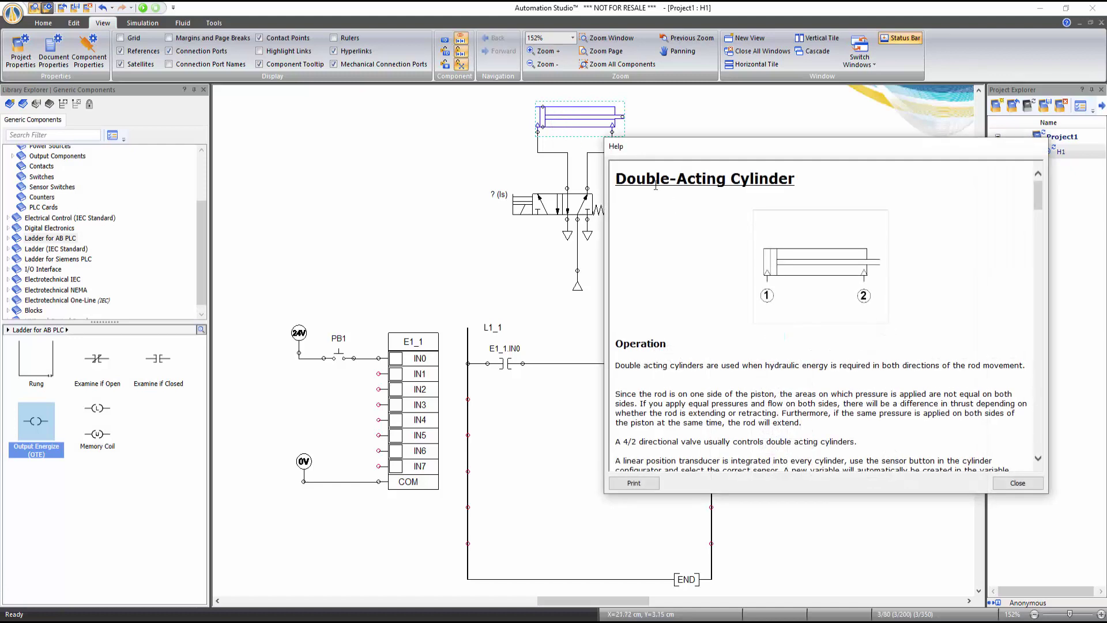
{"action": "left_click", "coordinate": [1011, 489]}
{"action": "left_click", "coordinate": [725, 290]}
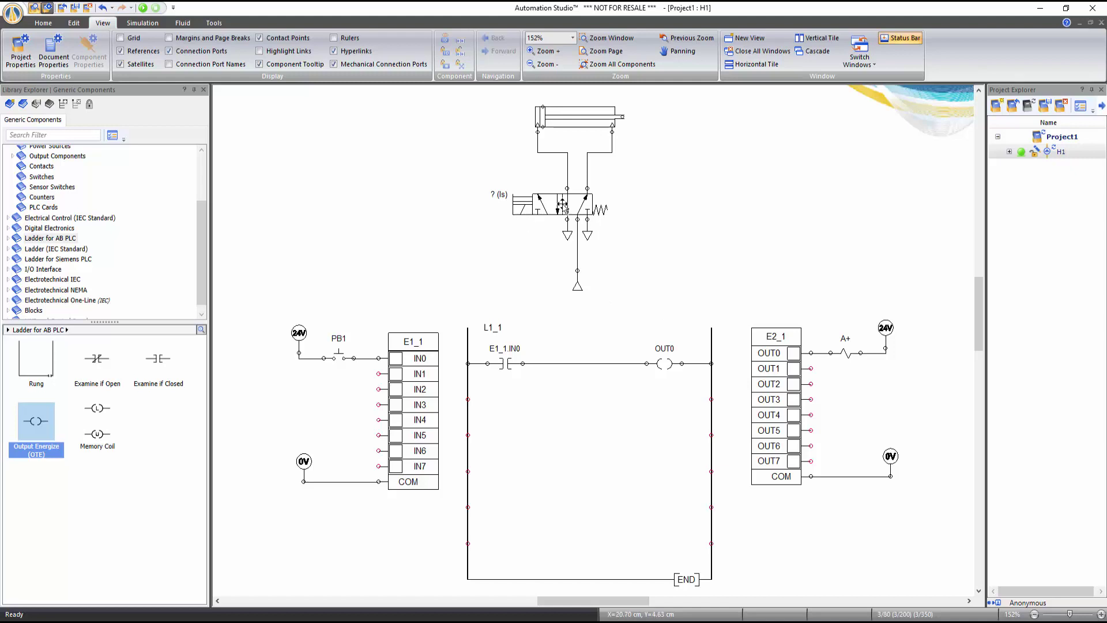
Link the SOL1 solenoid of the 5/2-way valve to the output coil's A+ variable, filtering the compatible simulation variables by A+
{"action": "double_click", "coordinate": [562, 206]}
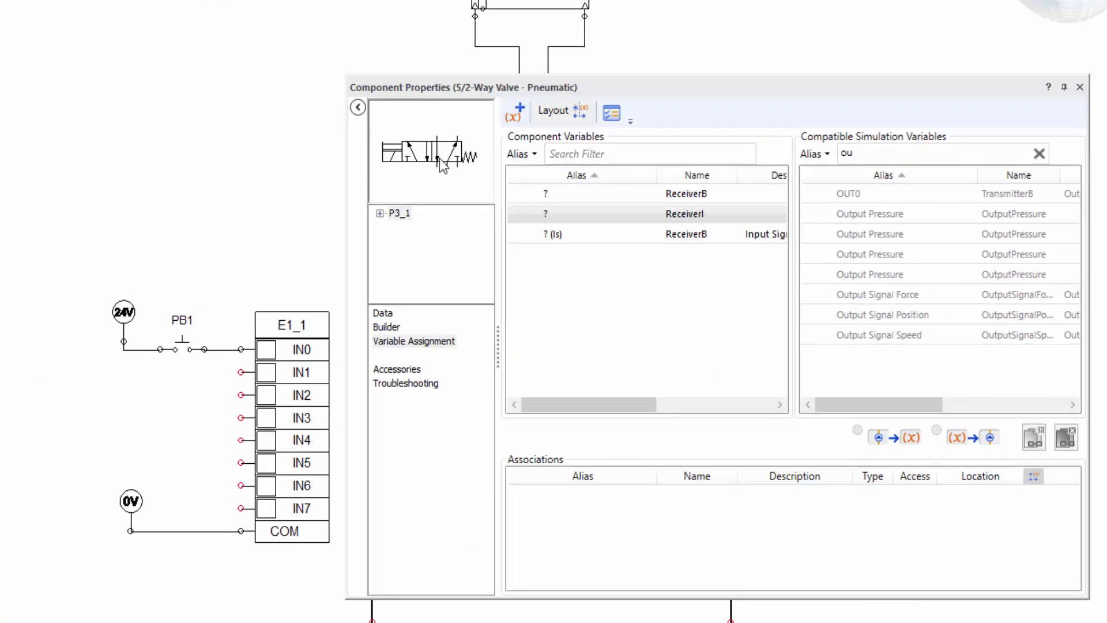
{"action": "left_click", "coordinate": [412, 341]}
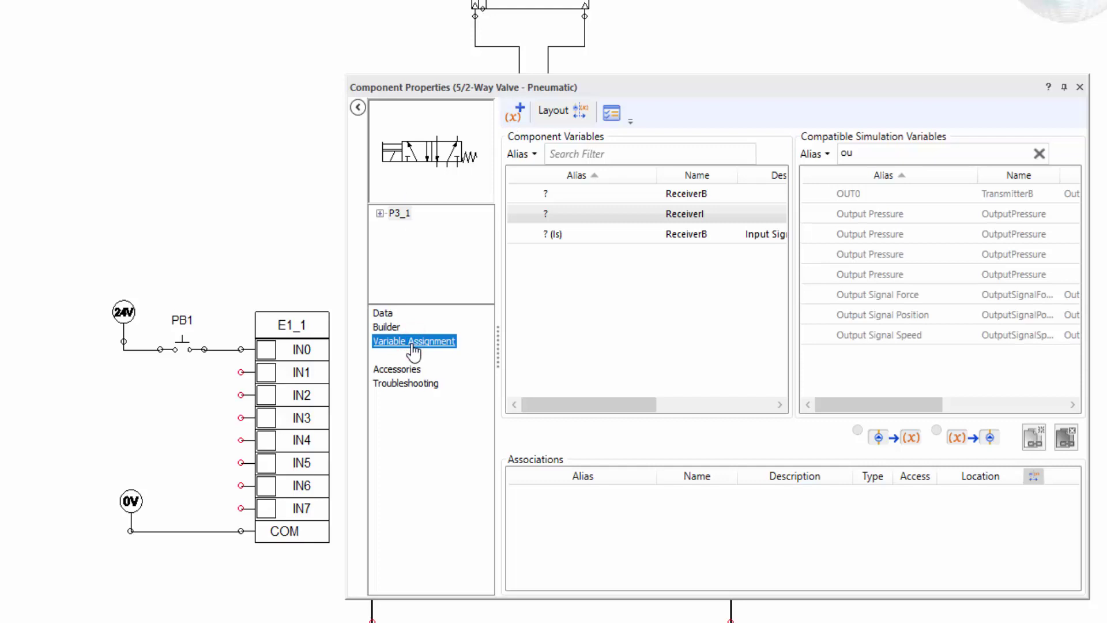
{"action": "left_click", "coordinate": [393, 155]}
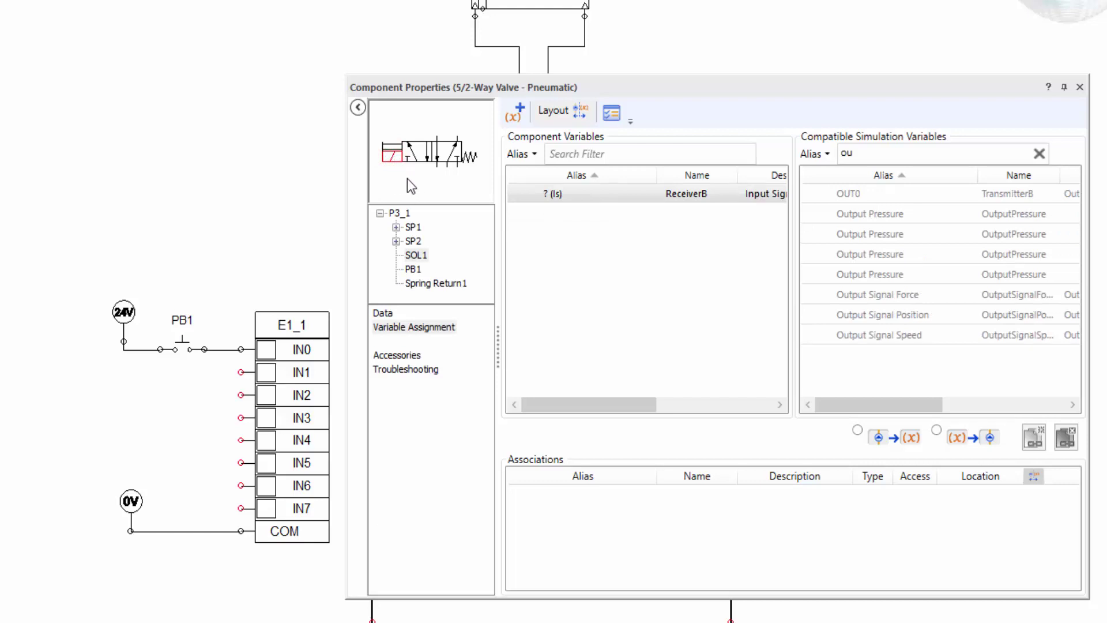
{"action": "left_click_drag", "start_coordinate": [710, 91], "coordinate": [527, 99]}
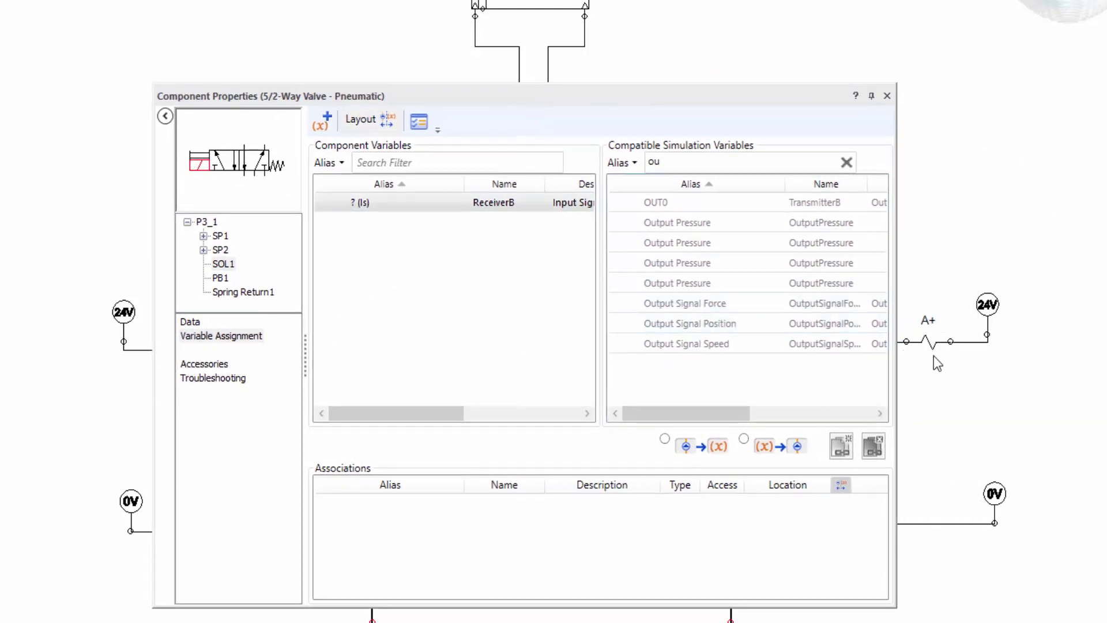
{"action": "left_click_drag", "start_coordinate": [672, 161], "coordinate": [642, 161]}
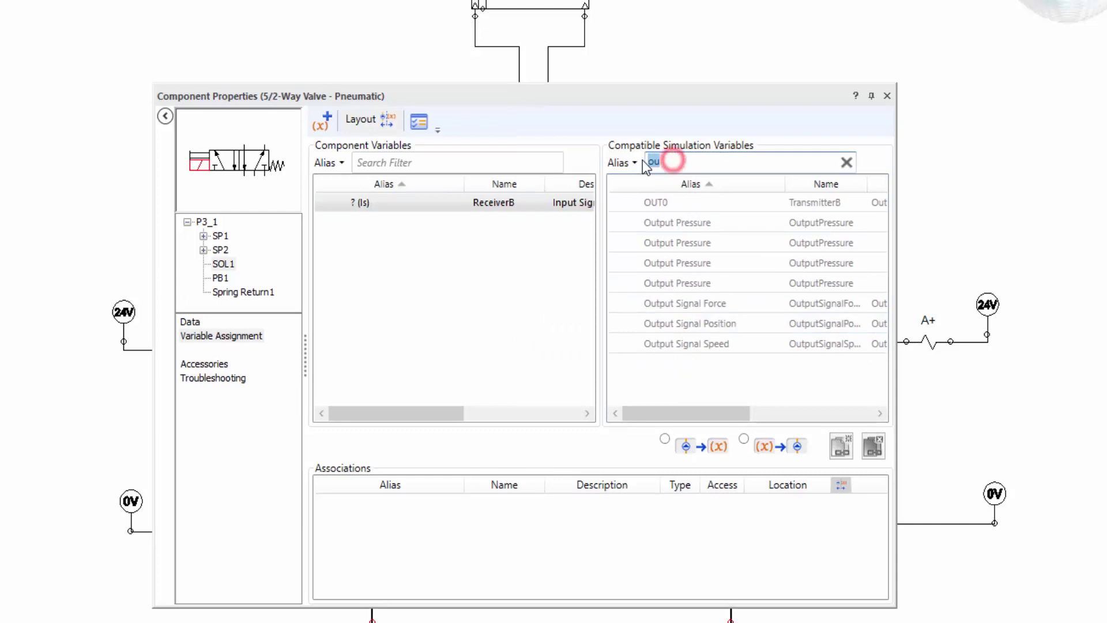
{"action": "type", "text": "A"}
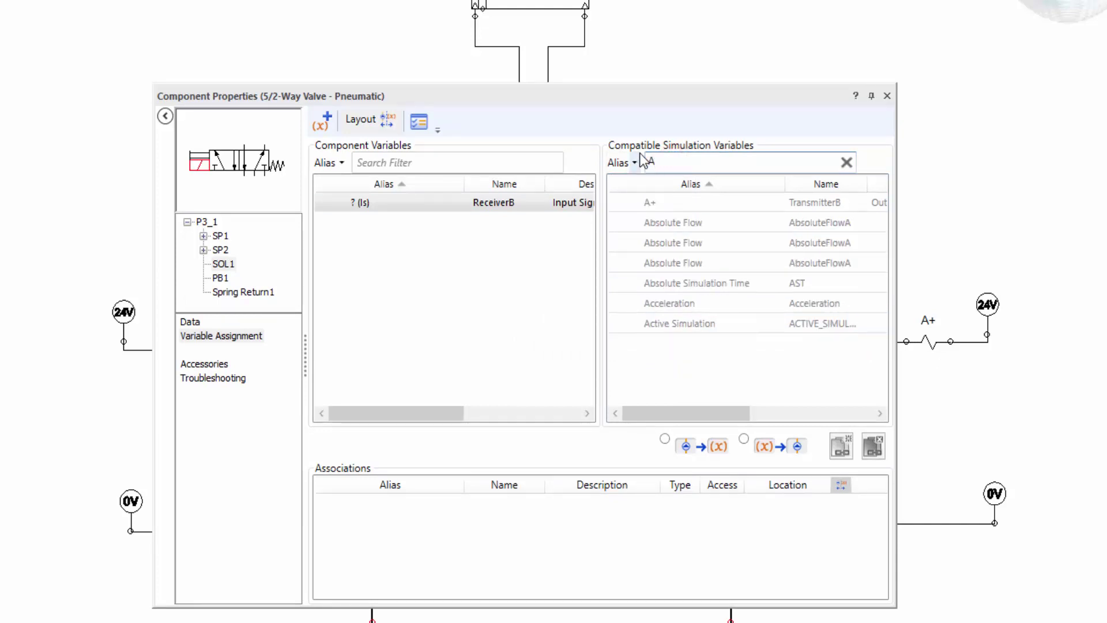
{"action": "type", "text": "+"}
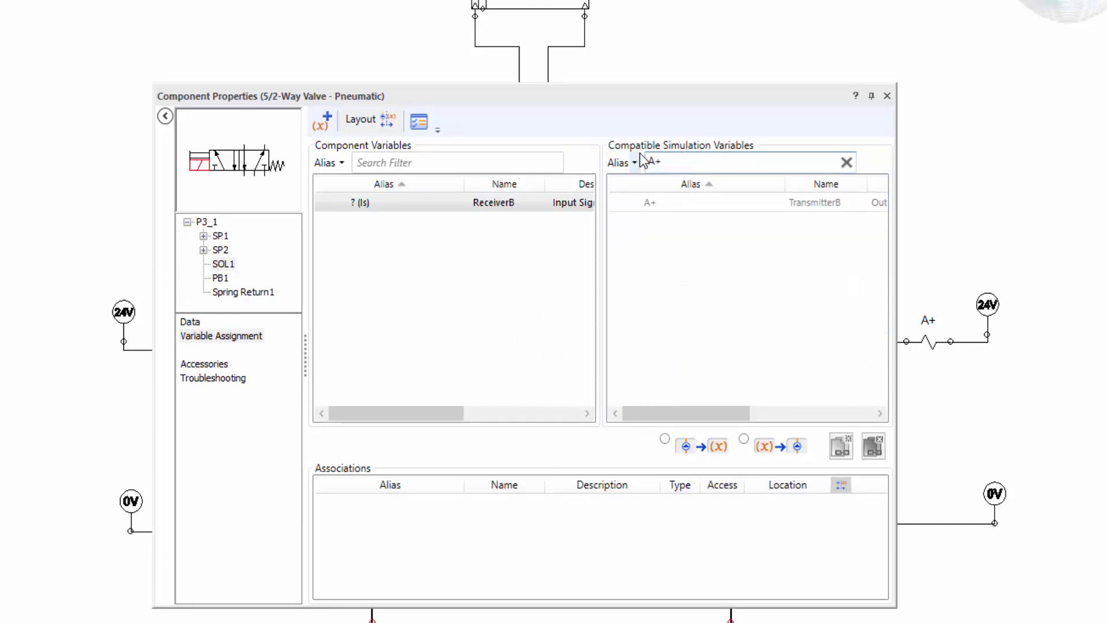
{"action": "double_click", "coordinate": [660, 208]}
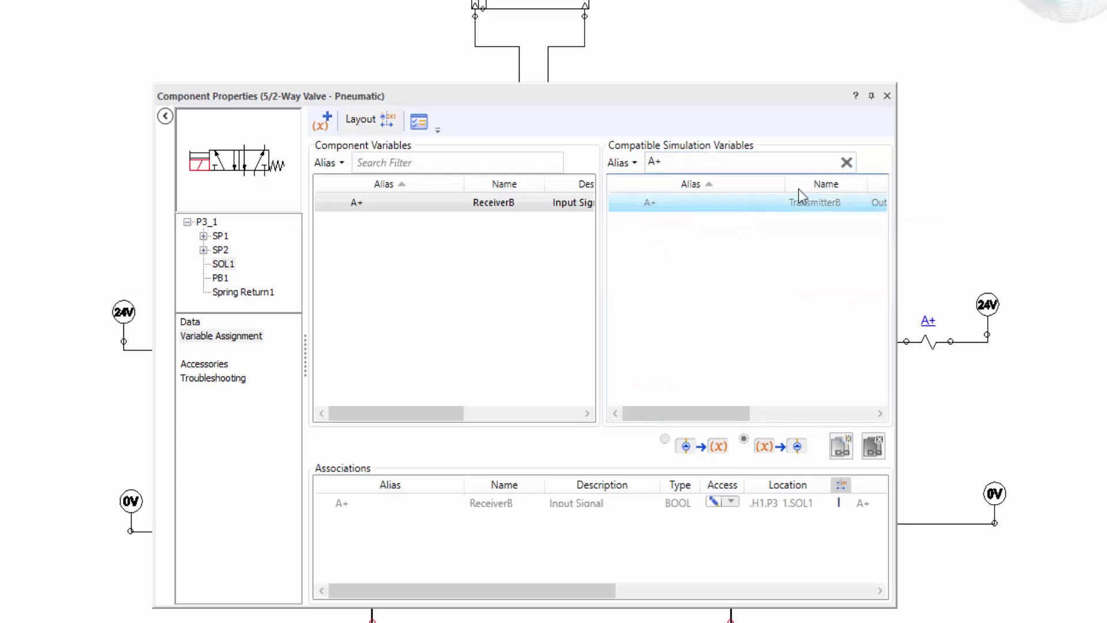
{"action": "left_click", "coordinate": [887, 95]}
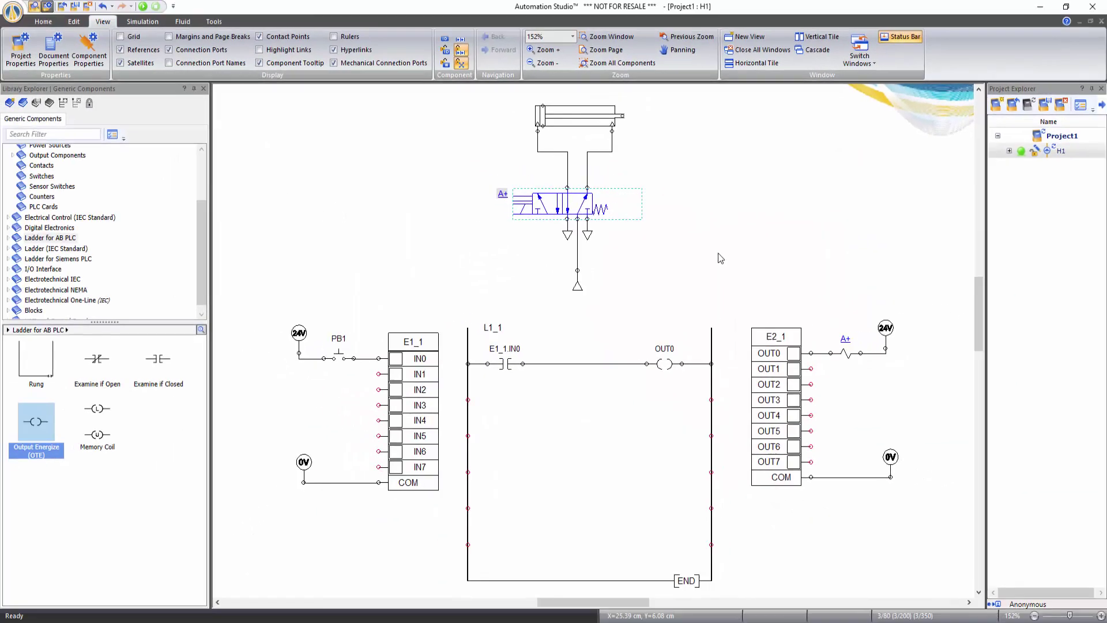
{"action": "left_click", "coordinate": [718, 255]}
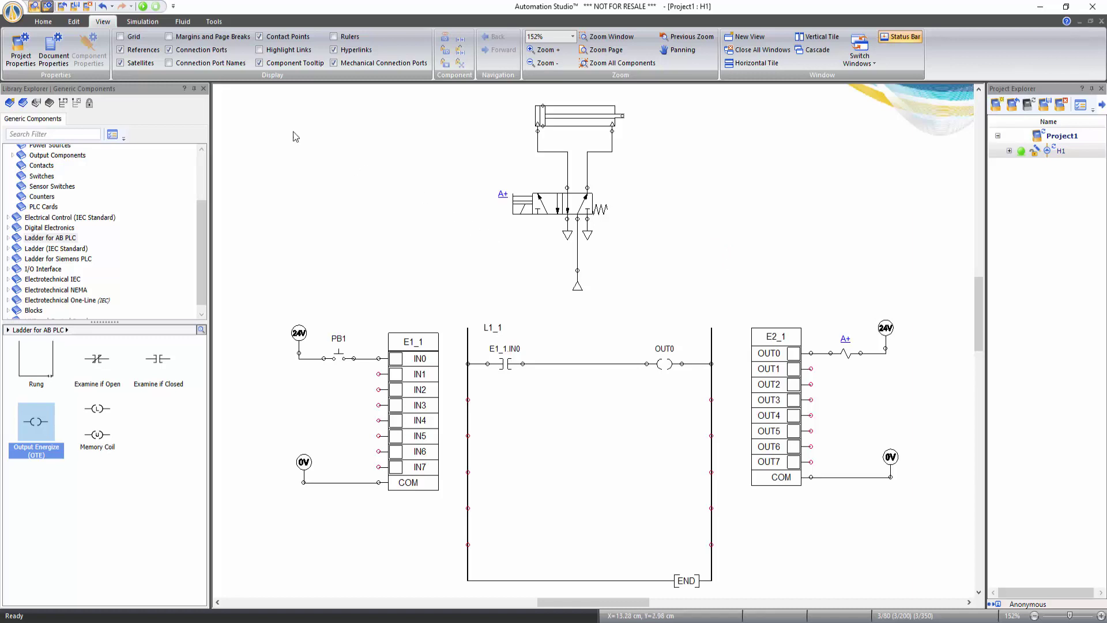
Start a normal simulation of the circuit and actuate pushbutton PB1 several times to test the cylinder's response
{"action": "left_click", "coordinate": [139, 23]}
{"action": "left_click", "coordinate": [21, 47]}
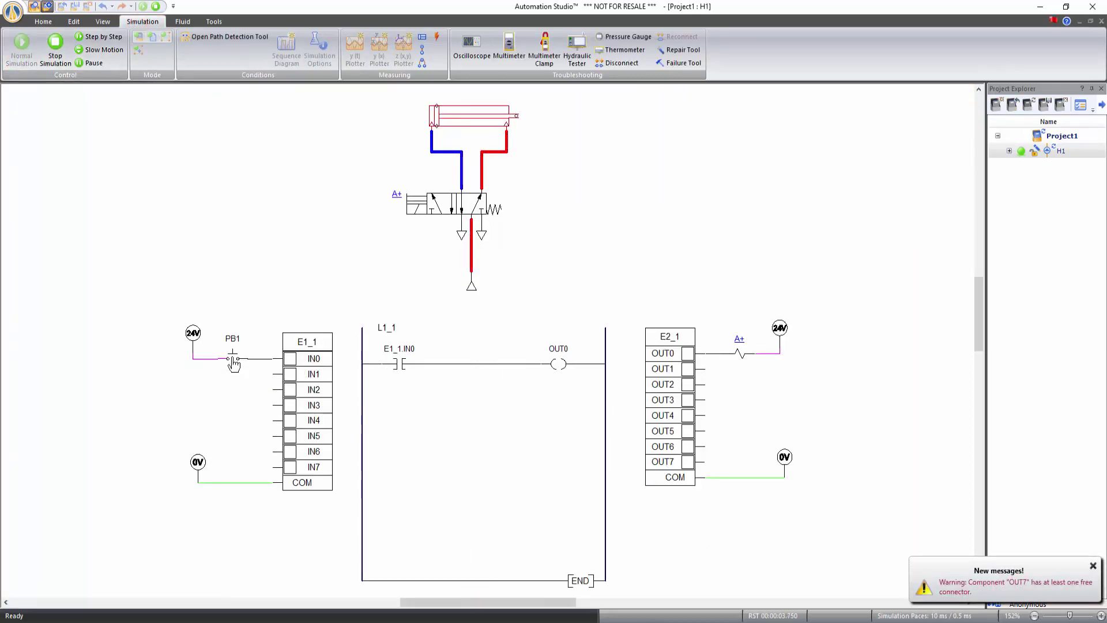
{"action": "left_click", "coordinate": [233, 359]}
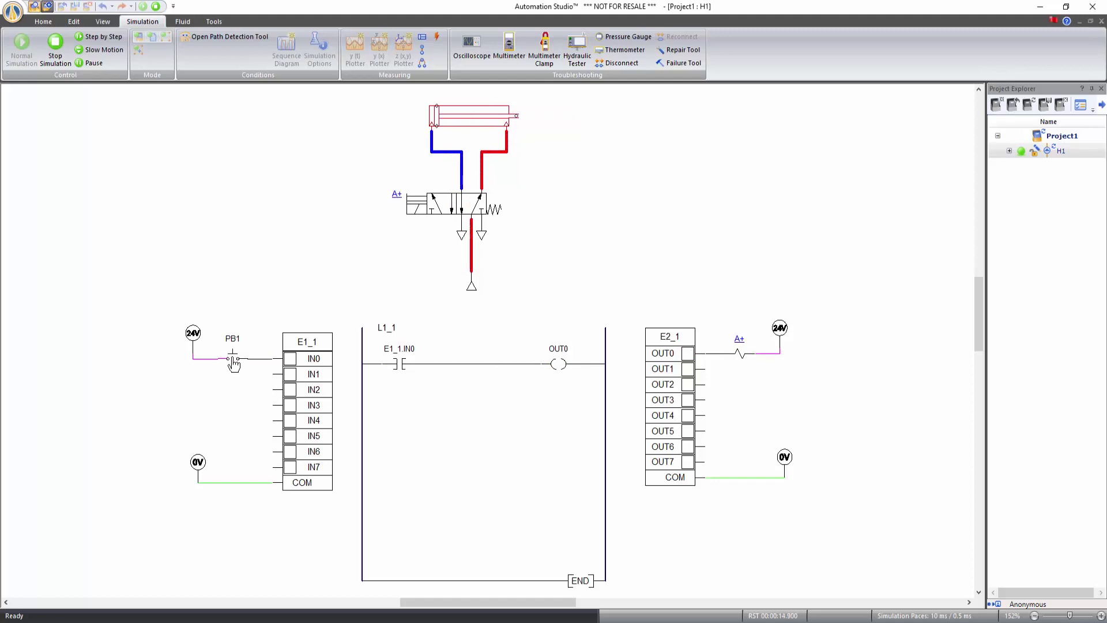
{"action": "left_click", "coordinate": [233, 360]}
{"action": "left_click", "coordinate": [233, 361]}
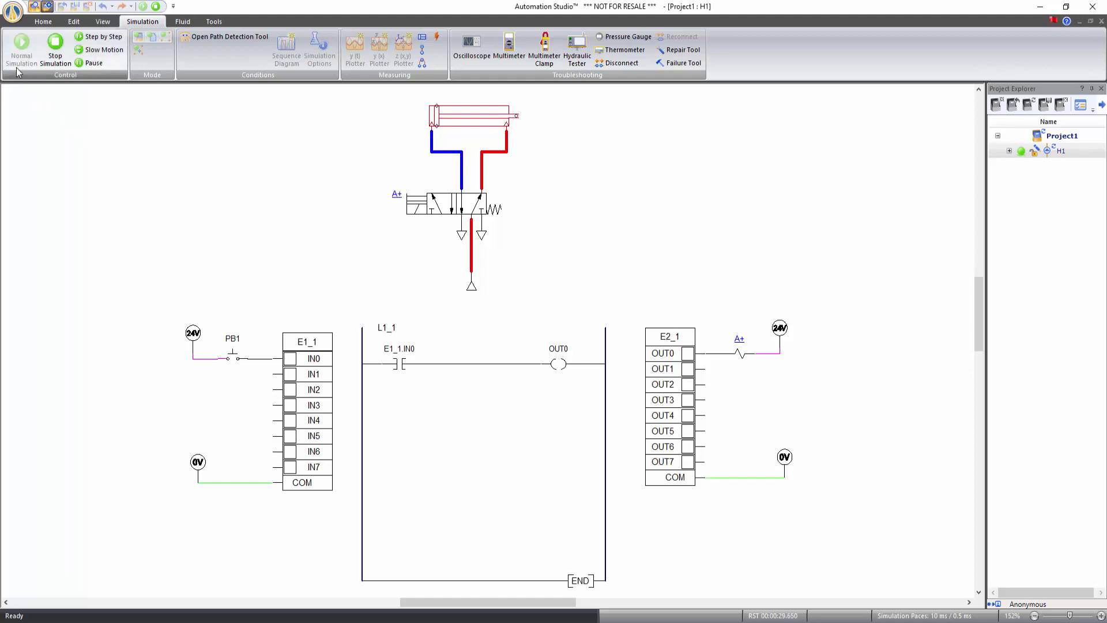
Stop the simulation, then move the OUT0 coil off the first rung and place two Examine if Closed contacts below the E1_1.IN0 contact
{"action": "left_click", "coordinate": [55, 49]}
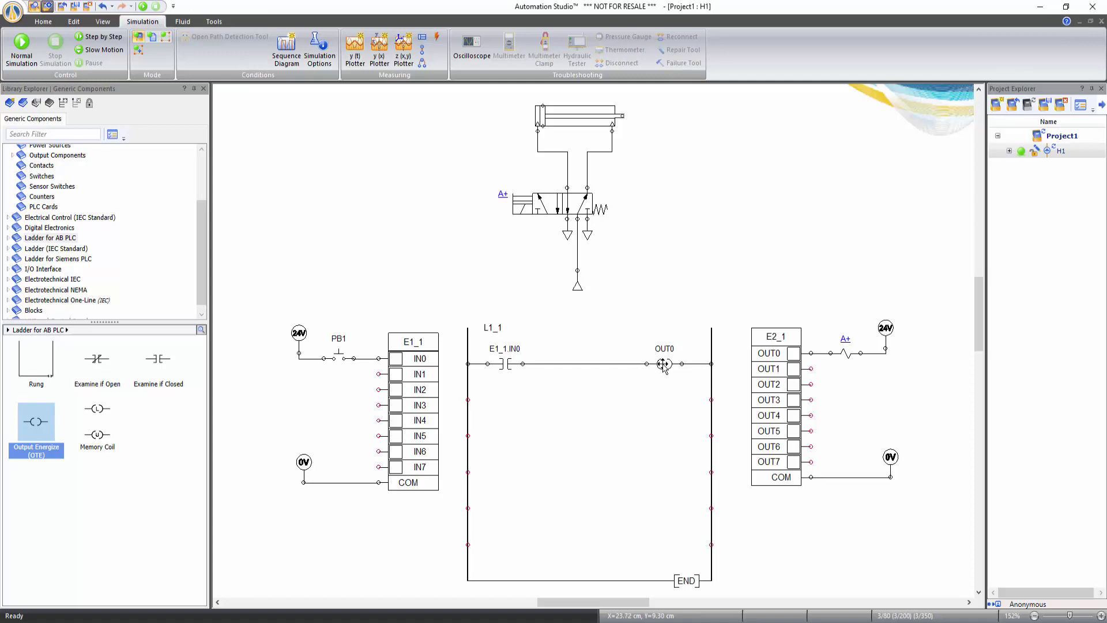
{"action": "left_click_drag", "start_coordinate": [663, 365], "coordinate": [671, 441]}
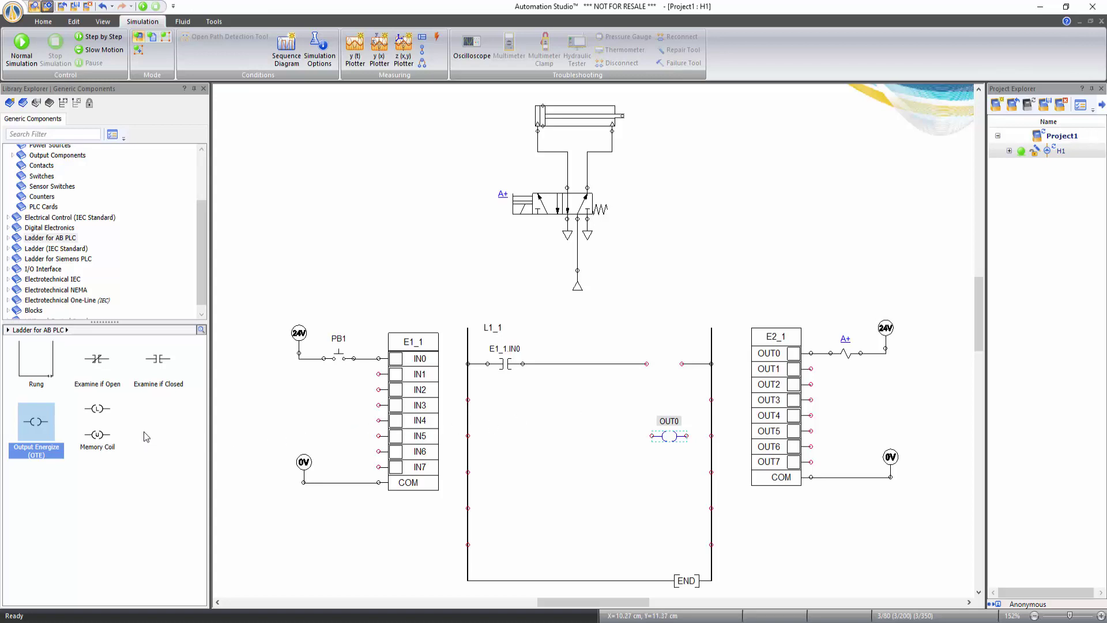
{"action": "left_click_drag", "start_coordinate": [156, 359], "coordinate": [503, 399]}
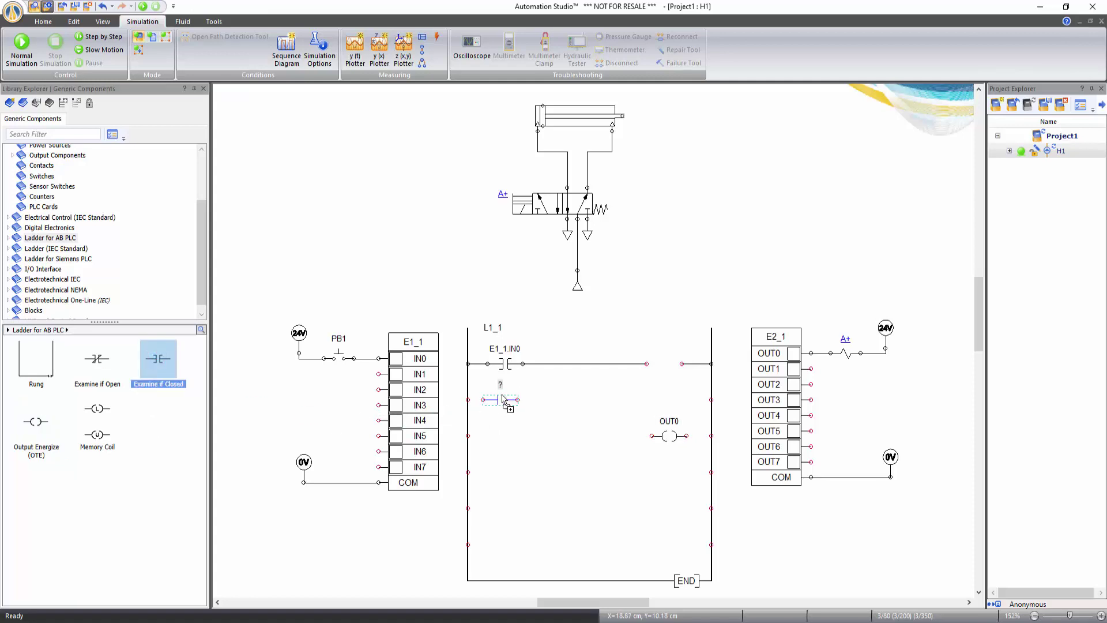
{"action": "left_click_drag", "start_coordinate": [152, 358], "coordinate": [505, 436]}
Insert an Output Energize coil at the end of the first rung and give it the alias B3:0
{"action": "left_click", "coordinate": [31, 427]}
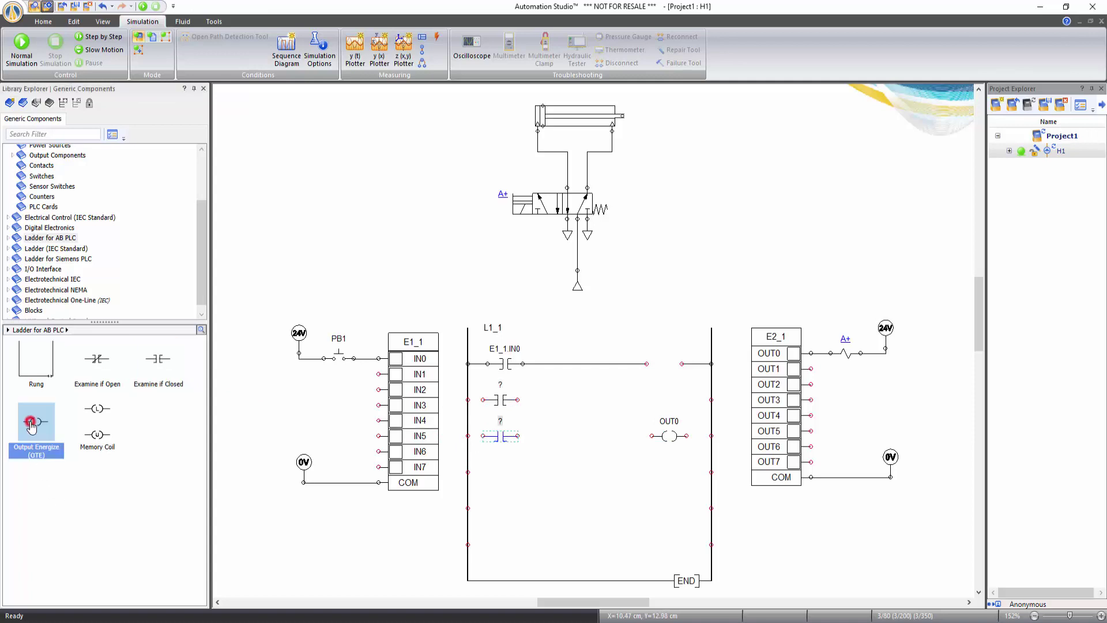
{"action": "left_click_drag", "start_coordinate": [31, 427], "coordinate": [663, 365]}
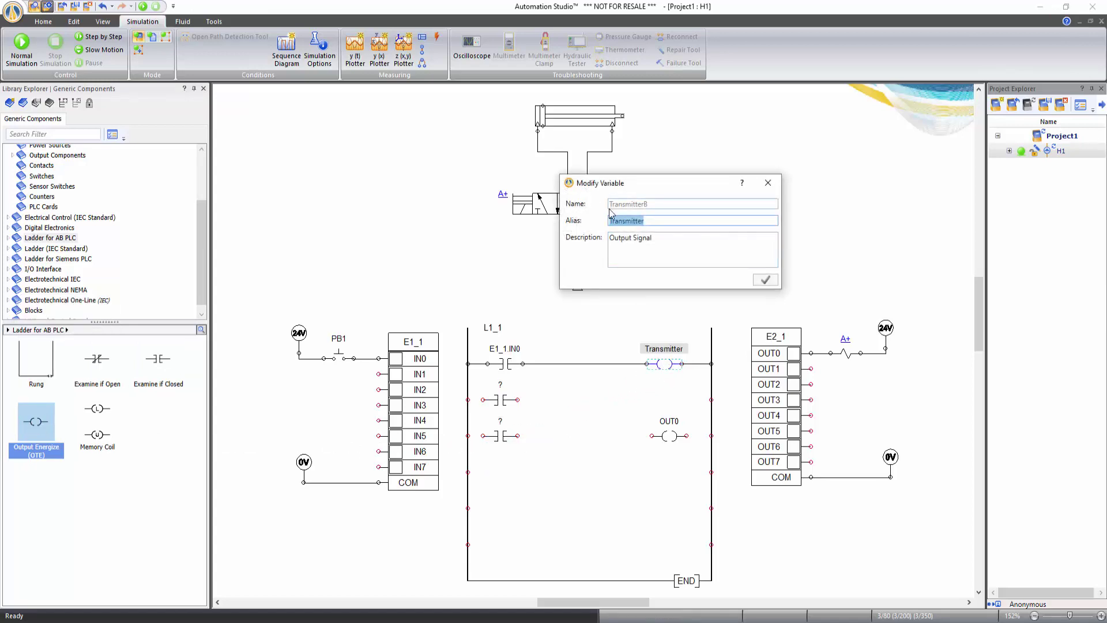
{"action": "type", "text": "B3:0"}
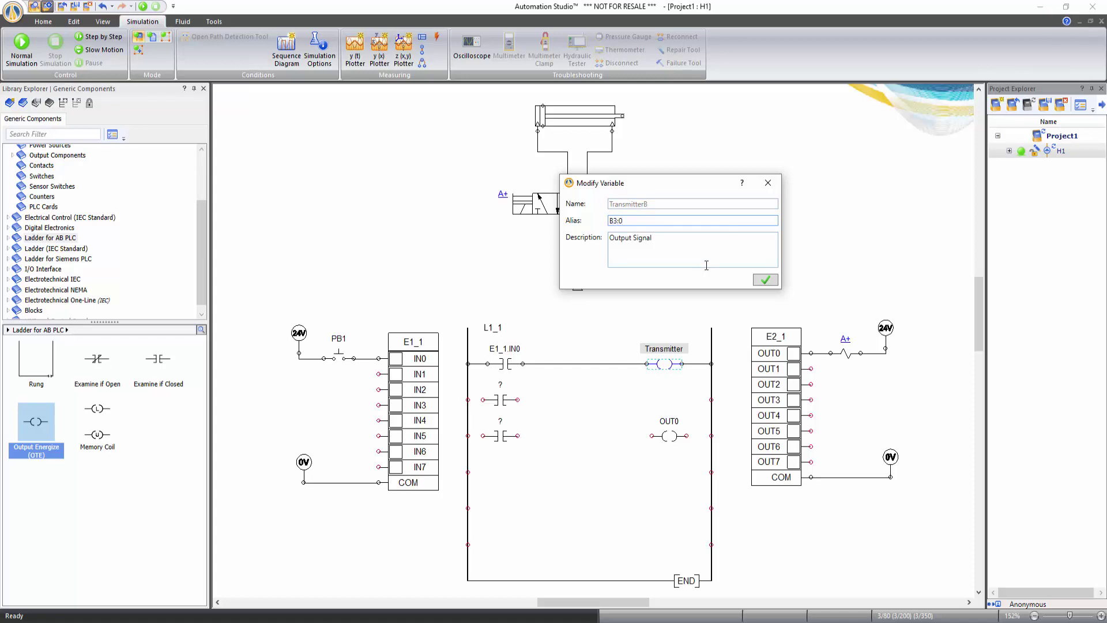
{"action": "left_click", "coordinate": [765, 281]}
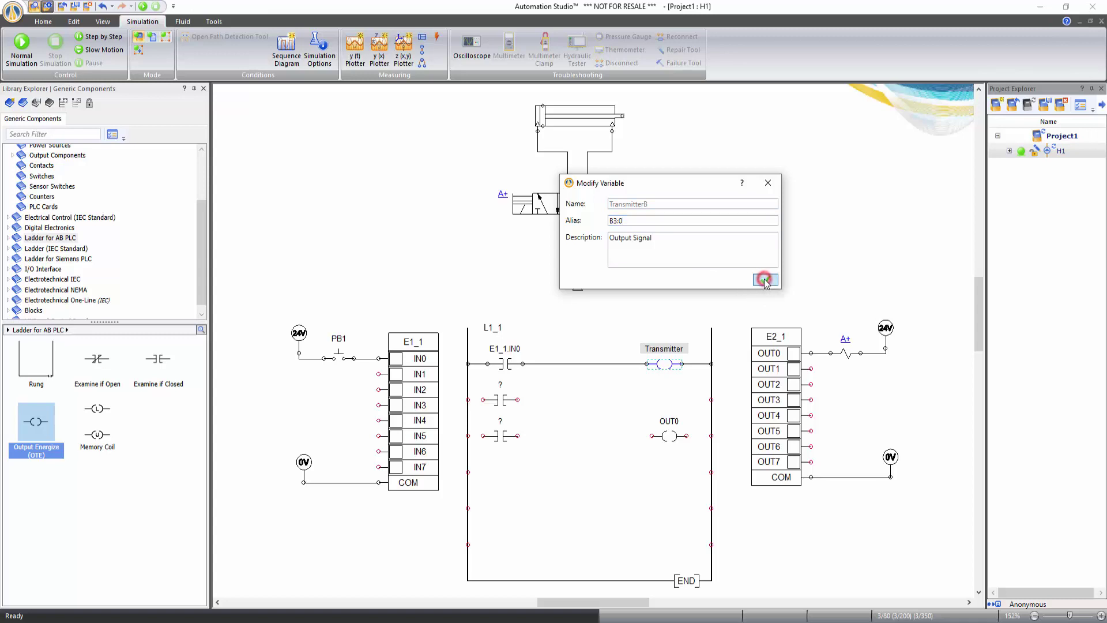
{"action": "left_click", "coordinate": [624, 401]}
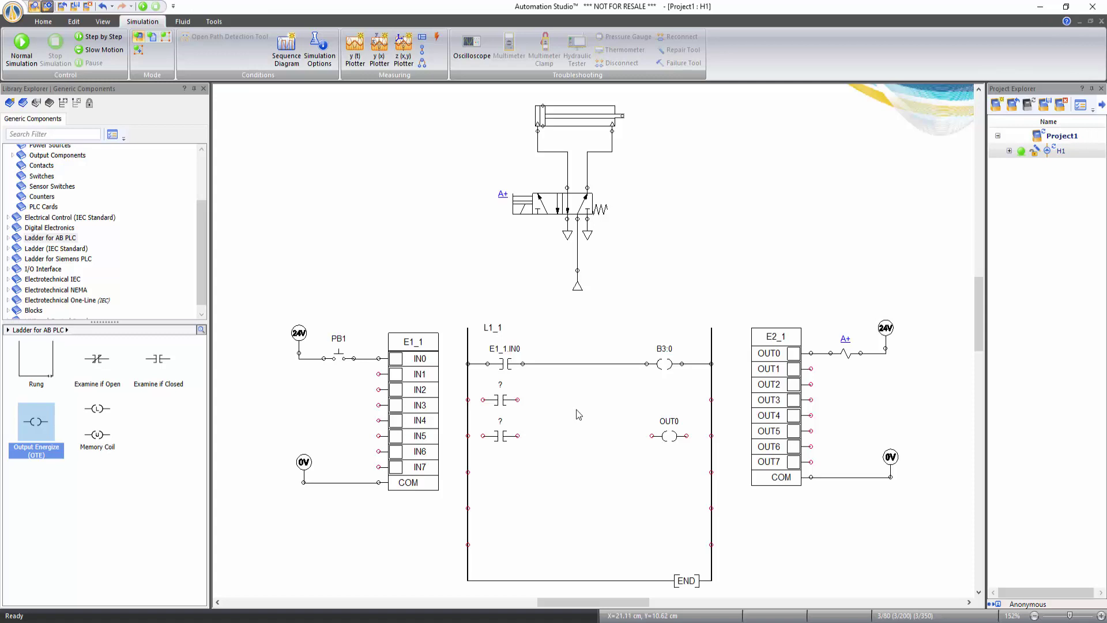
Wire the upper new contact in parallel with E1_1.IN0 and the lower one in series with the OUT0 coil between the rails
{"action": "left_click", "coordinate": [467, 398]}
{"action": "left_click", "coordinate": [483, 400]}
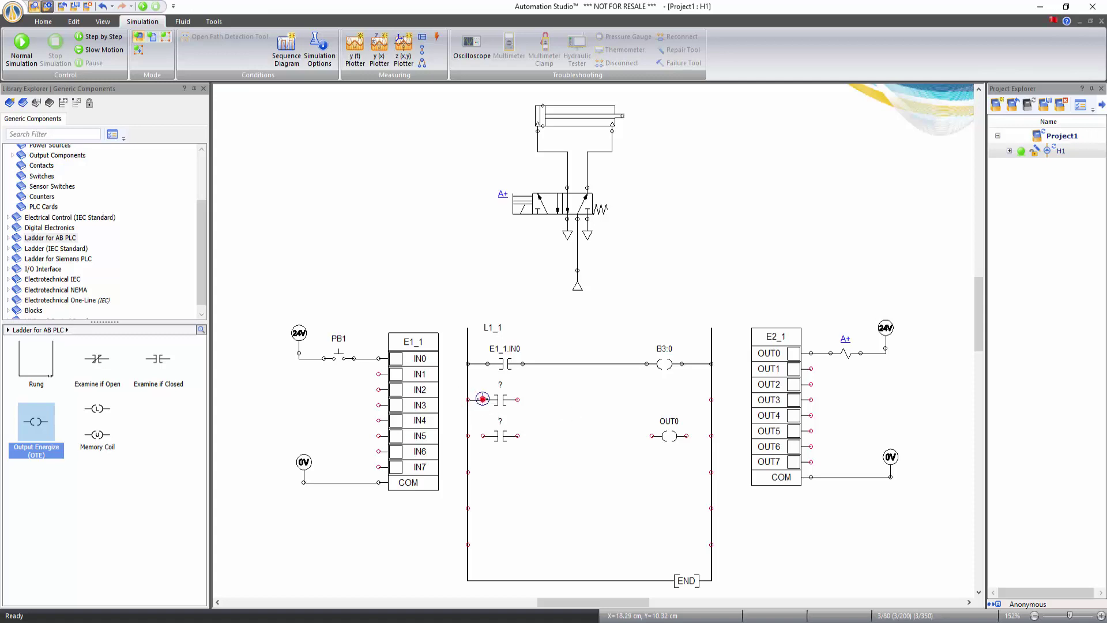
{"action": "left_click", "coordinate": [518, 398]}
{"action": "left_click", "coordinate": [522, 364]}
{"action": "left_click", "coordinate": [468, 435]}
{"action": "left_click", "coordinate": [517, 435]}
{"action": "left_click", "coordinate": [652, 435]}
{"action": "left_click", "coordinate": [687, 436]}
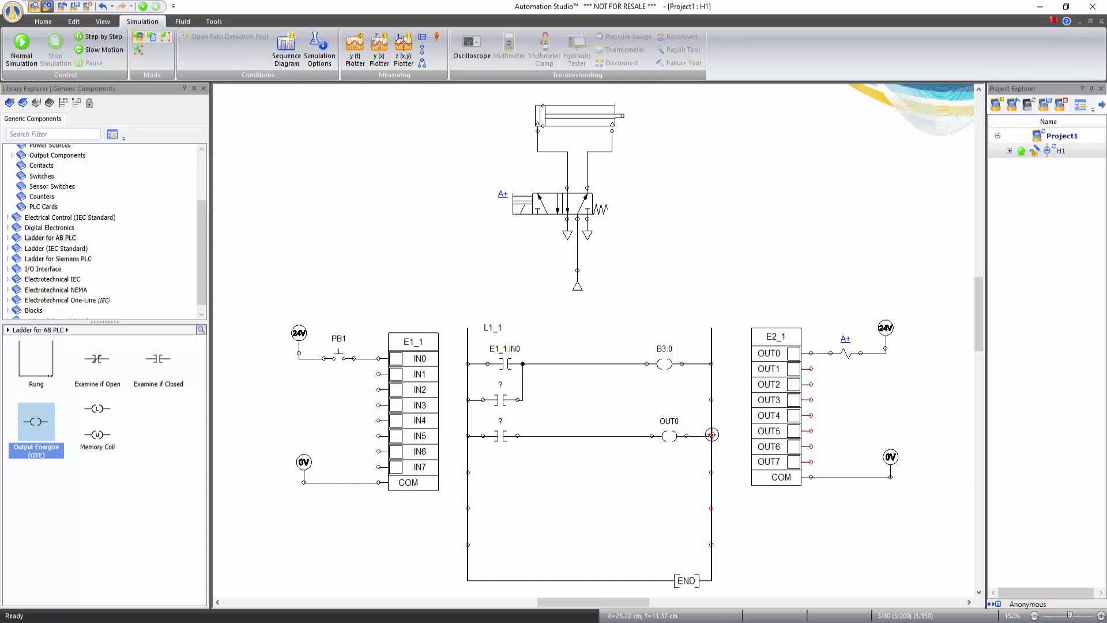
{"action": "left_click", "coordinate": [712, 435]}
Link both unassigned Examine if Closed contacts to the B3:0 coil's variable, filtering the compatible simulation variables by b
{"action": "double_click", "coordinate": [500, 399]}
{"action": "double_click", "coordinate": [670, 232]}
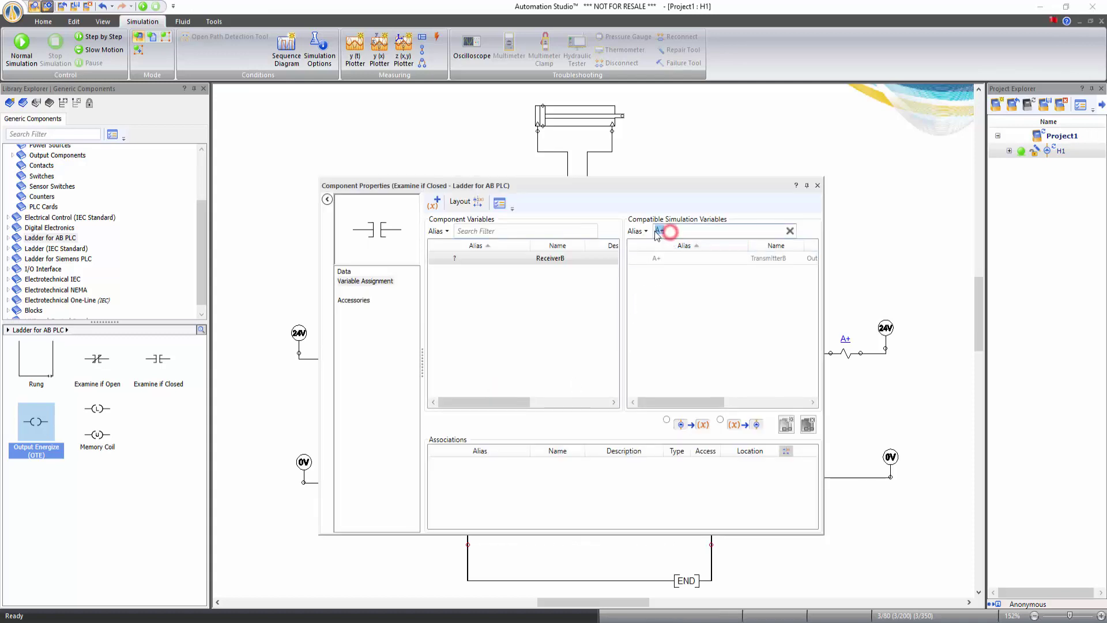
{"action": "type", "text": "b"}
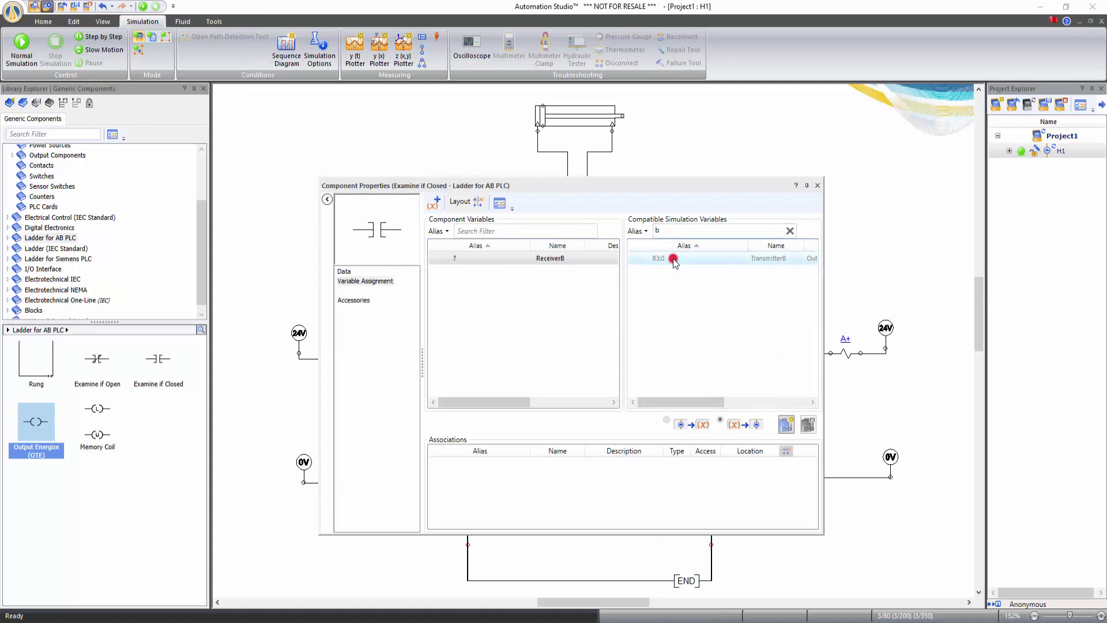
{"action": "double_click", "coordinate": [671, 259]}
{"action": "left_click", "coordinate": [818, 185]}
{"action": "double_click", "coordinate": [501, 434]}
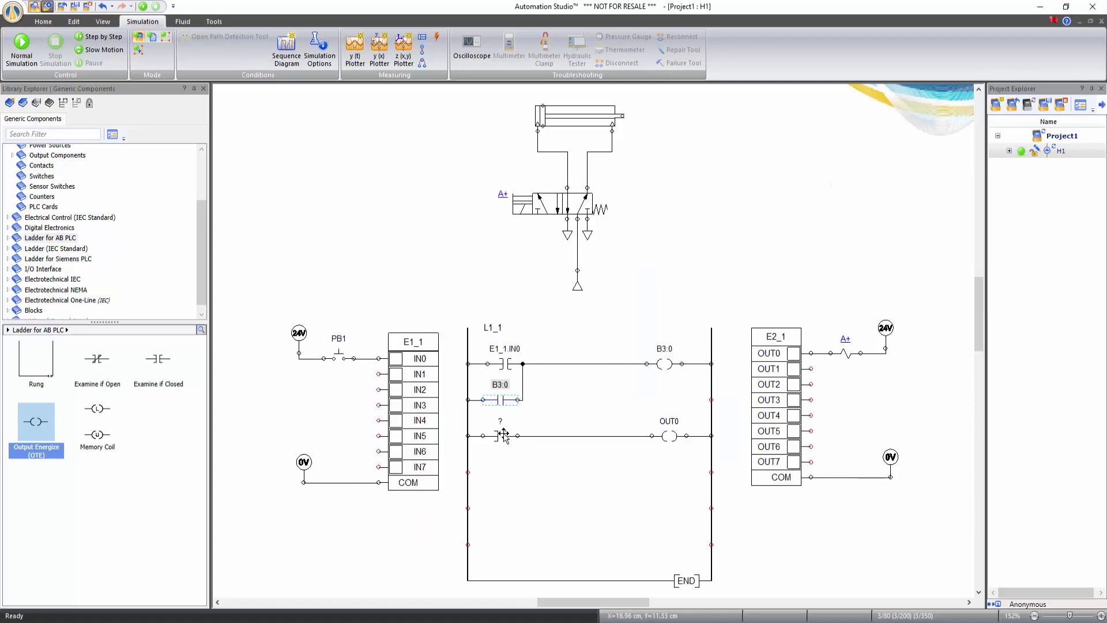
{"action": "double_click", "coordinate": [678, 259]}
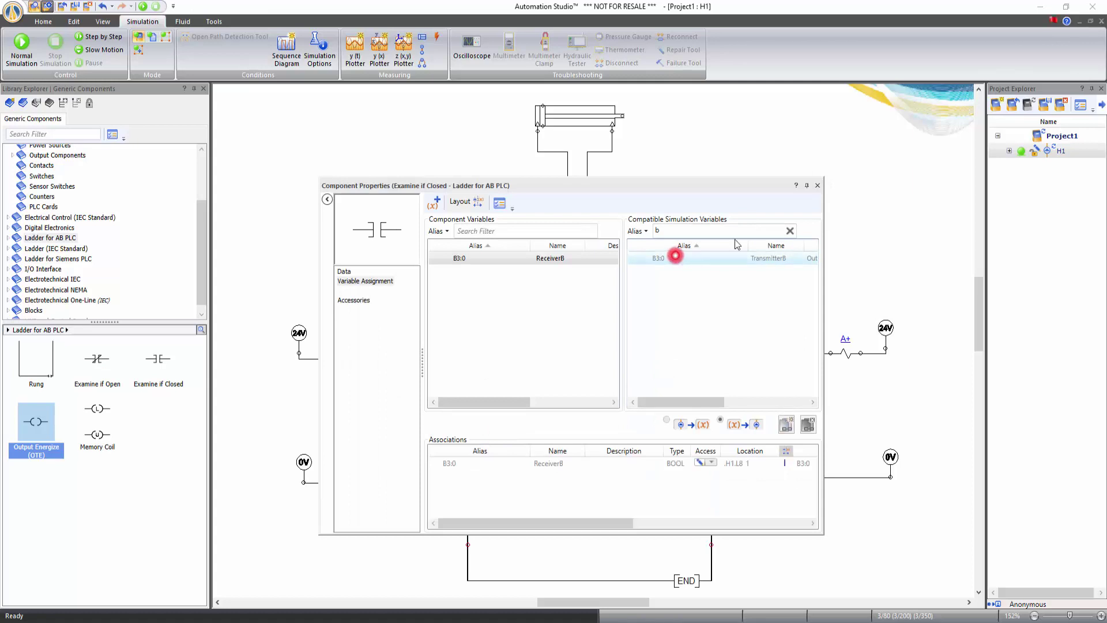
{"action": "left_click", "coordinate": [818, 185]}
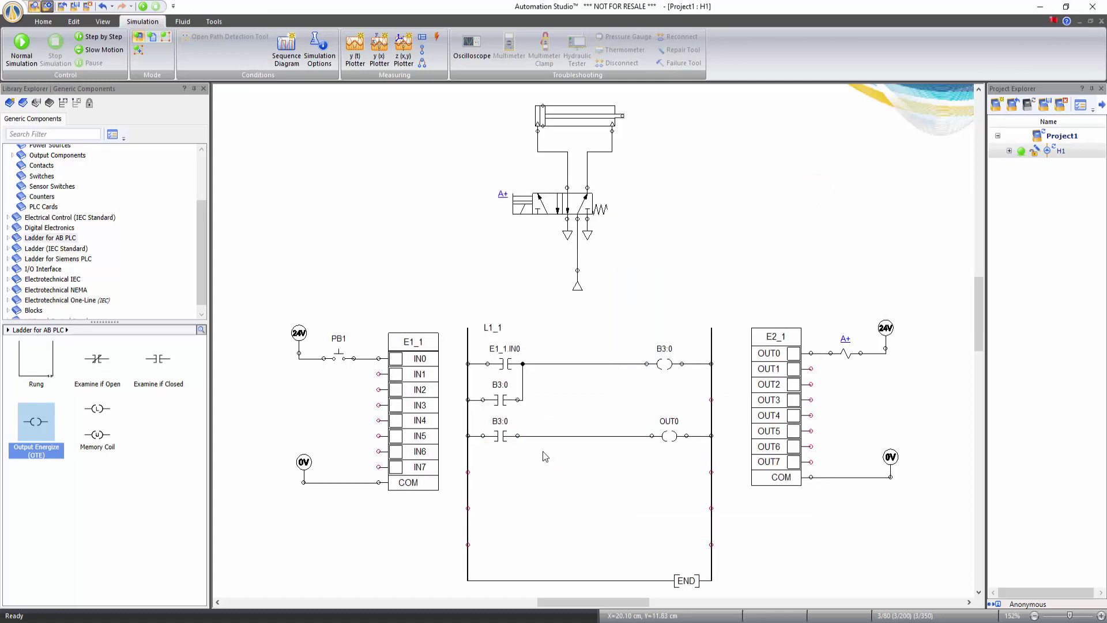
Run a normal simulation, actuate pushbutton PB1 to test the latching rung, and stop the simulation
{"action": "left_click", "coordinate": [23, 44]}
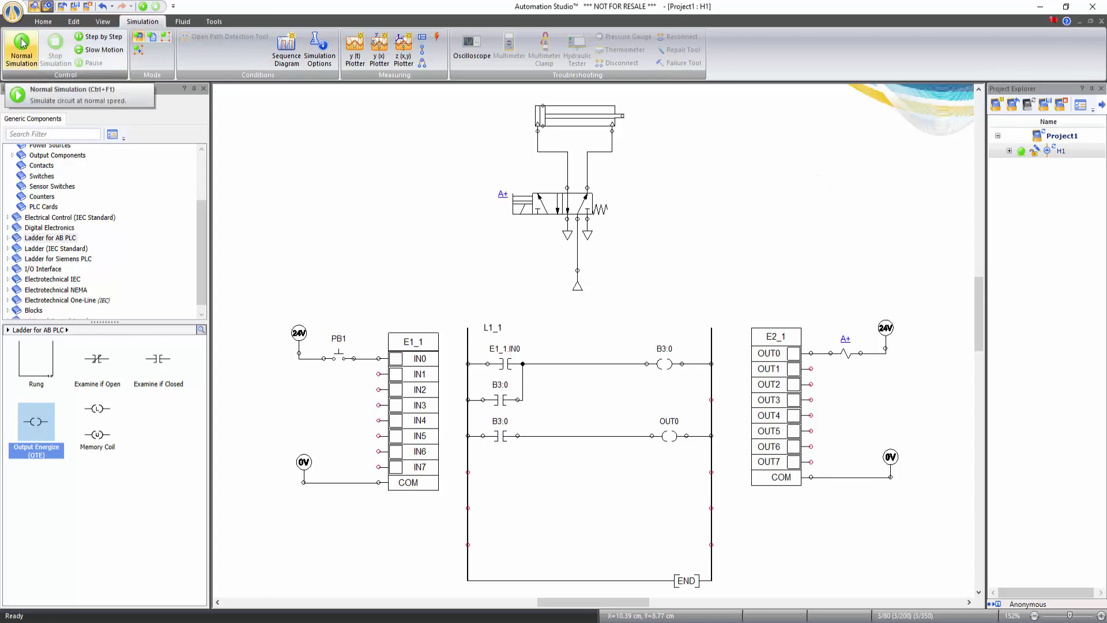
{"action": "left_click", "coordinate": [229, 357]}
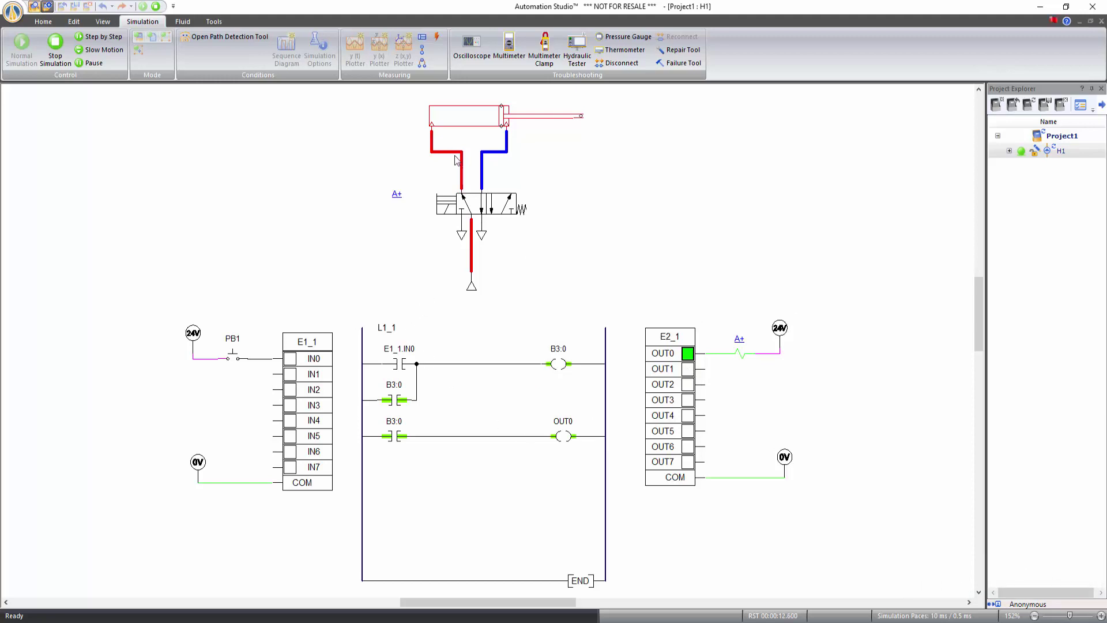
{"action": "left_click", "coordinate": [58, 52]}
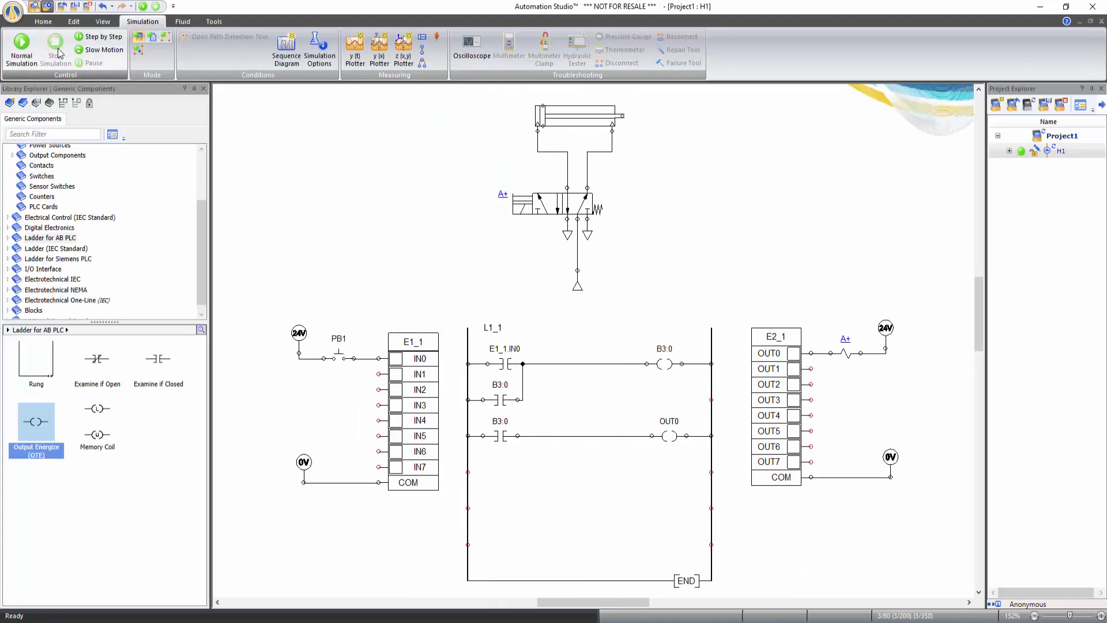
Place a Timer ON-Delay (TON) with an Examine if Closed contact ahead of it below the OUT0 rung, and wire them between the rails
{"action": "double_click", "coordinate": [52, 240]}
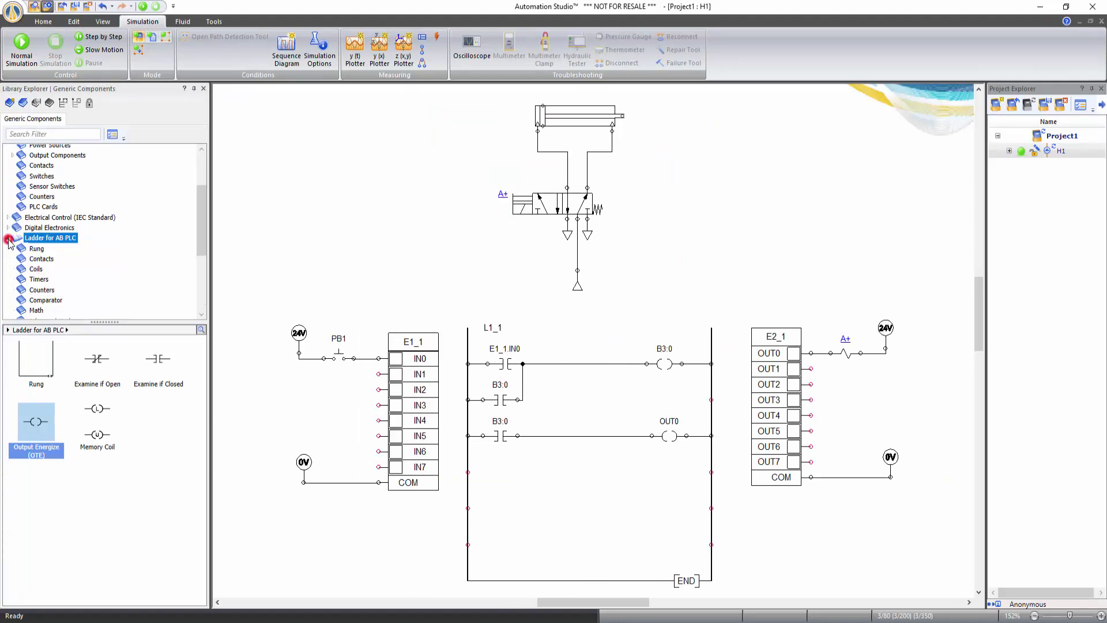
{"action": "left_click", "coordinate": [38, 279]}
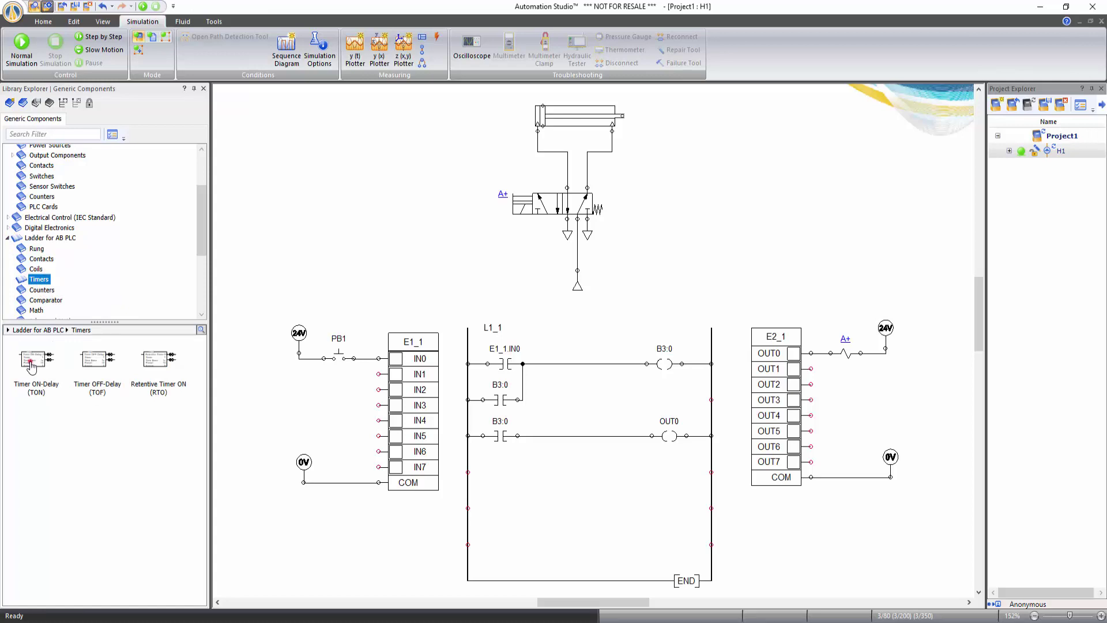
{"action": "left_click_drag", "start_coordinate": [31, 366], "coordinate": [624, 466]}
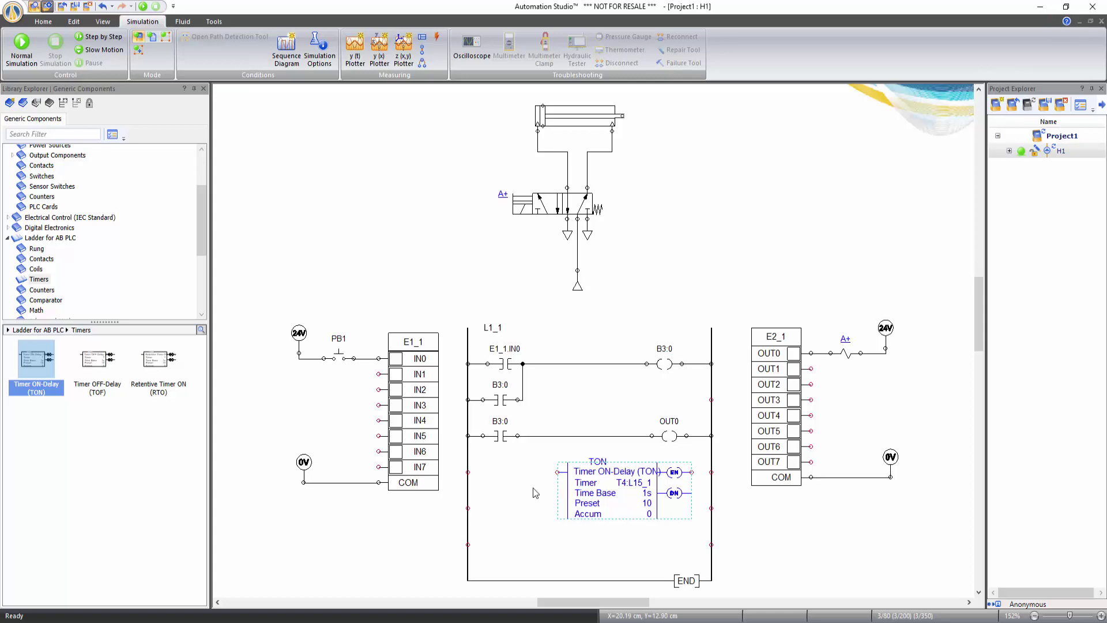
{"action": "left_click", "coordinate": [40, 259]}
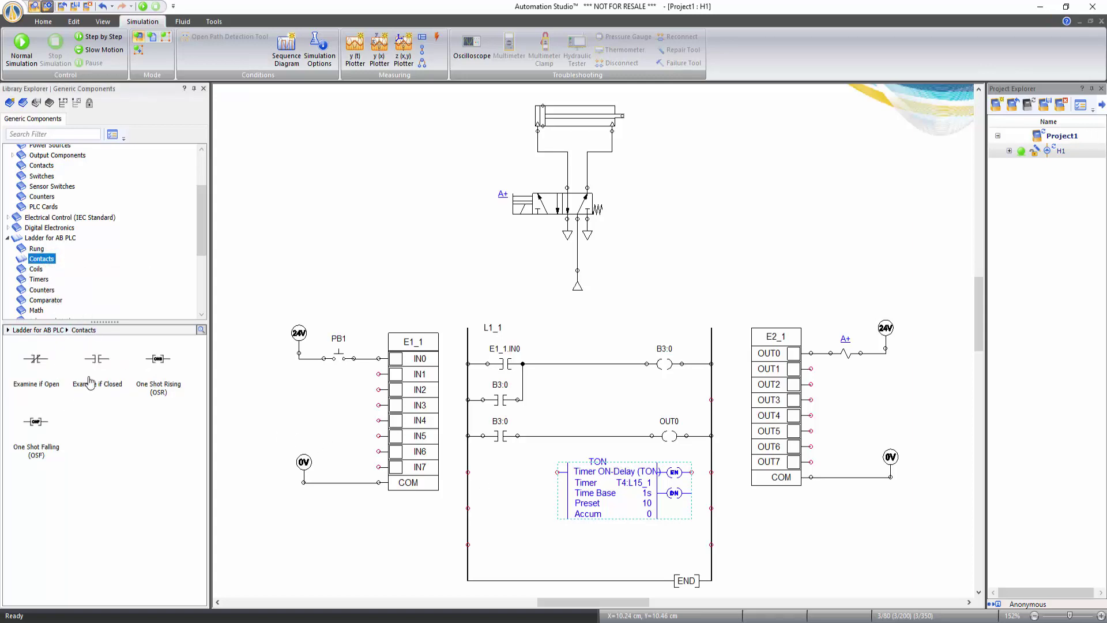
{"action": "left_click_drag", "start_coordinate": [92, 369], "coordinate": [505, 473]}
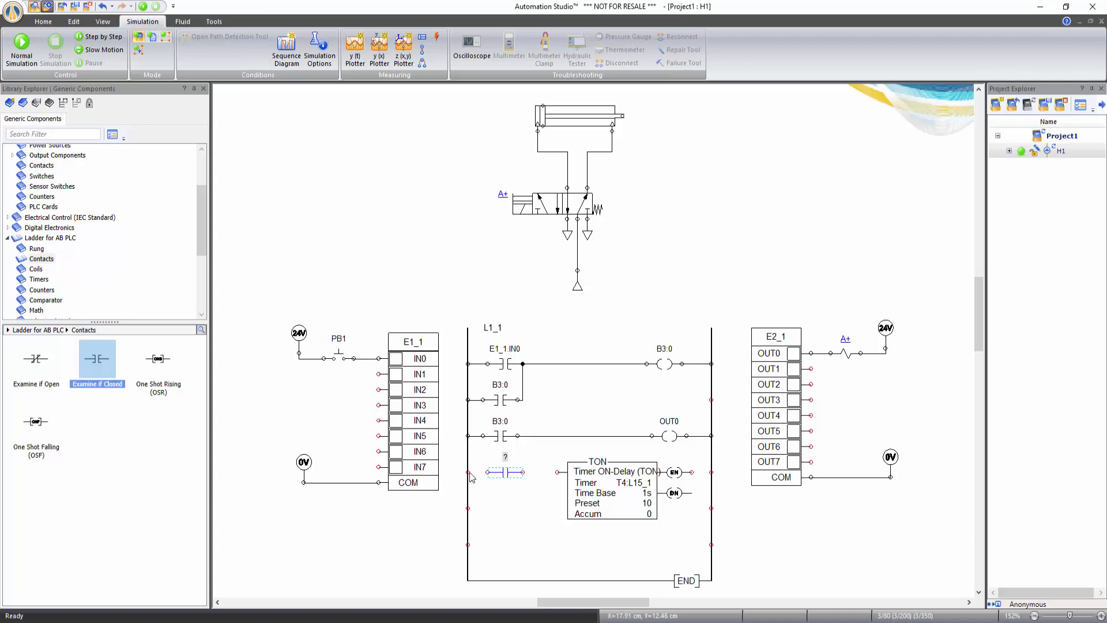
{"action": "left_click_drag", "start_coordinate": [470, 472], "coordinate": [557, 472]}
{"action": "left_click_drag", "start_coordinate": [691, 472], "coordinate": [711, 471]}
Link the contact ahead of the TON timer to the B3:0 variable
{"action": "double_click", "coordinate": [506, 471]}
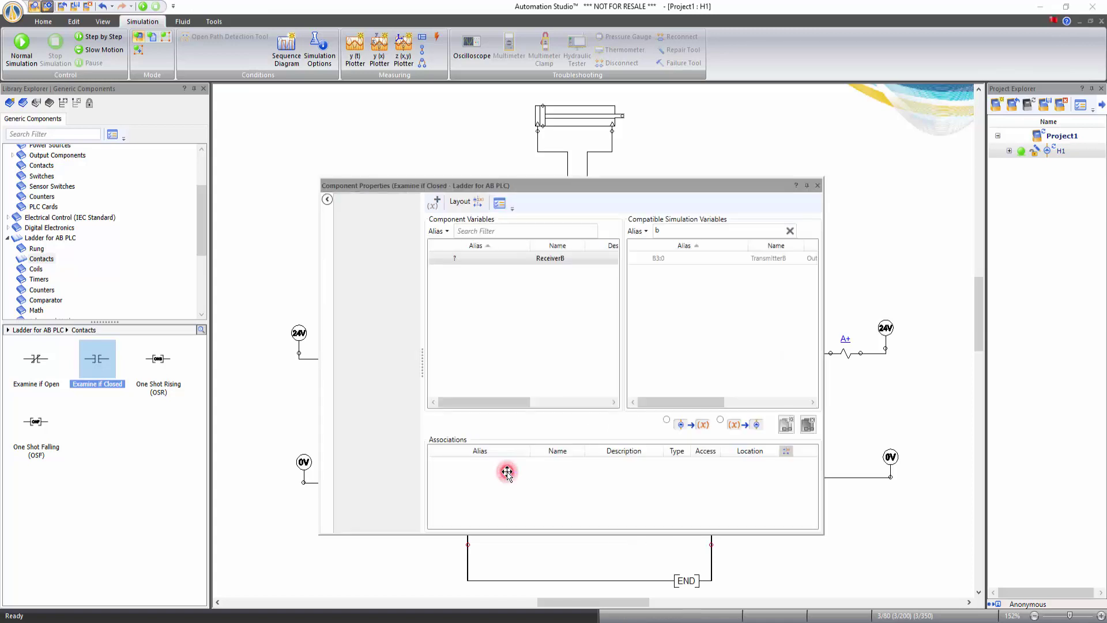
{"action": "double_click", "coordinate": [663, 258]}
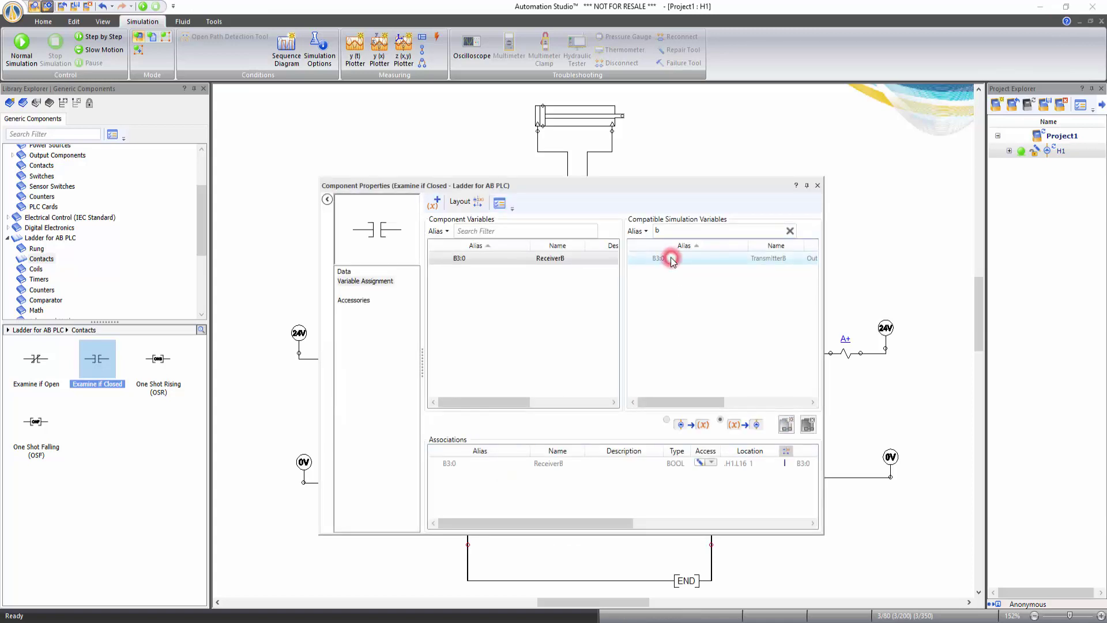
{"action": "left_click", "coordinate": [817, 185]}
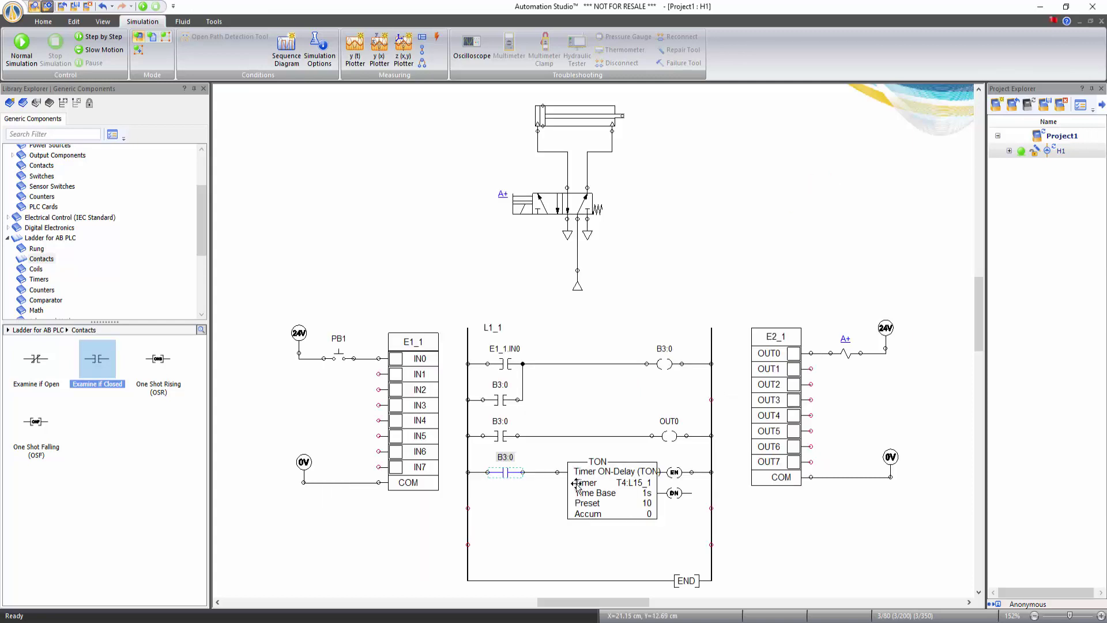
Insert an Examine if Open contact in the first rung between the parallel branch and the B3:0 coil
{"action": "left_click", "coordinate": [527, 513]}
{"action": "left_click", "coordinate": [36, 366]}
{"action": "left_click_drag", "start_coordinate": [37, 366], "coordinate": [561, 366]}
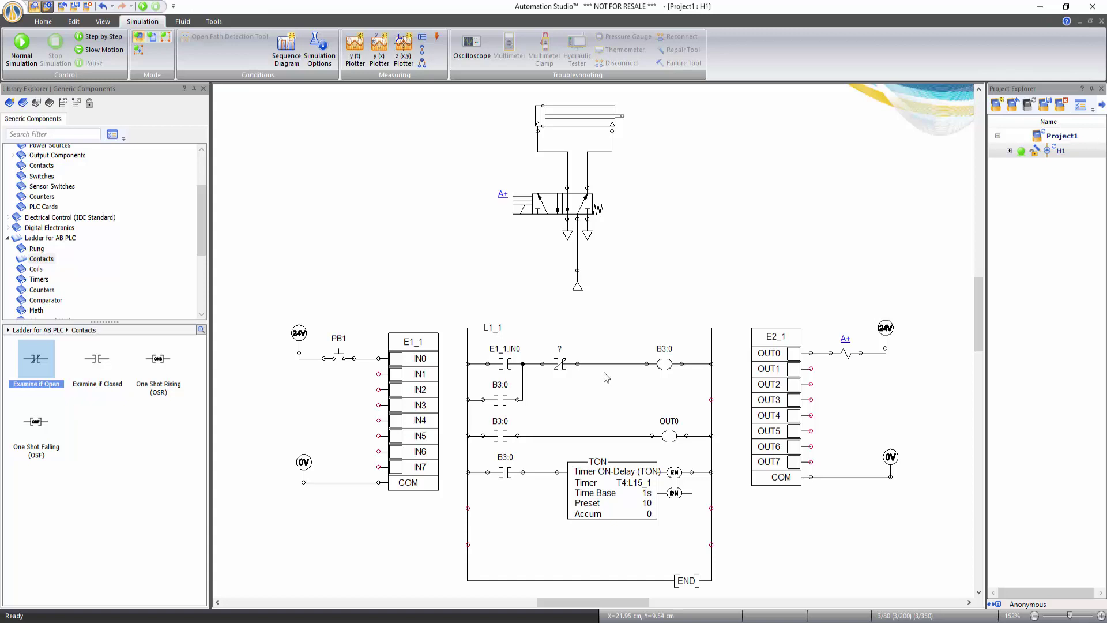
{"action": "left_click", "coordinate": [41, 368]}
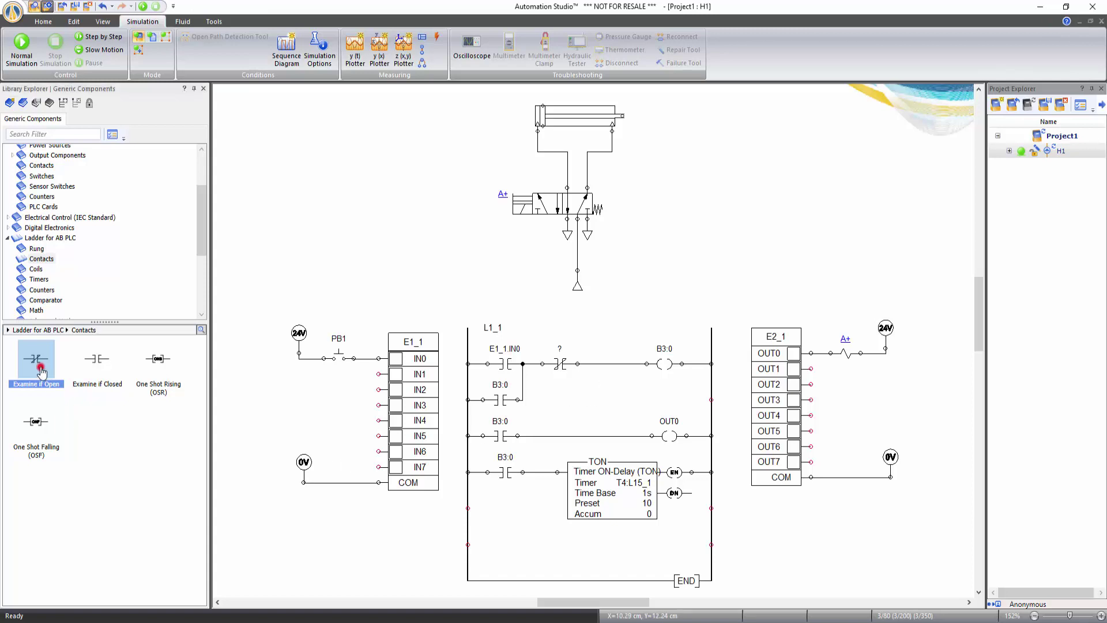
{"action": "left_click_drag", "start_coordinate": [40, 372], "coordinate": [605, 366]}
{"action": "left_click", "coordinate": [598, 391]}
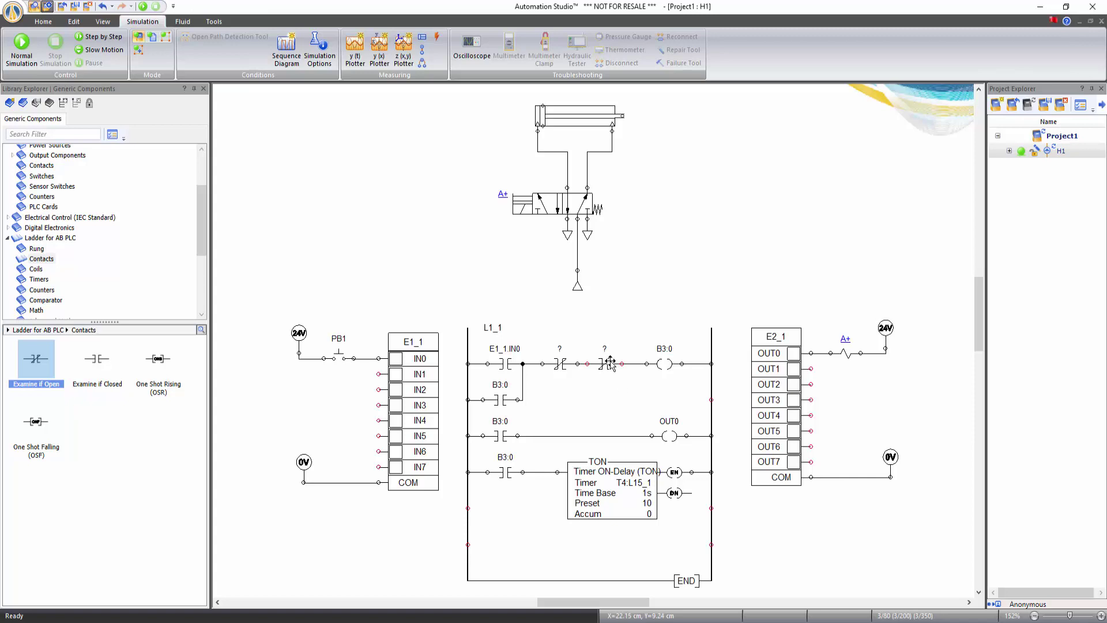
{"action": "left_click", "coordinate": [608, 363]}
{"action": "key", "text": "Delete"}
Link the Examine if Open contact to the timer's DN variable, filtering the compatible simulation variables by dn
{"action": "double_click", "coordinate": [560, 364]}
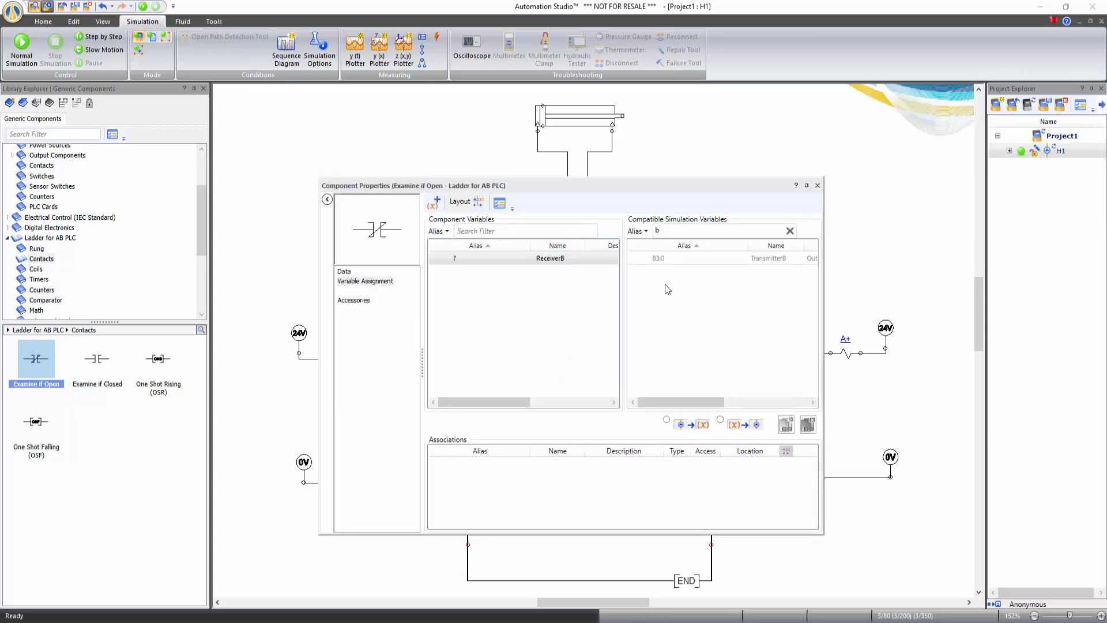
{"action": "double_click", "coordinate": [656, 230]}
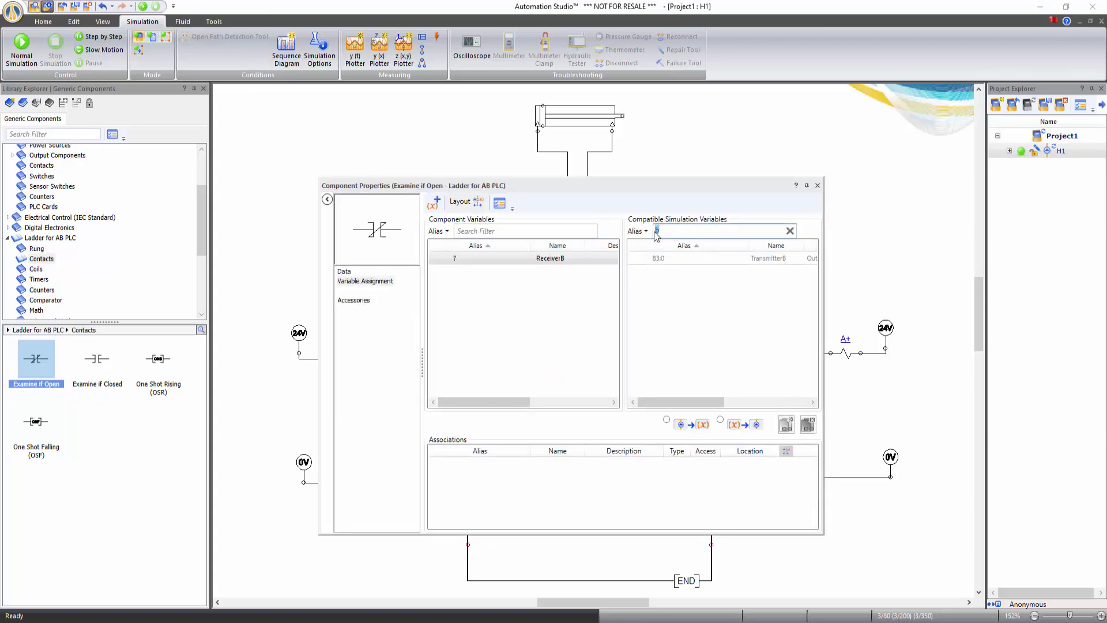
{"action": "type", "text": "dn"}
{"action": "left_click", "coordinate": [673, 262]}
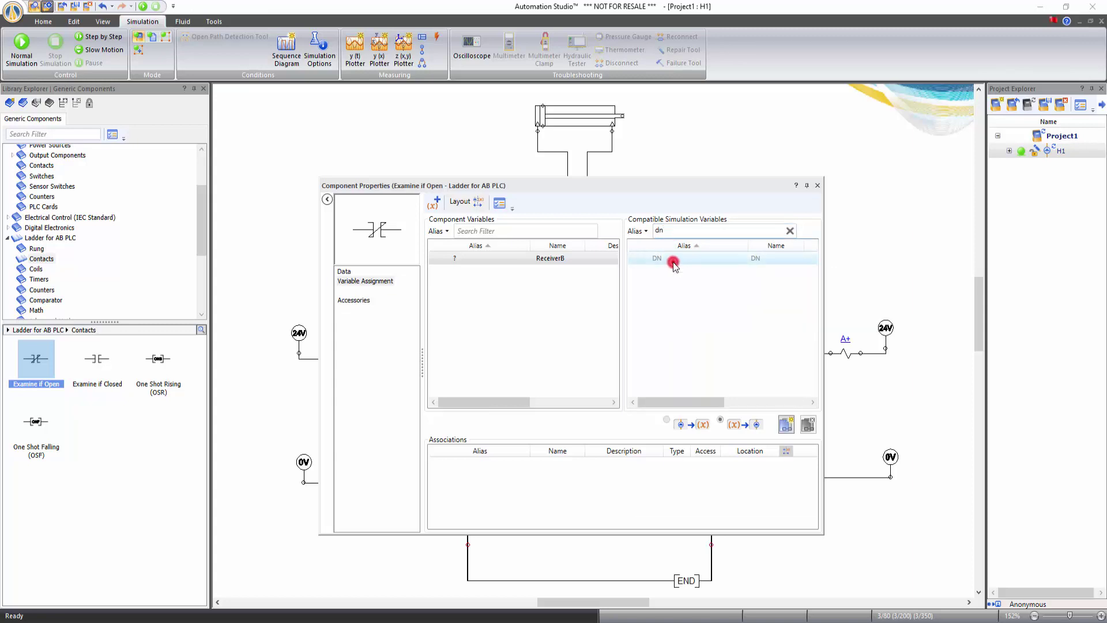
{"action": "double_click", "coordinate": [672, 262]}
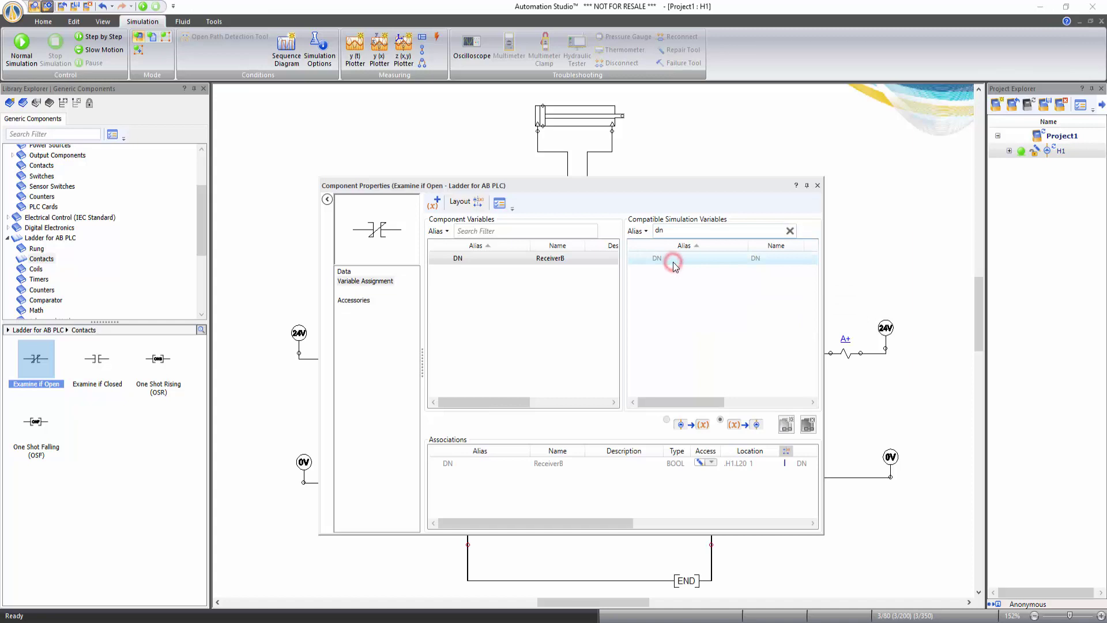
{"action": "left_click", "coordinate": [818, 186]}
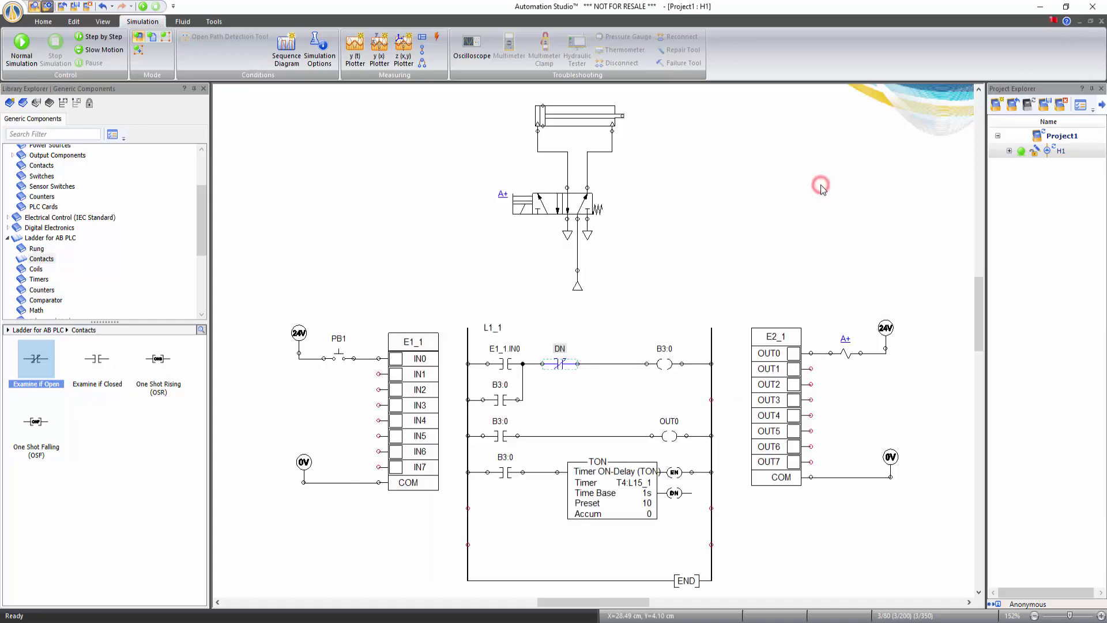
Set the TON timer's preset (PRE) to 5 in its component properties, showing all data fields instead of only the favourites
{"action": "left_click", "coordinate": [642, 550]}
{"action": "double_click", "coordinate": [613, 504]}
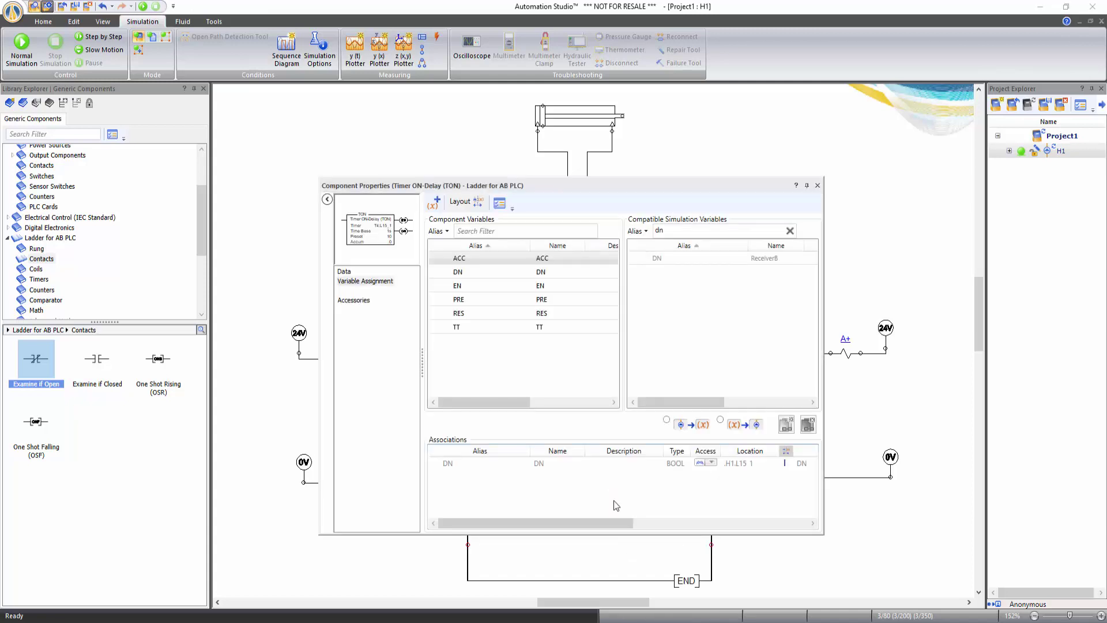
{"action": "left_click", "coordinate": [345, 273]}
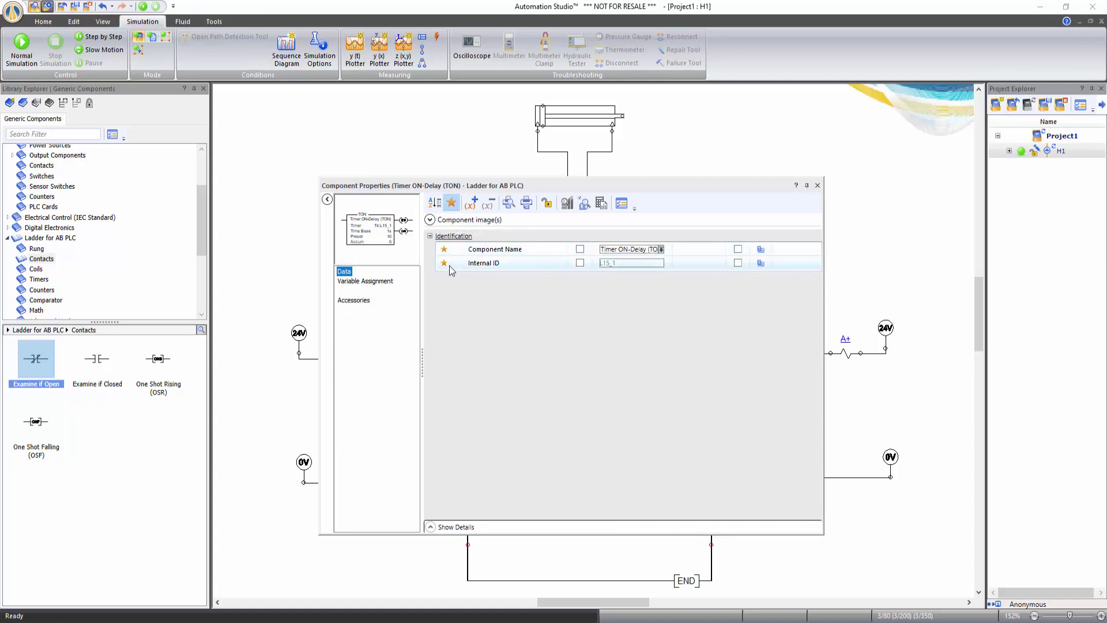
{"action": "left_click", "coordinate": [451, 203]}
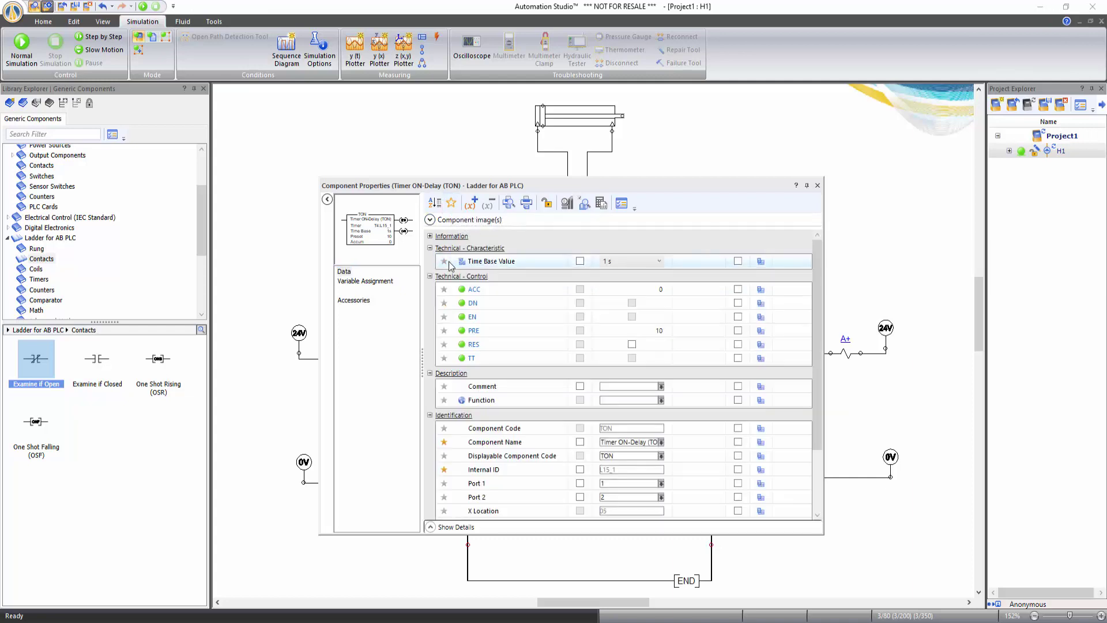
{"action": "mouse_move", "coordinate": [471, 336]}
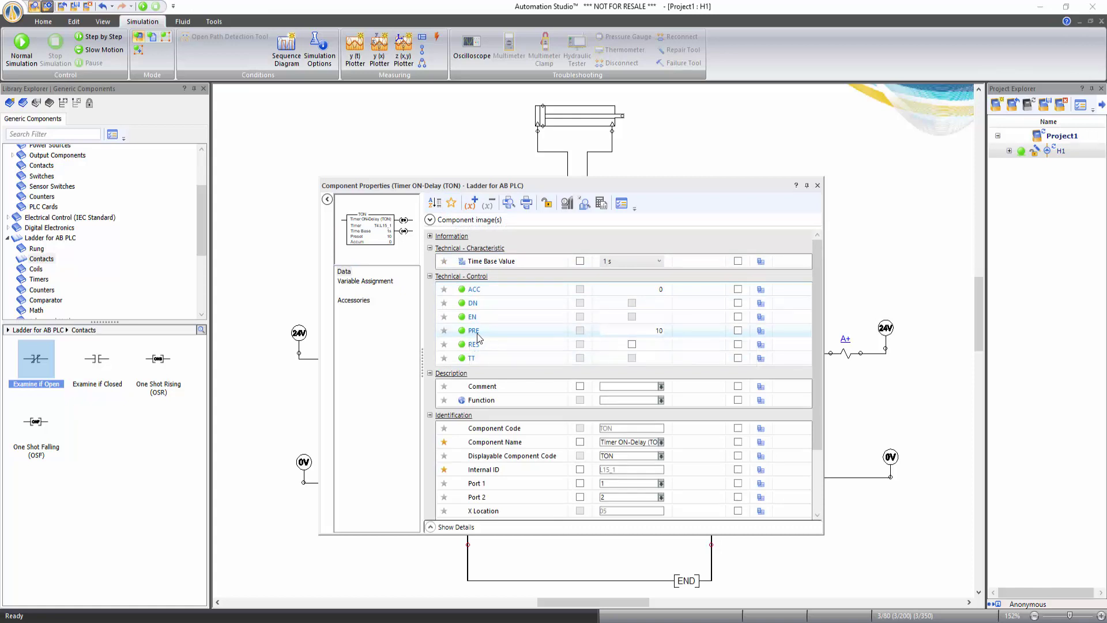
{"action": "left_click", "coordinate": [673, 333]}
{"action": "type", "text": "5"}
{"action": "left_click", "coordinate": [818, 185]}
{"action": "left_click", "coordinate": [632, 545]}
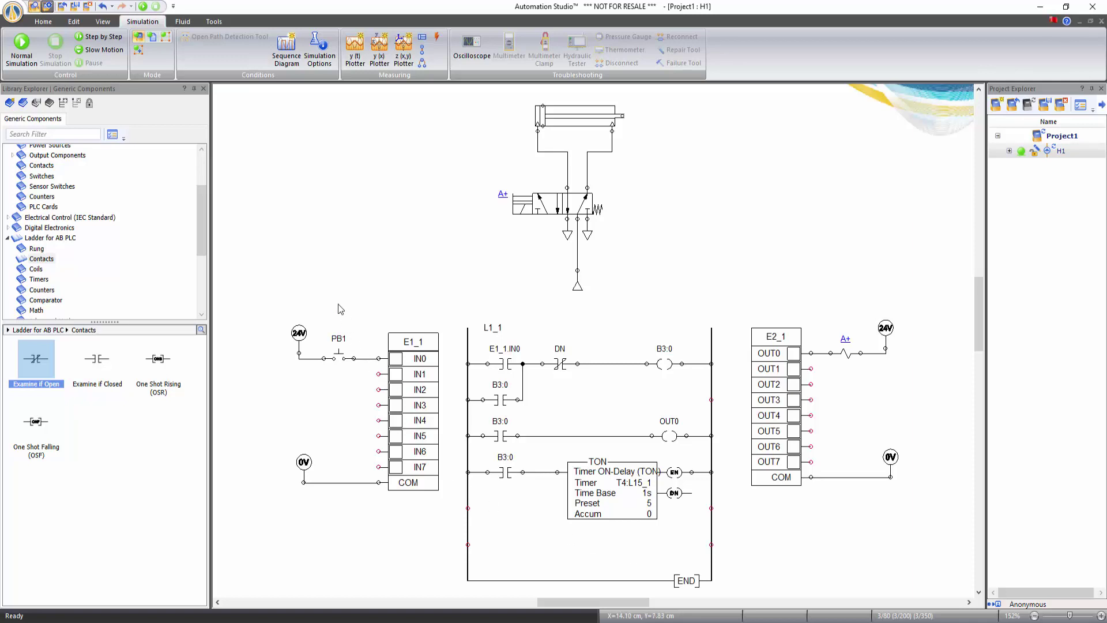
Run the normal simulation and actuate pushbutton PB1 to test the latched cylinder extension and timer reset
{"action": "left_click", "coordinate": [21, 46]}
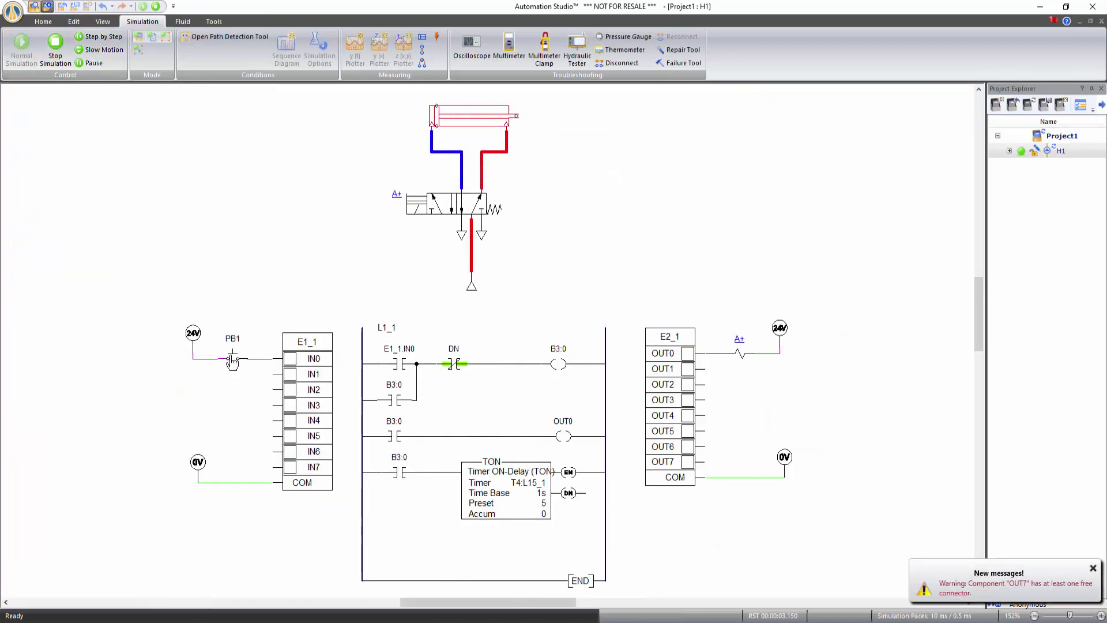
{"action": "left_click", "coordinate": [233, 361]}
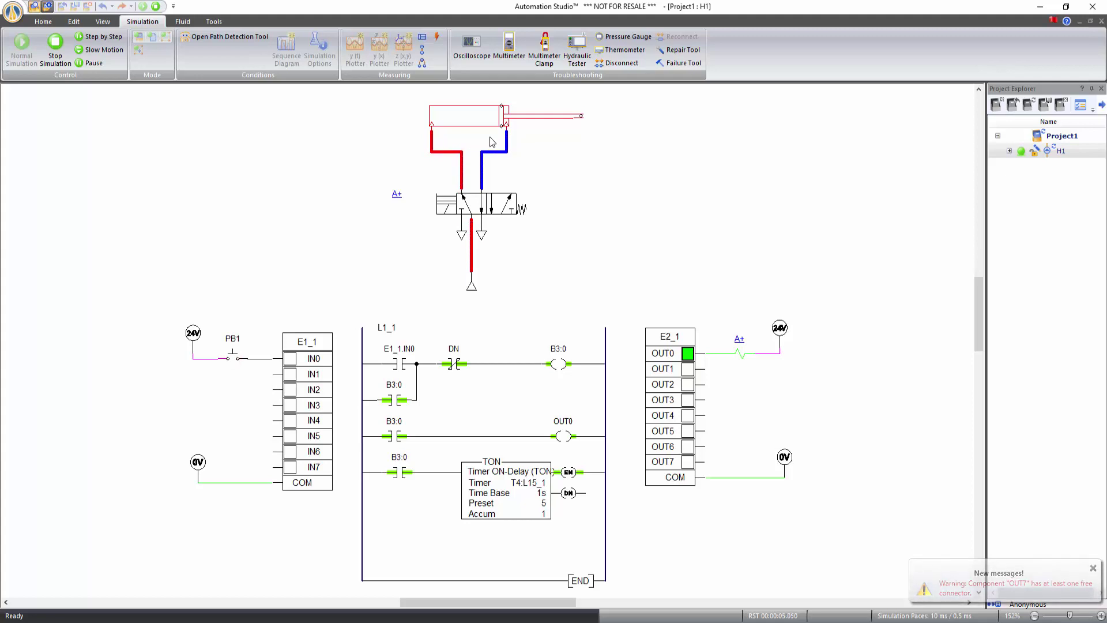